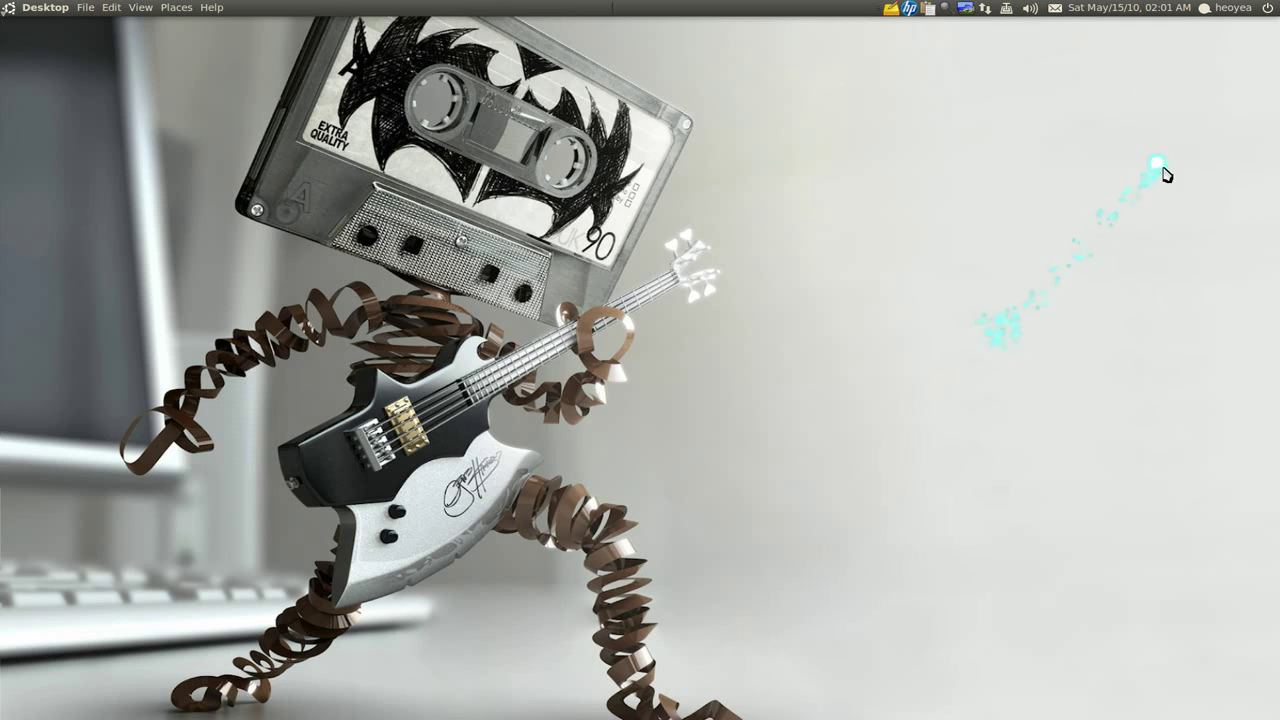
# Preview the coffee, grapes and leaf face images for the profile picture, then cancel unchanged
pyautogui.click(1226, 12)
pyautogui.click(1192, 34)
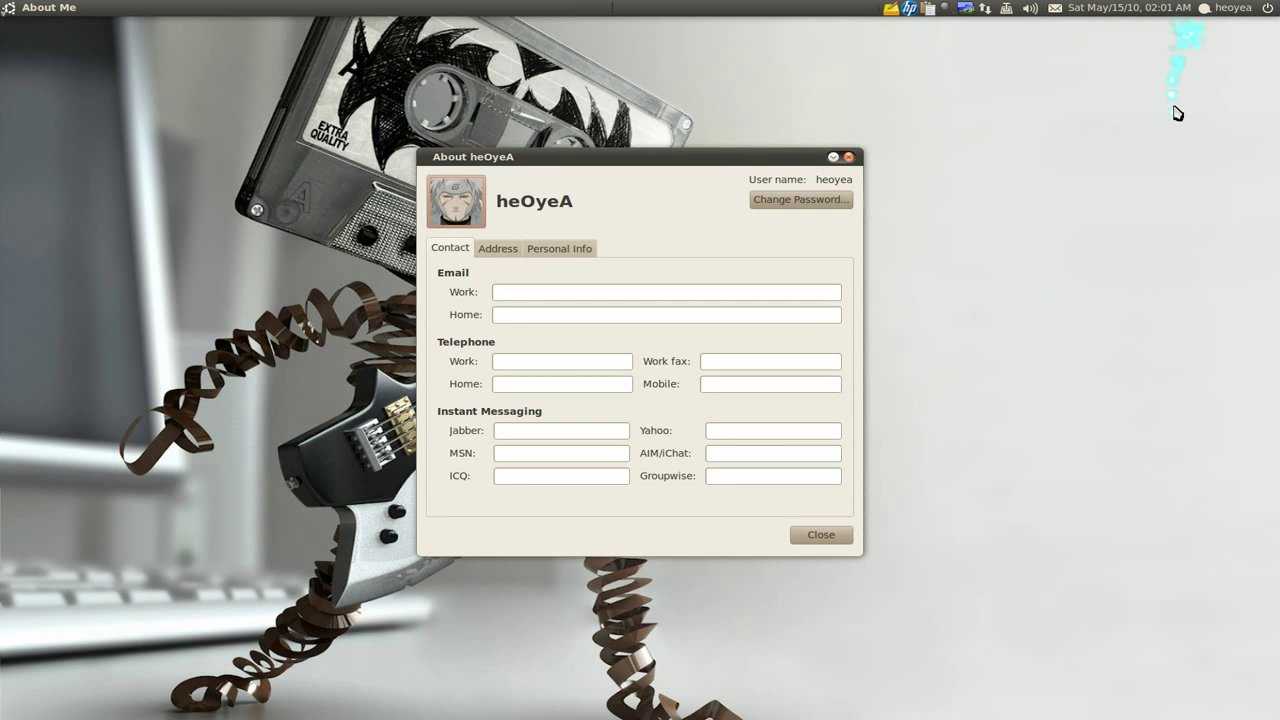
pyautogui.click(463, 207)
pyautogui.click(600, 299)
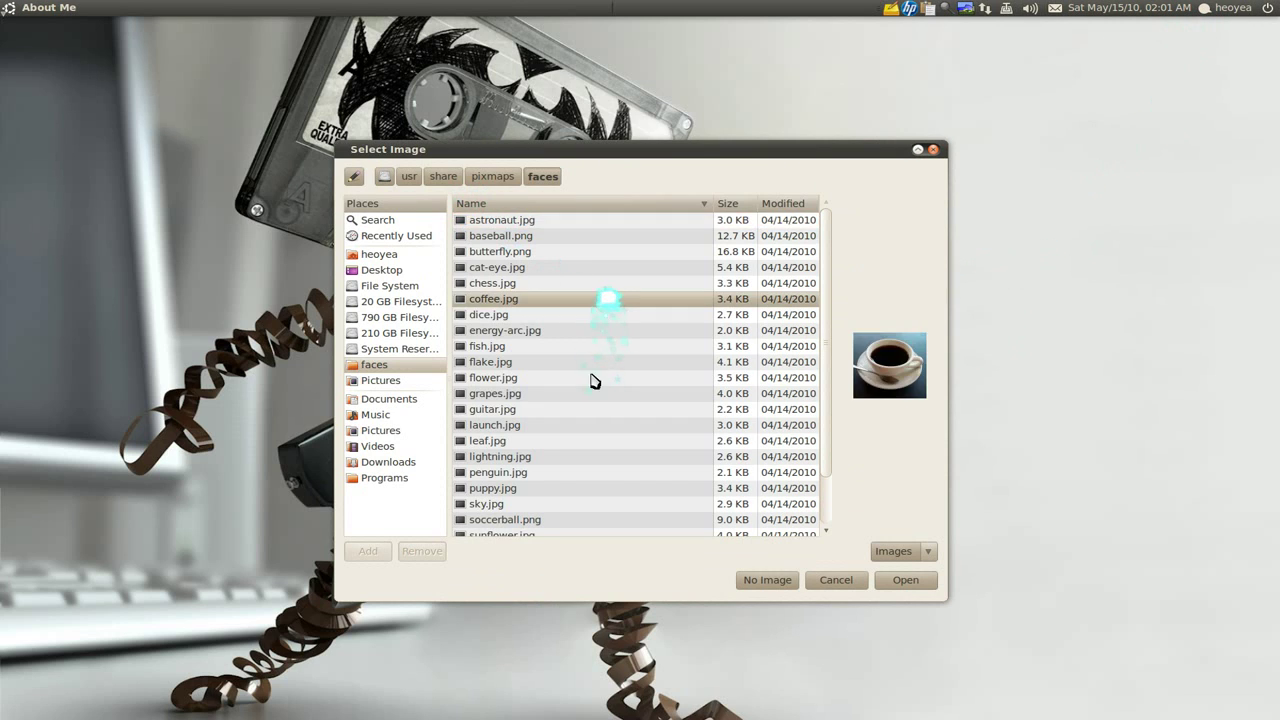
pyautogui.click(588, 393)
pyautogui.click(575, 441)
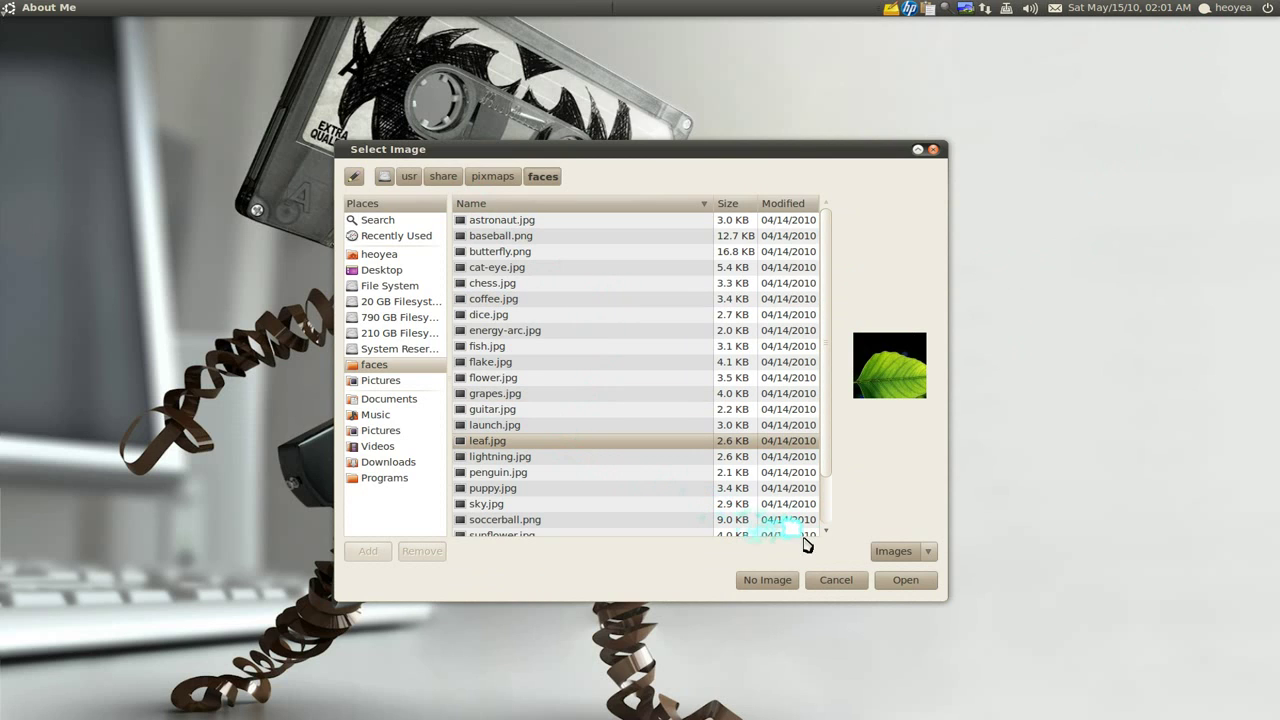
pyautogui.click(834, 580)
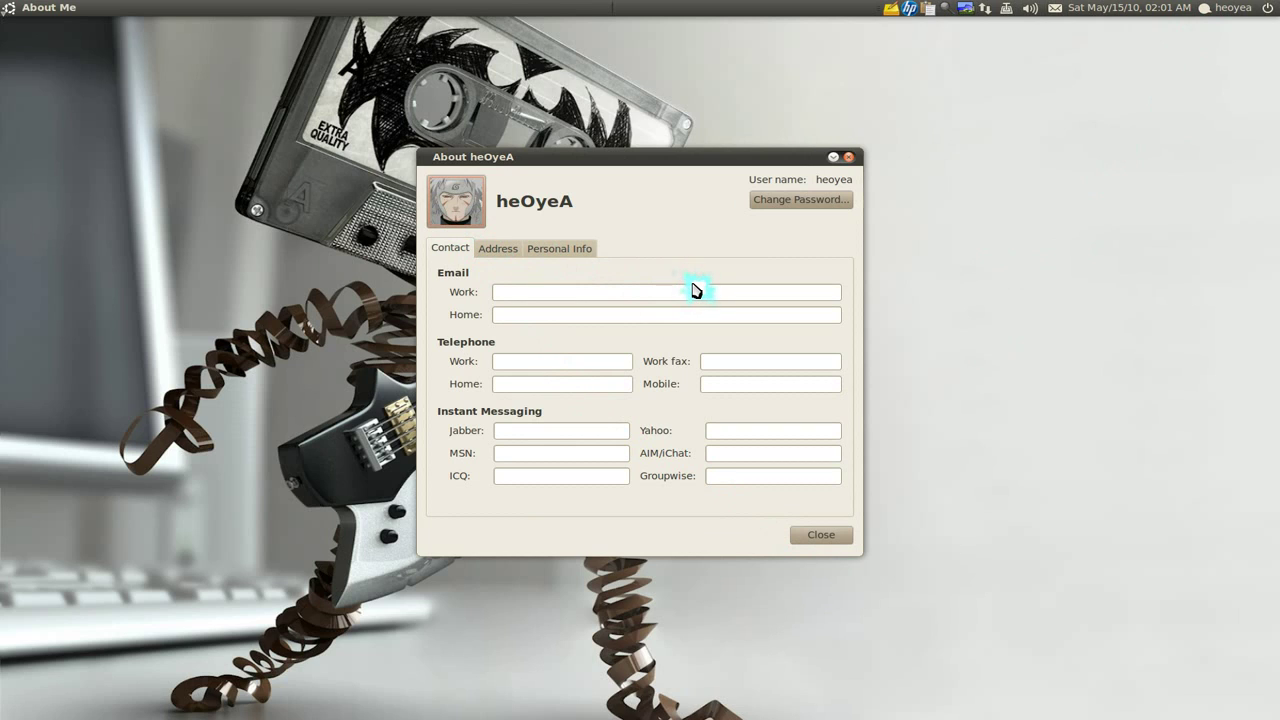
# Open the password change window, close it unchanged, and close the personal details window
pyautogui.click(801, 200)
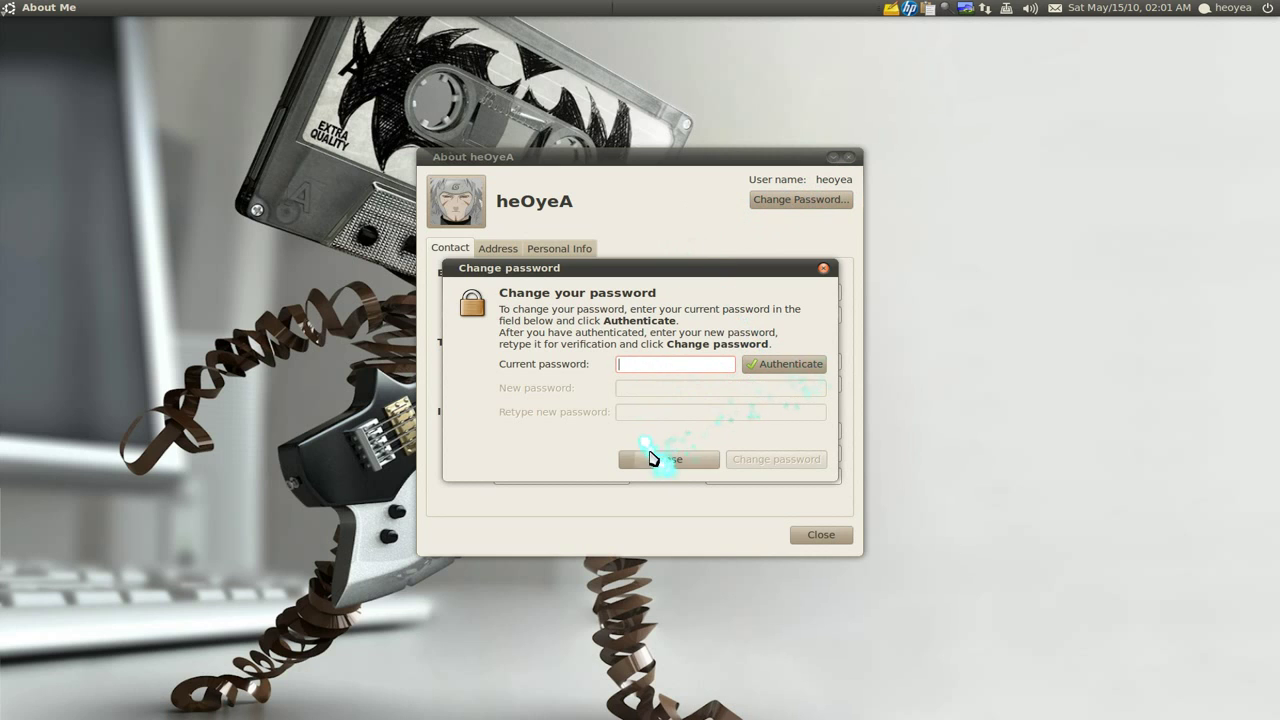
pyautogui.click(651, 461)
pyautogui.click(810, 538)
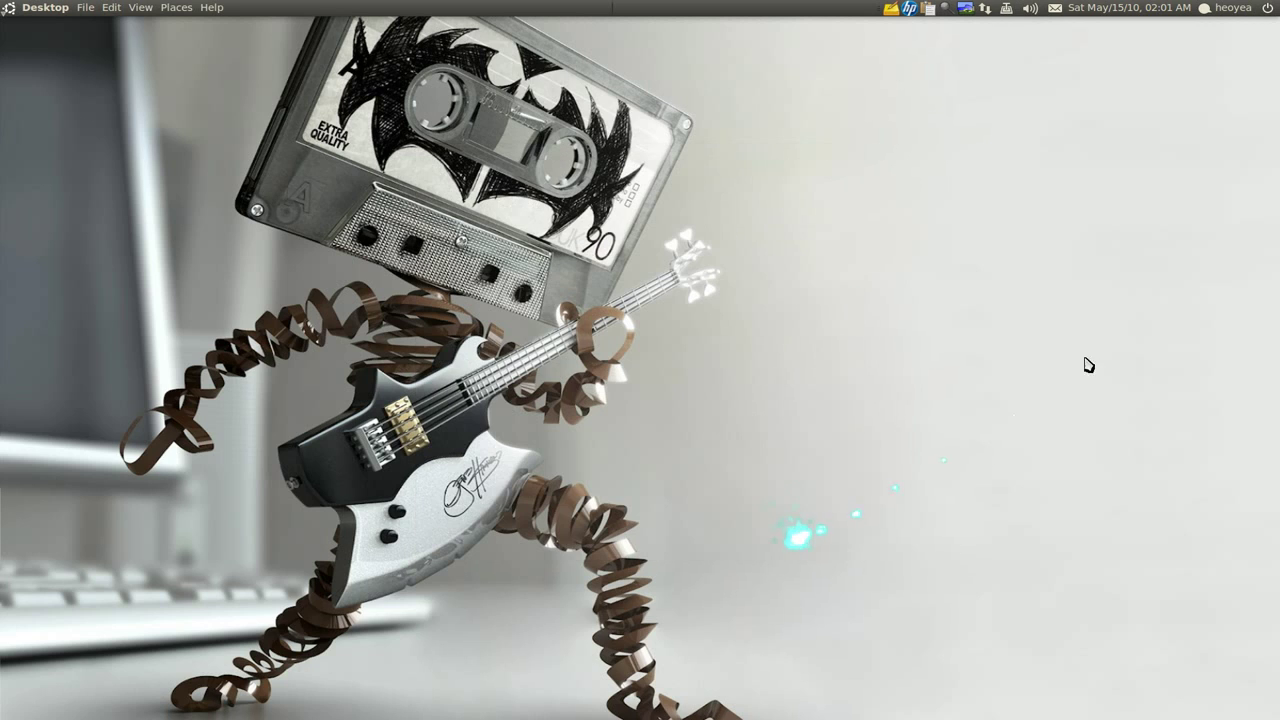
# Add Los Angeles International Airport as a clock location
pyautogui.click(1137, 10)
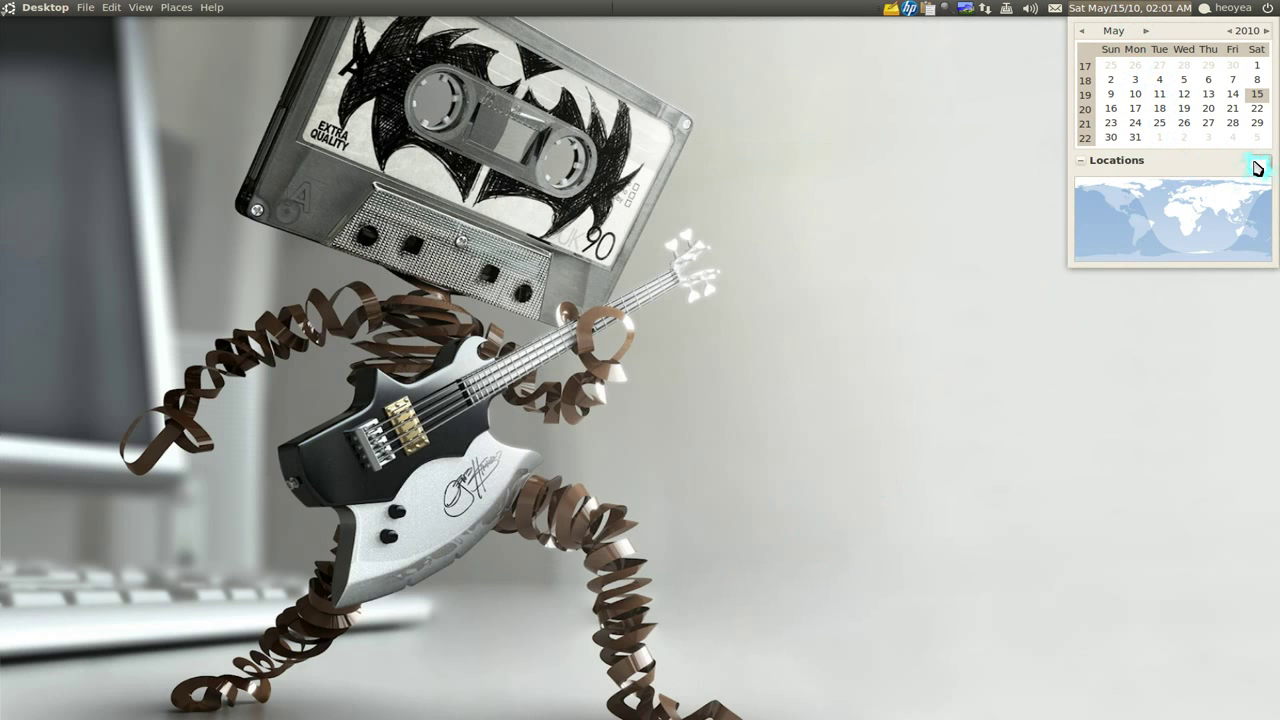
pyautogui.click(1258, 166)
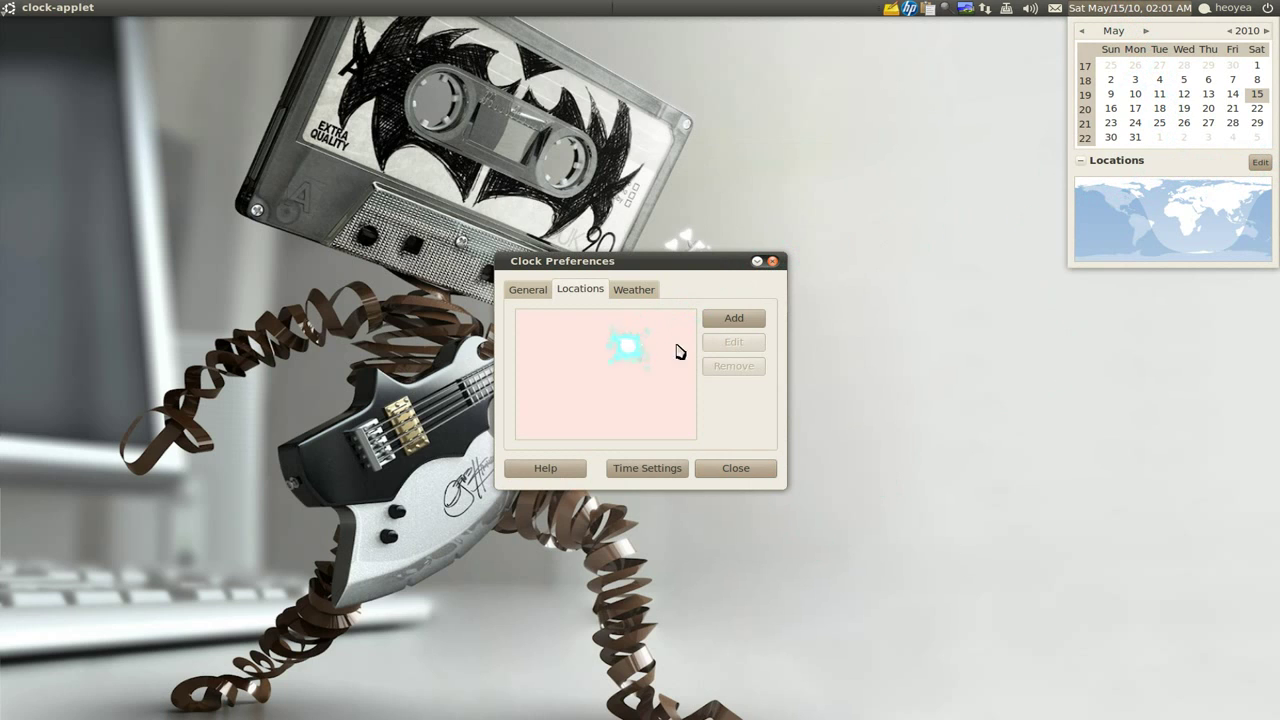
pyautogui.click(731, 319)
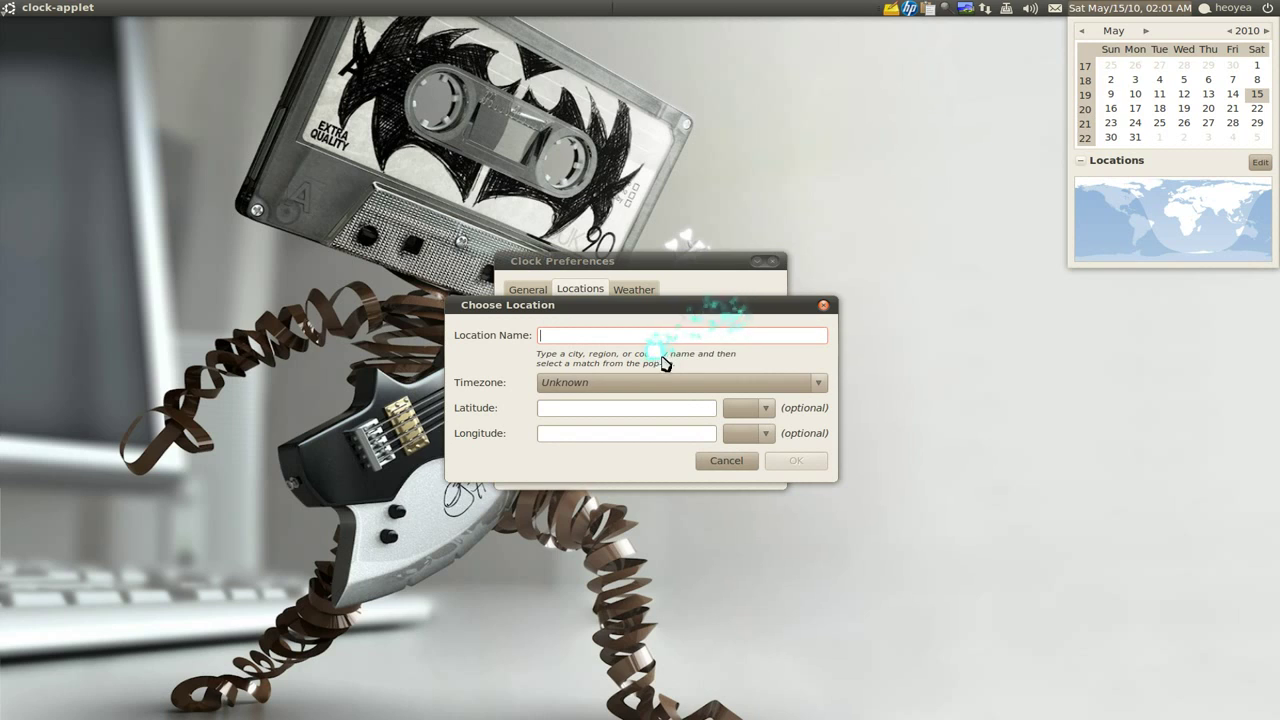
pyautogui.write('Los An')
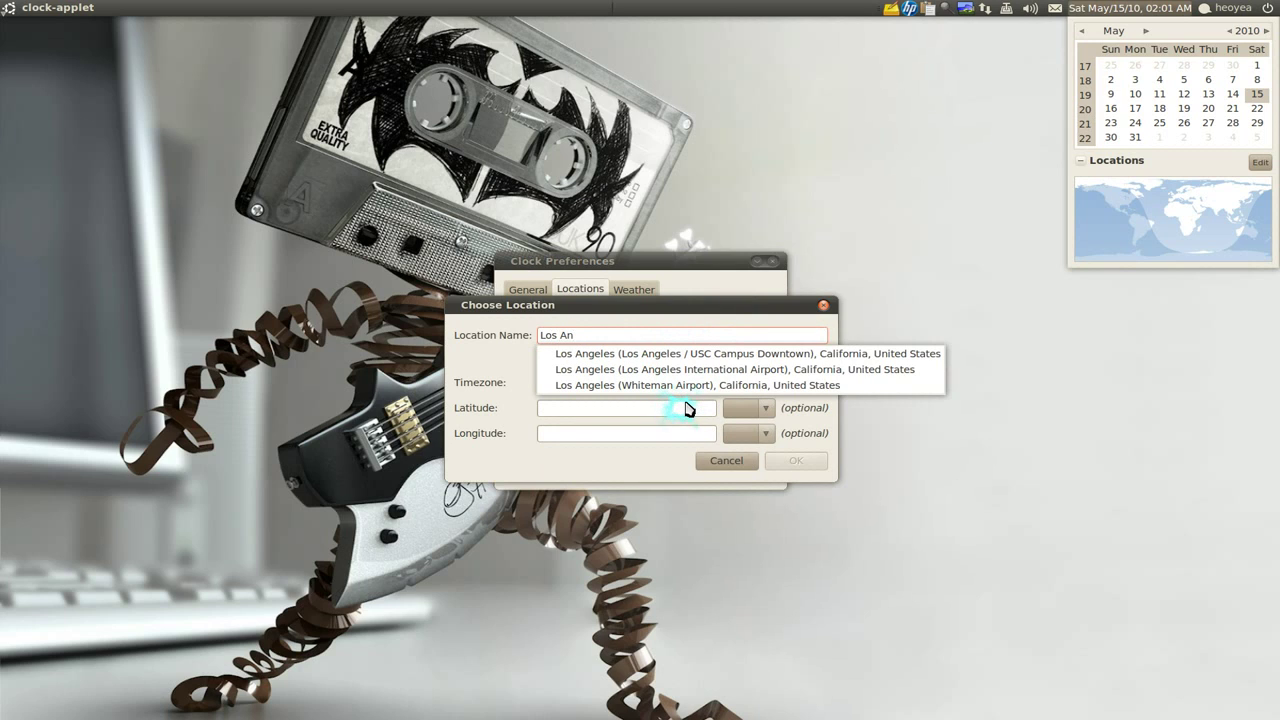
pyautogui.click(735, 369)
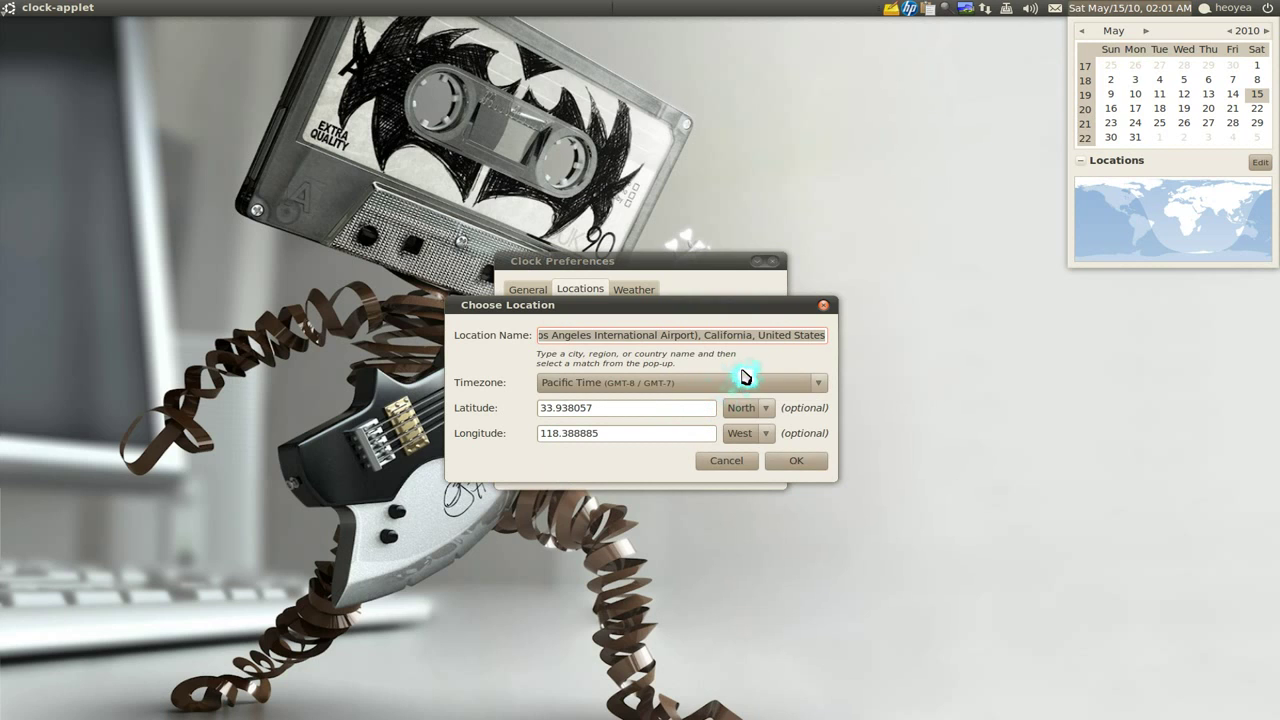
pyautogui.click(791, 455)
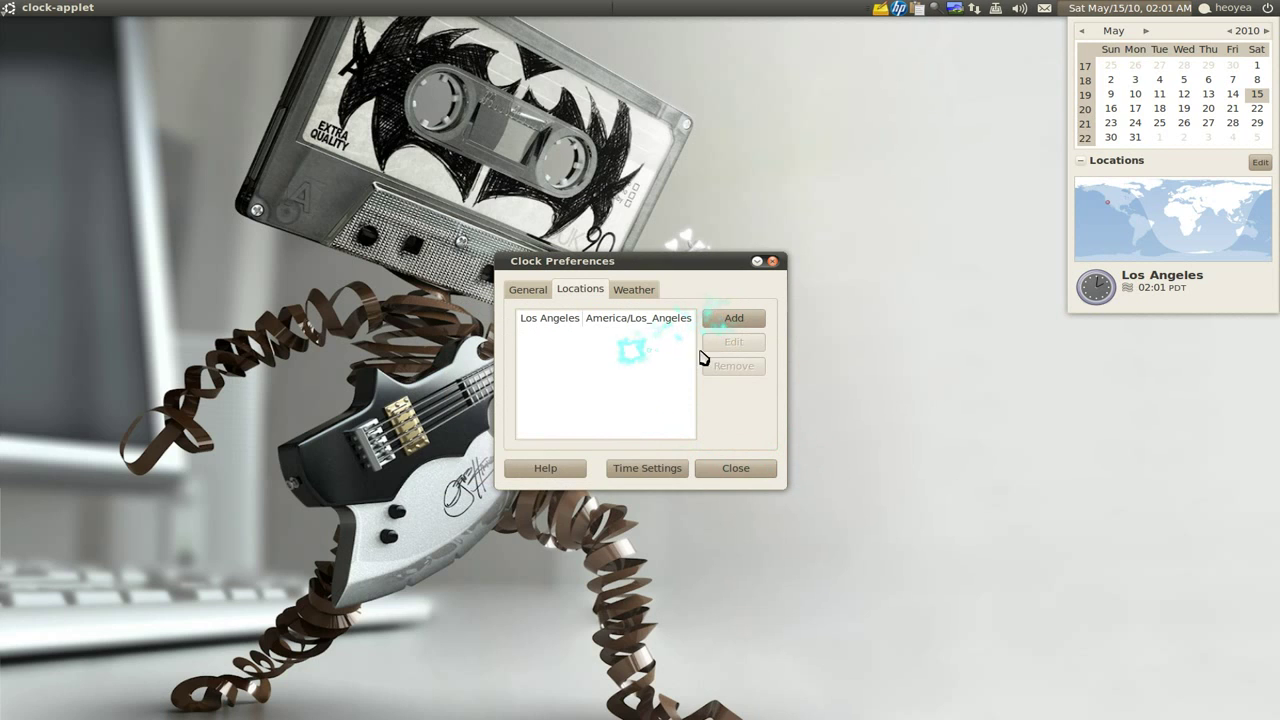
# Add Albany, New York as a second clock location
pyautogui.click(733, 319)
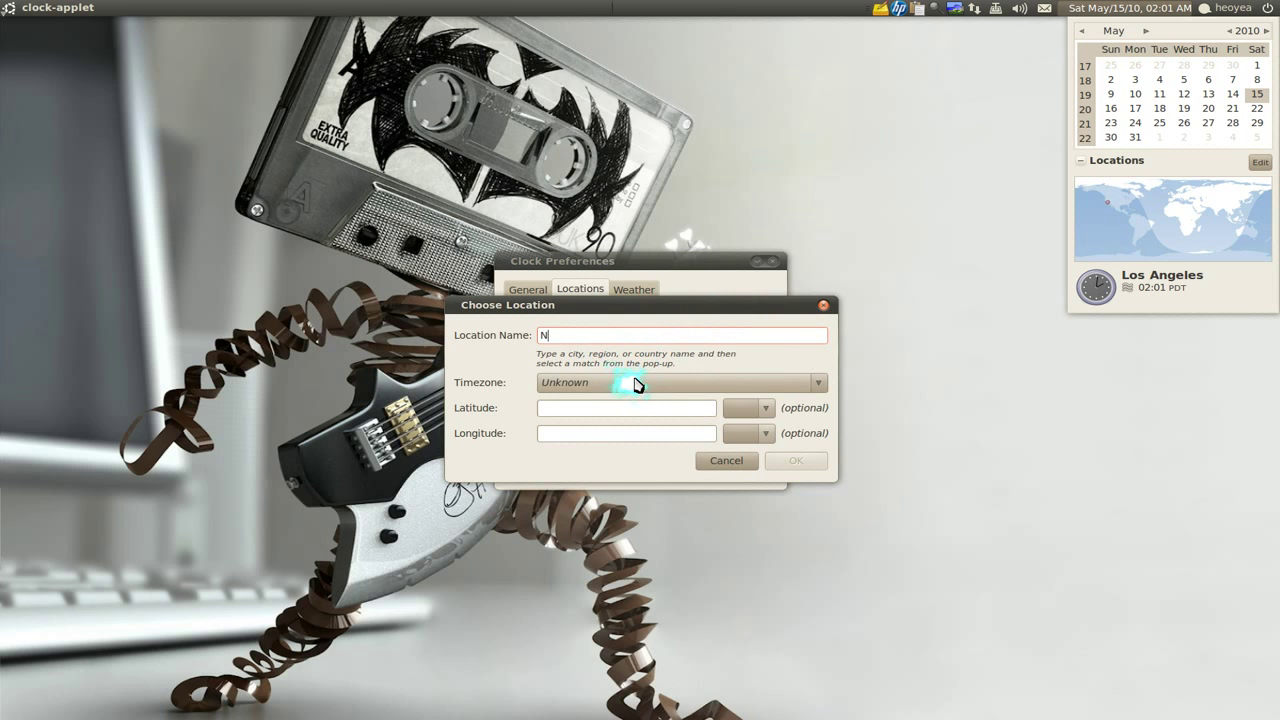
pyautogui.write('New ')
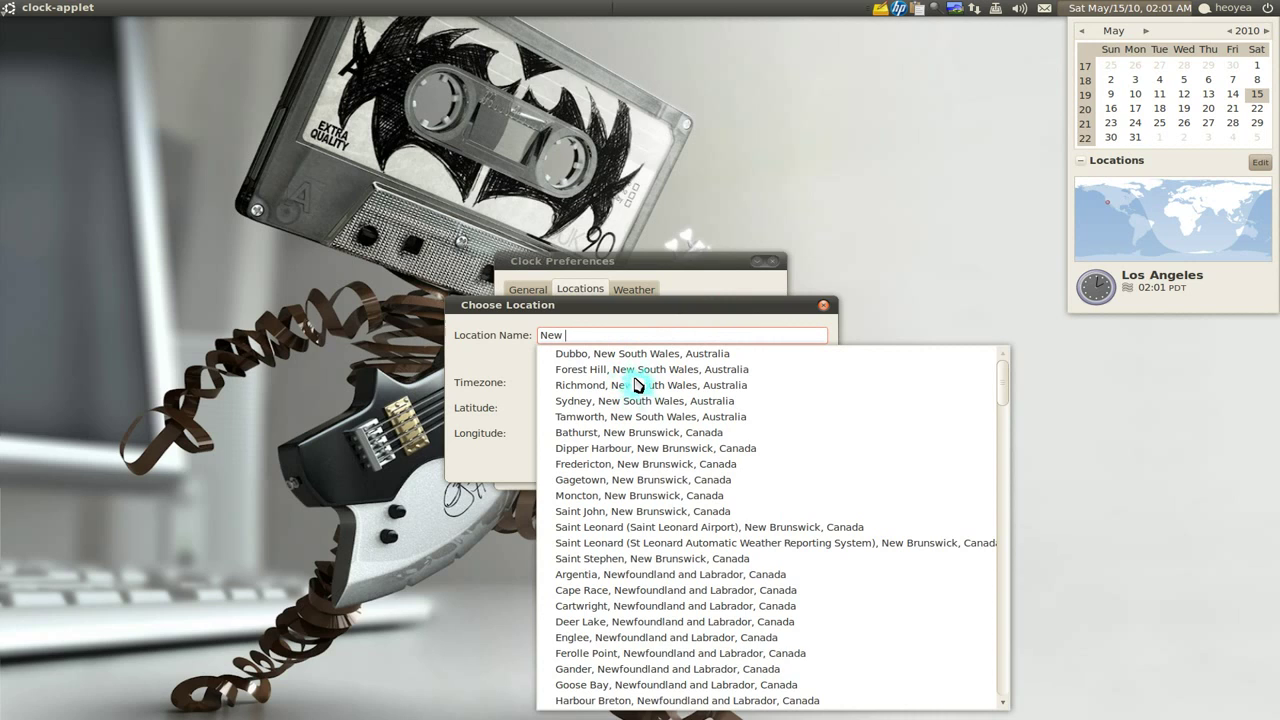
pyautogui.write('York')
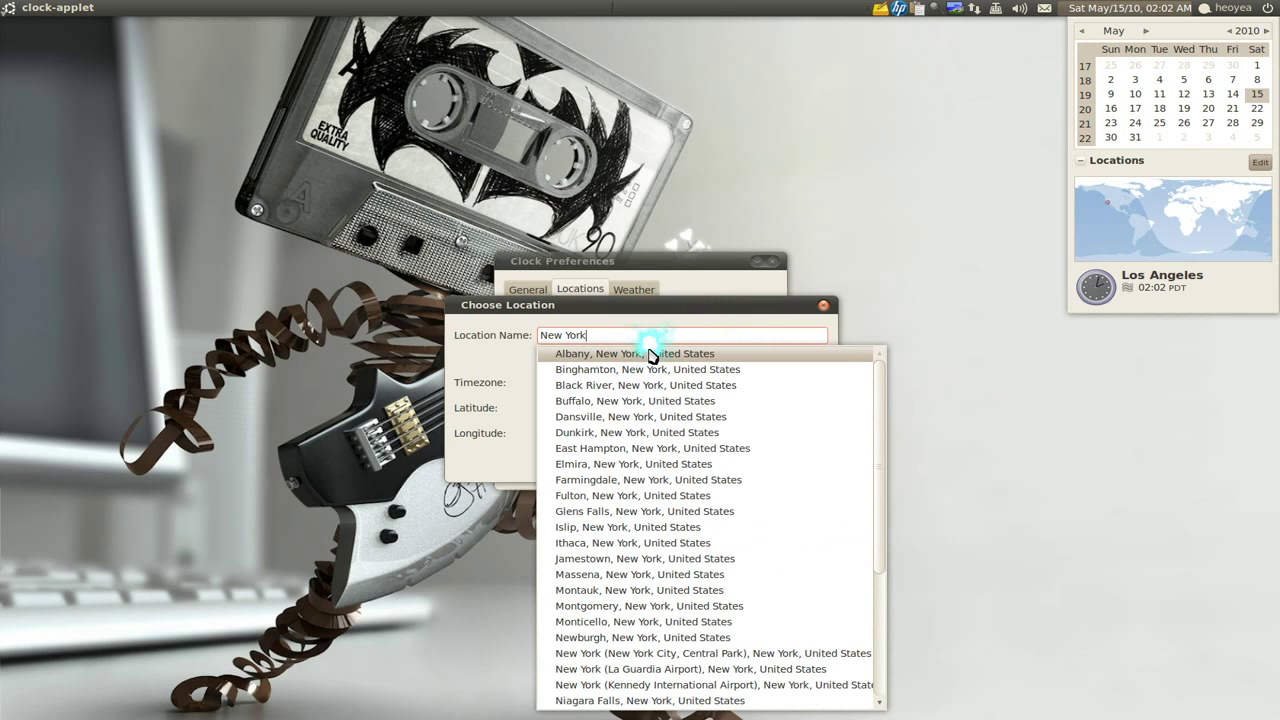
pyautogui.click(651, 354)
pyautogui.click(808, 460)
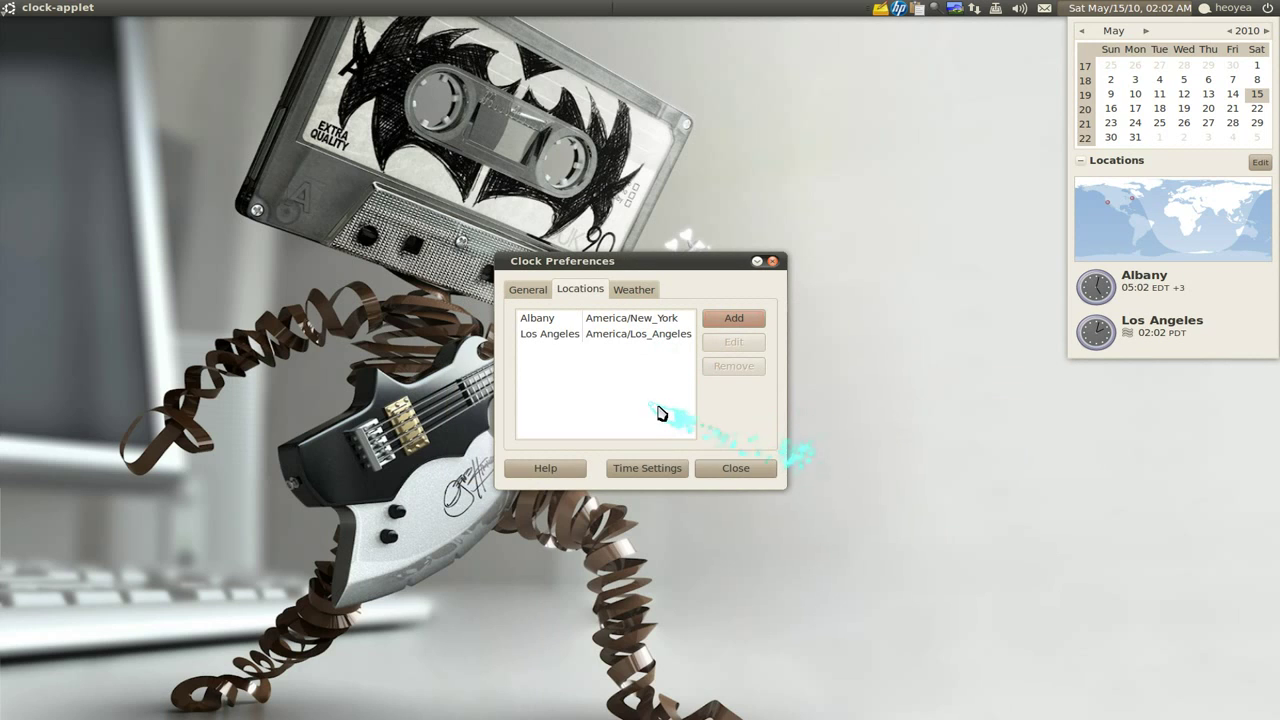
pyautogui.click(634, 291)
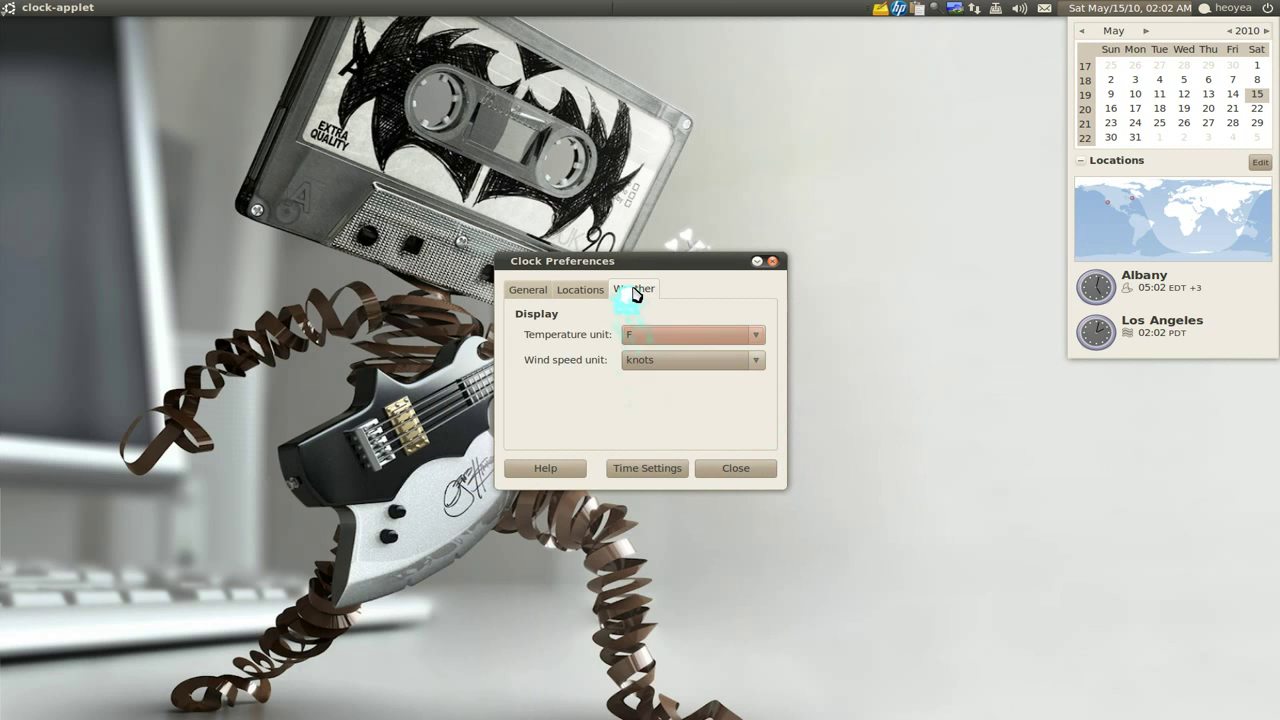
# Keep Fahrenheit as the temperature unit and close Clock Preferences
pyautogui.click(749, 342)
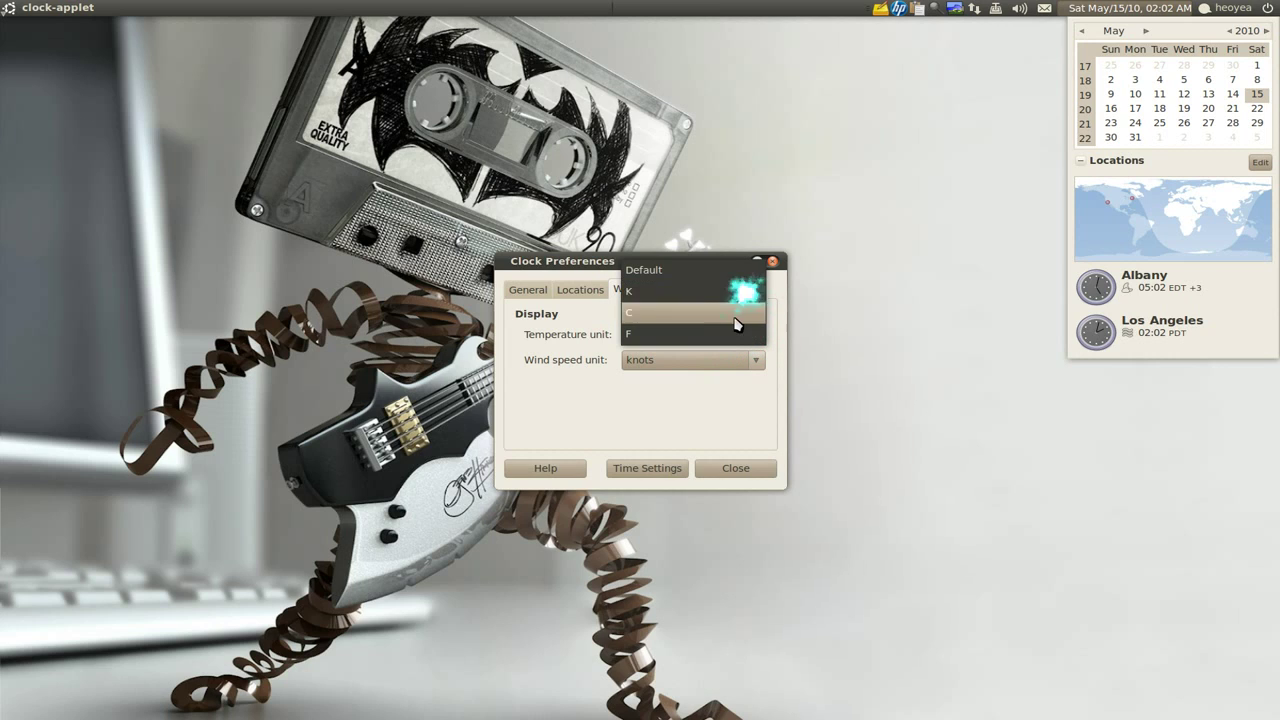
pyautogui.click(735, 333)
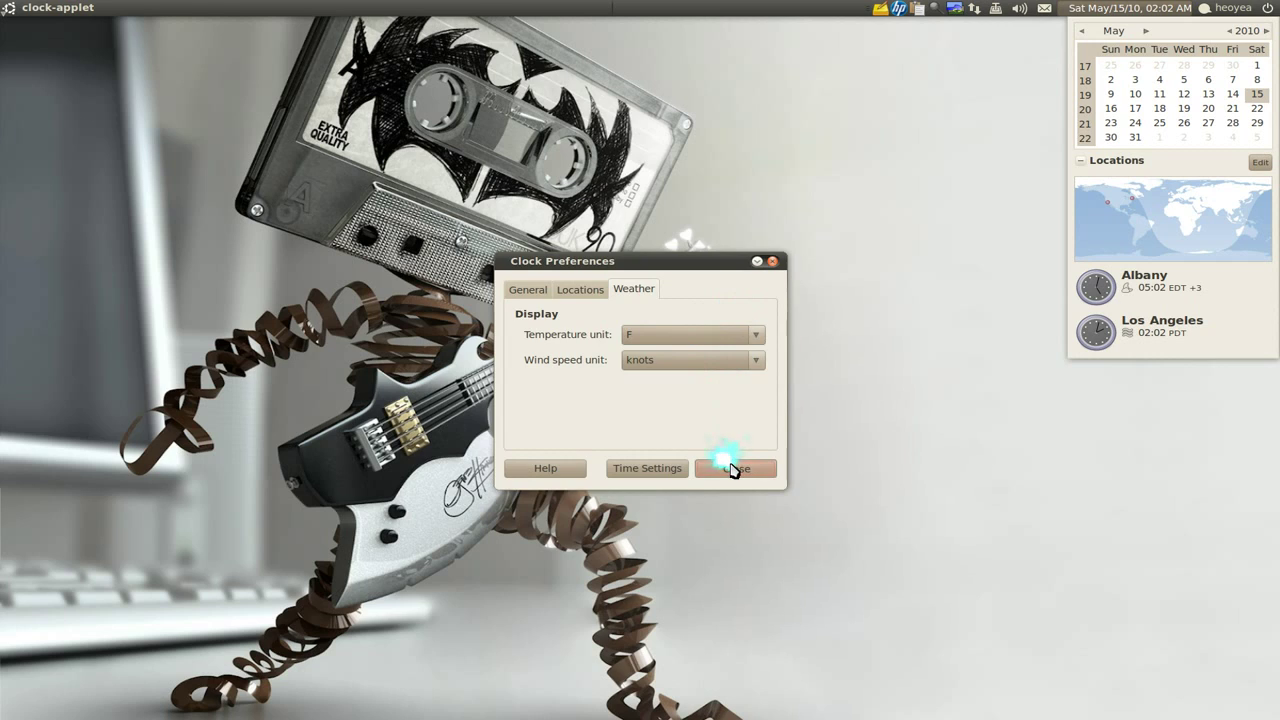
pyautogui.click(733, 469)
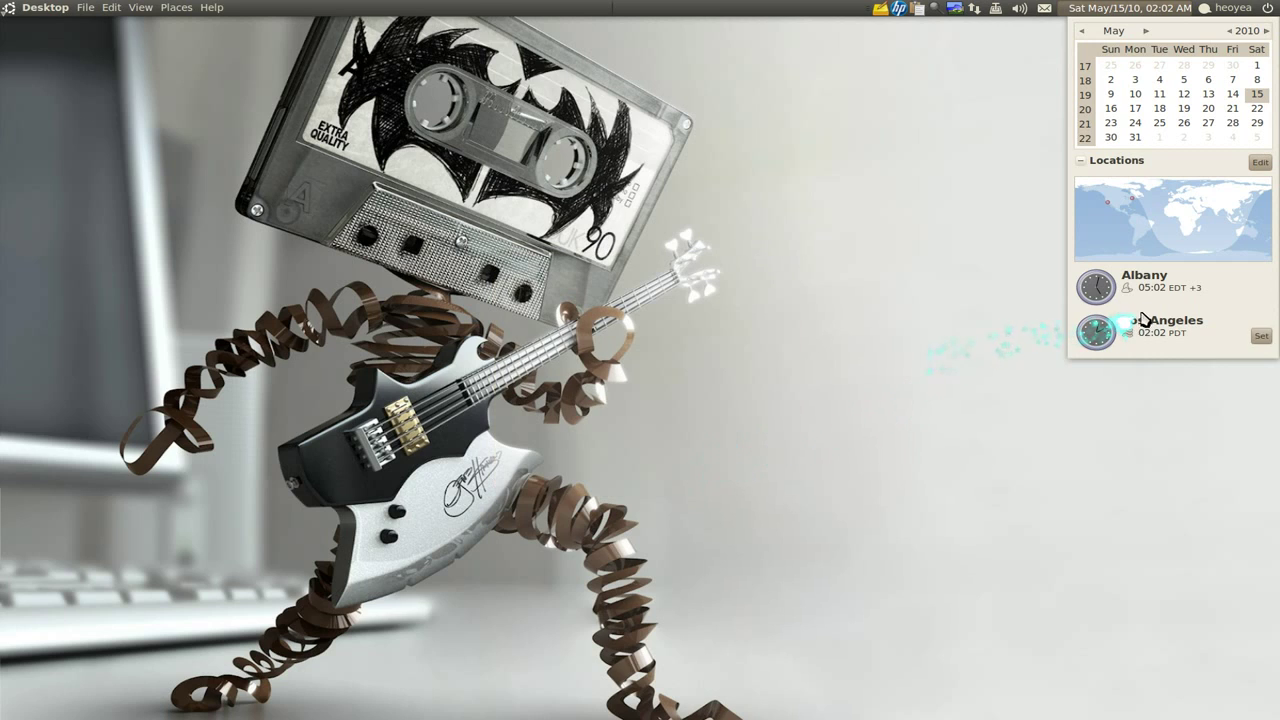
# Set Los Angeles as the current location and close the calendar
pyautogui.moveTo(1165, 290)
pyautogui.moveTo(1165, 333)
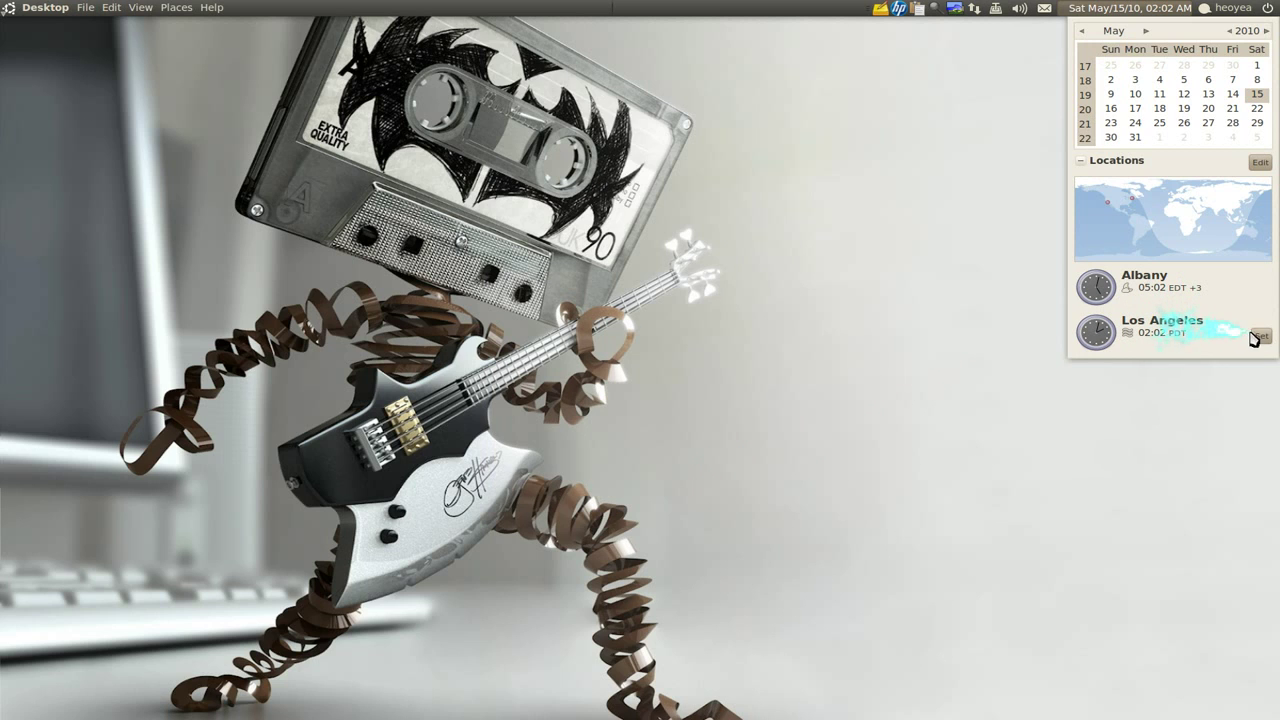
pyautogui.click(1262, 336)
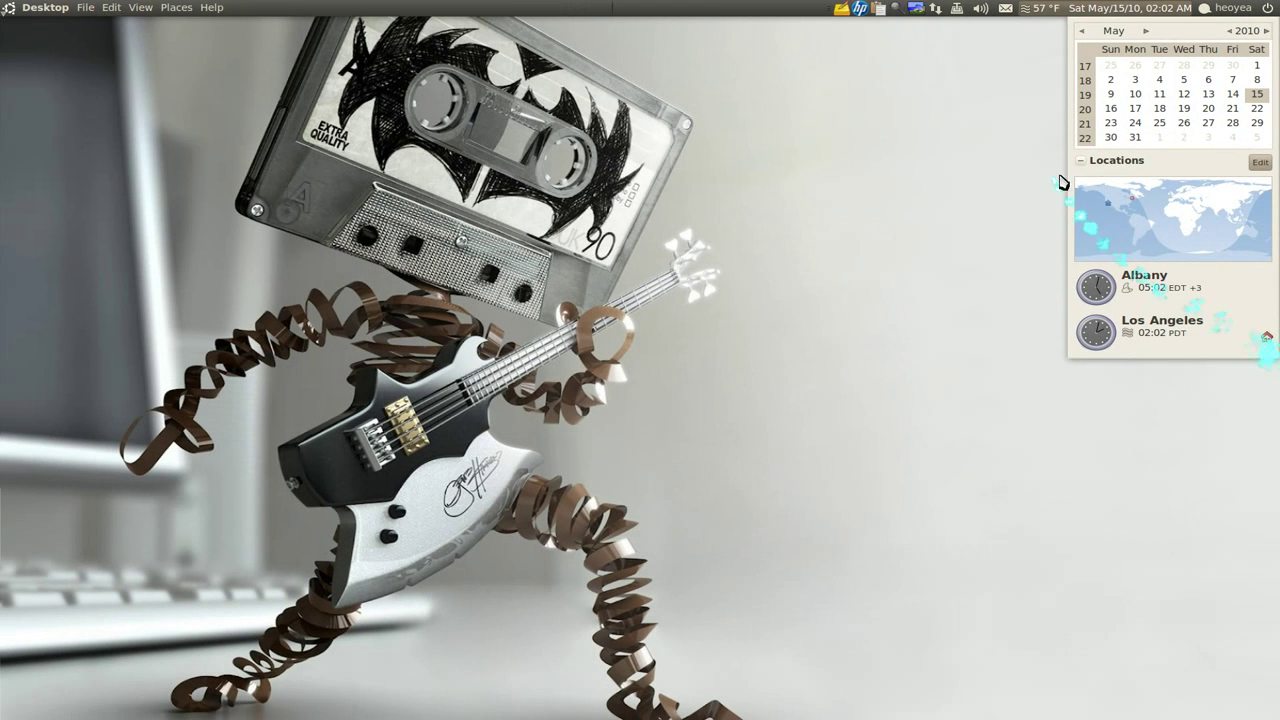
pyautogui.click(1133, 12)
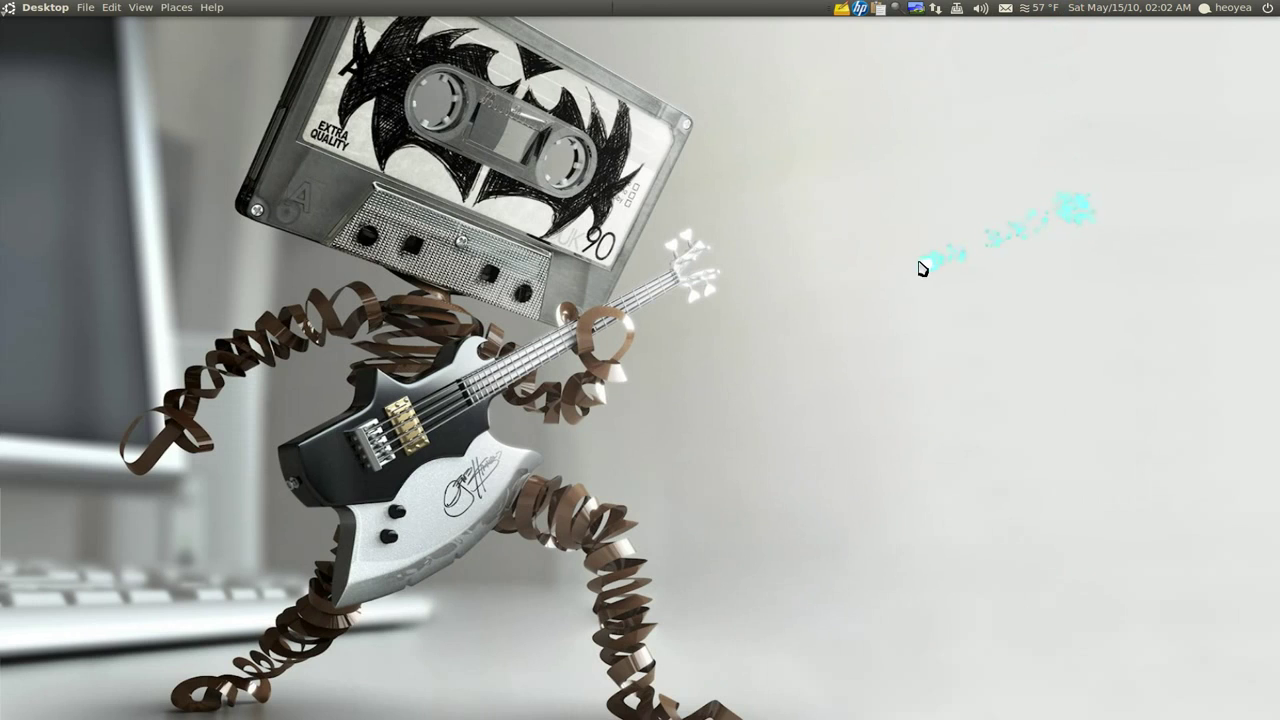
pyautogui.hotkey('ctrl', 'space')
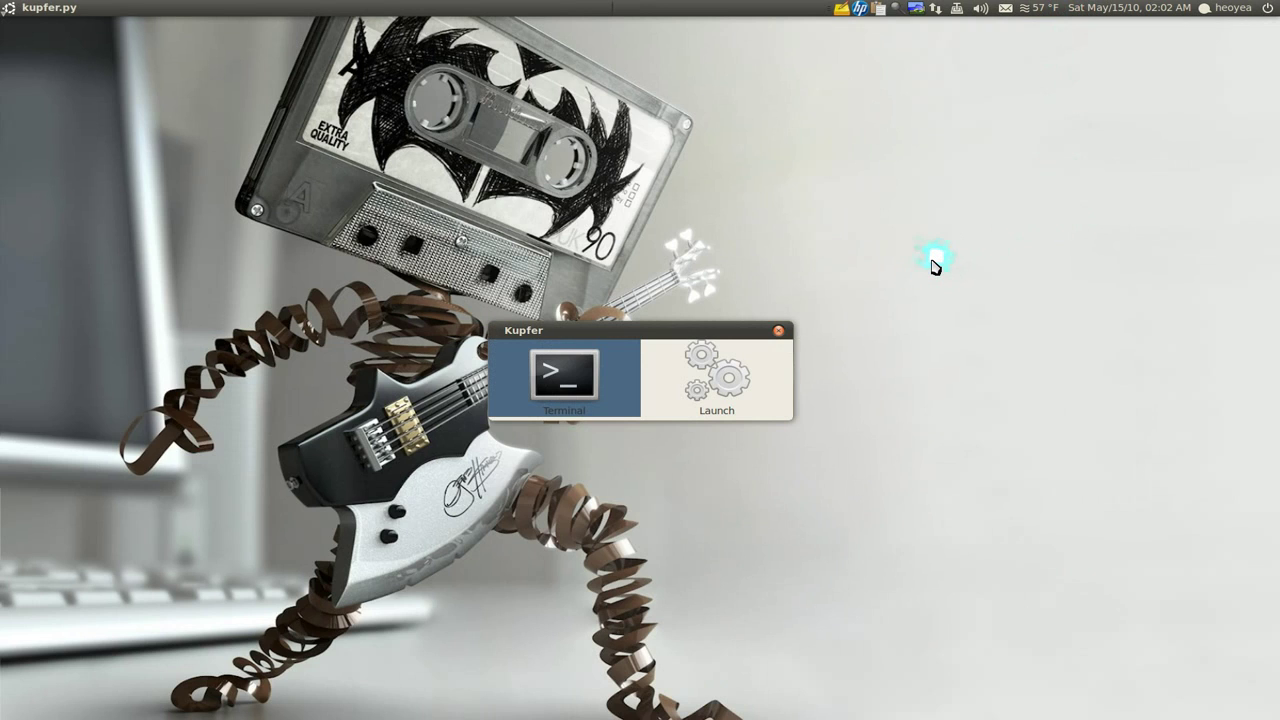
pyautogui.press('Return')
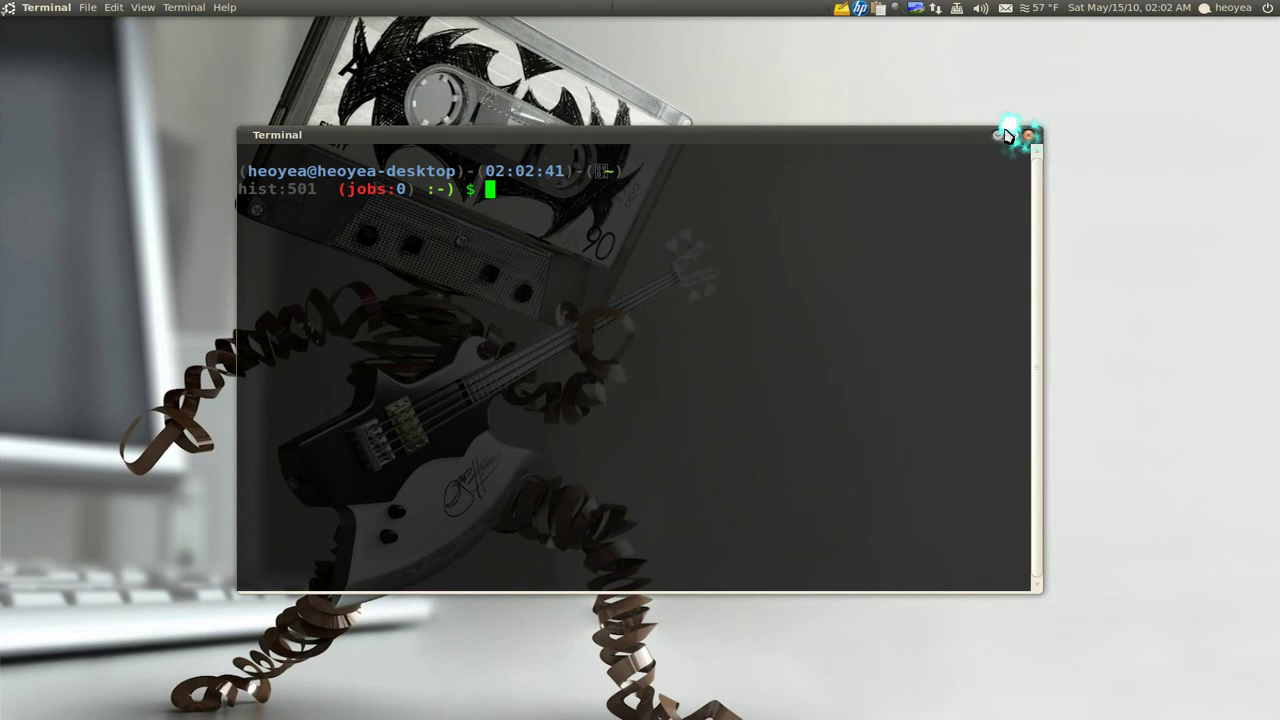
pyautogui.middleClick(1012, 135)
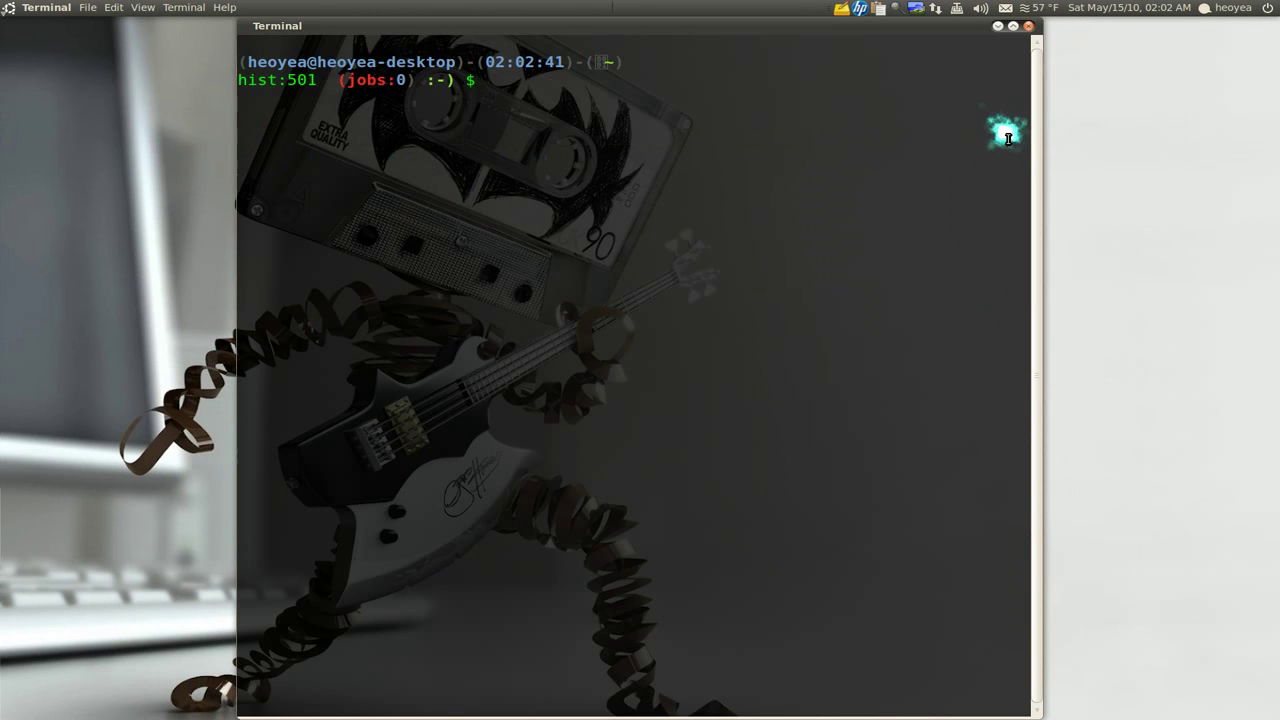
pyautogui.middleClick(1012, 25)
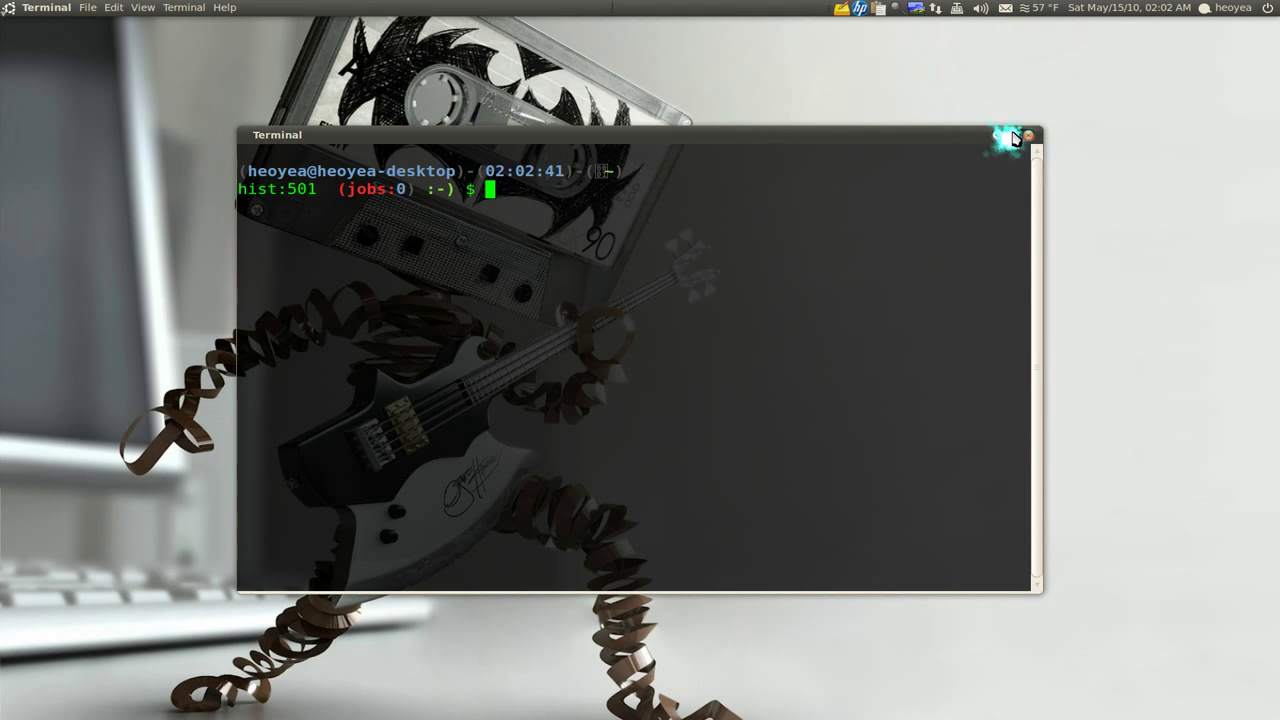
pyautogui.rightClick(1013, 135)
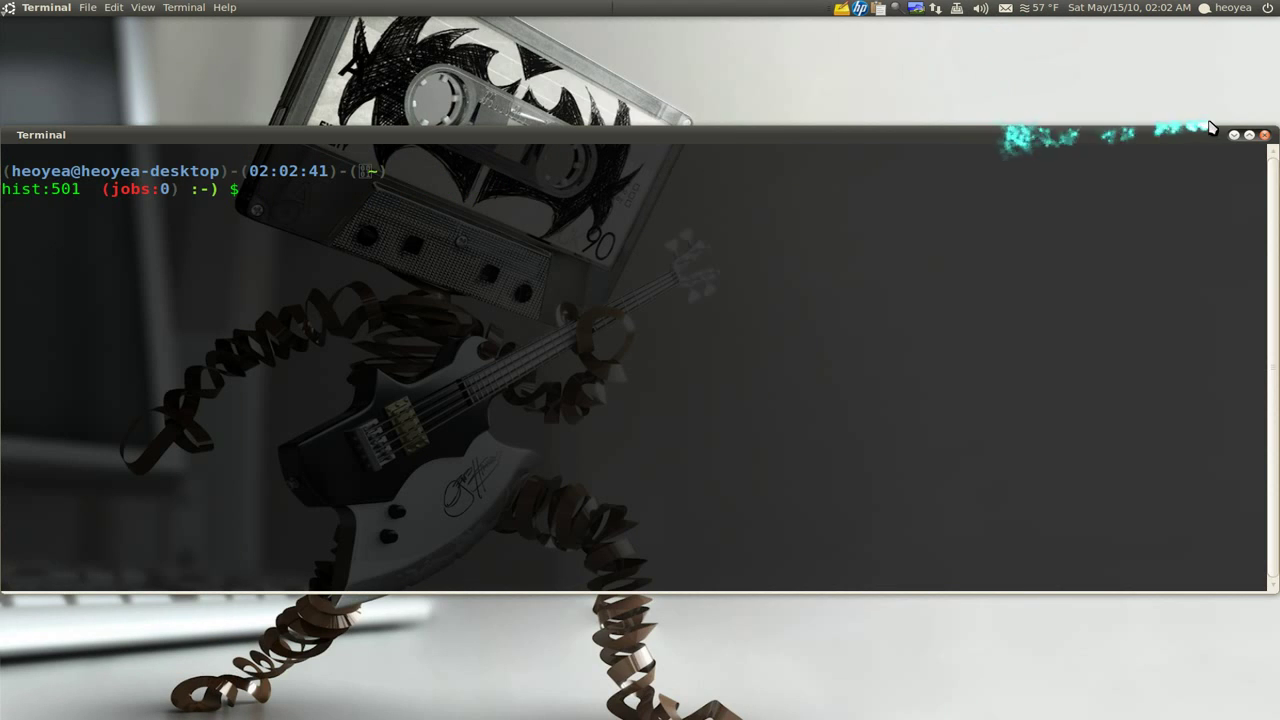
pyautogui.rightClick(1252, 135)
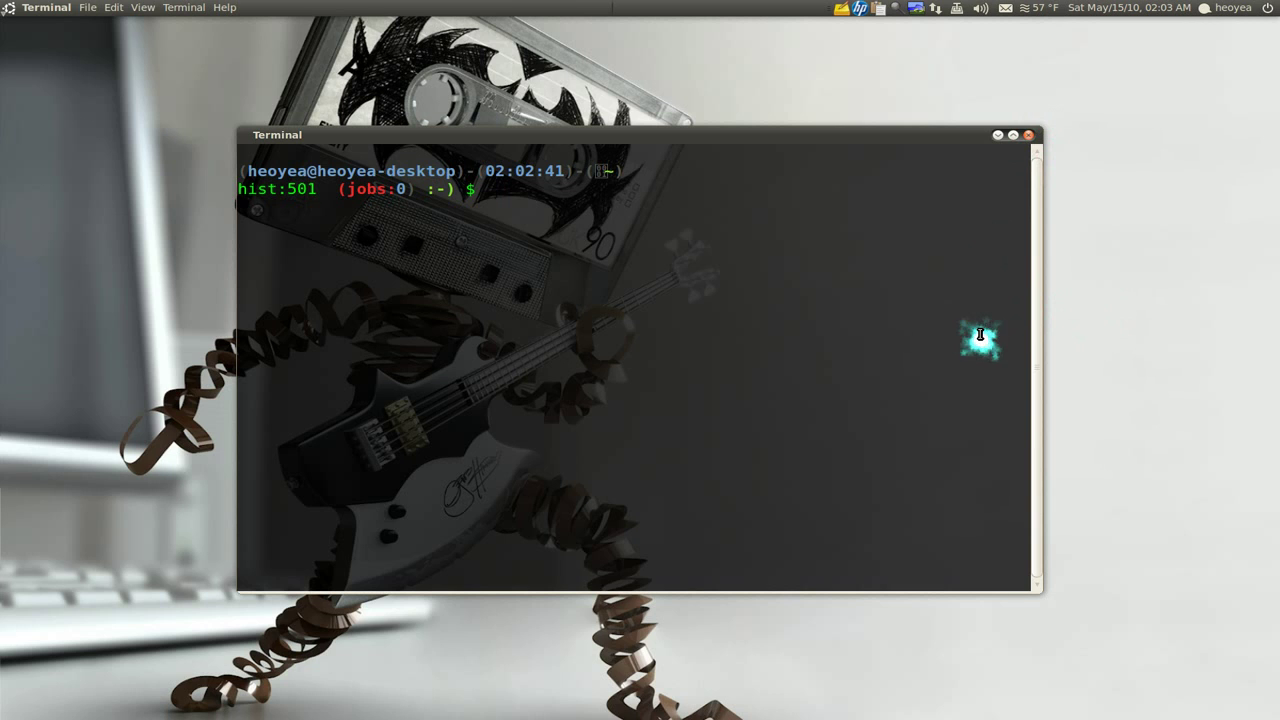
# Run the 'up' package update, interrupt it with Ctrl+C at 99%, and close the terminal
pyautogui.write('up')
pyautogui.press('Return')
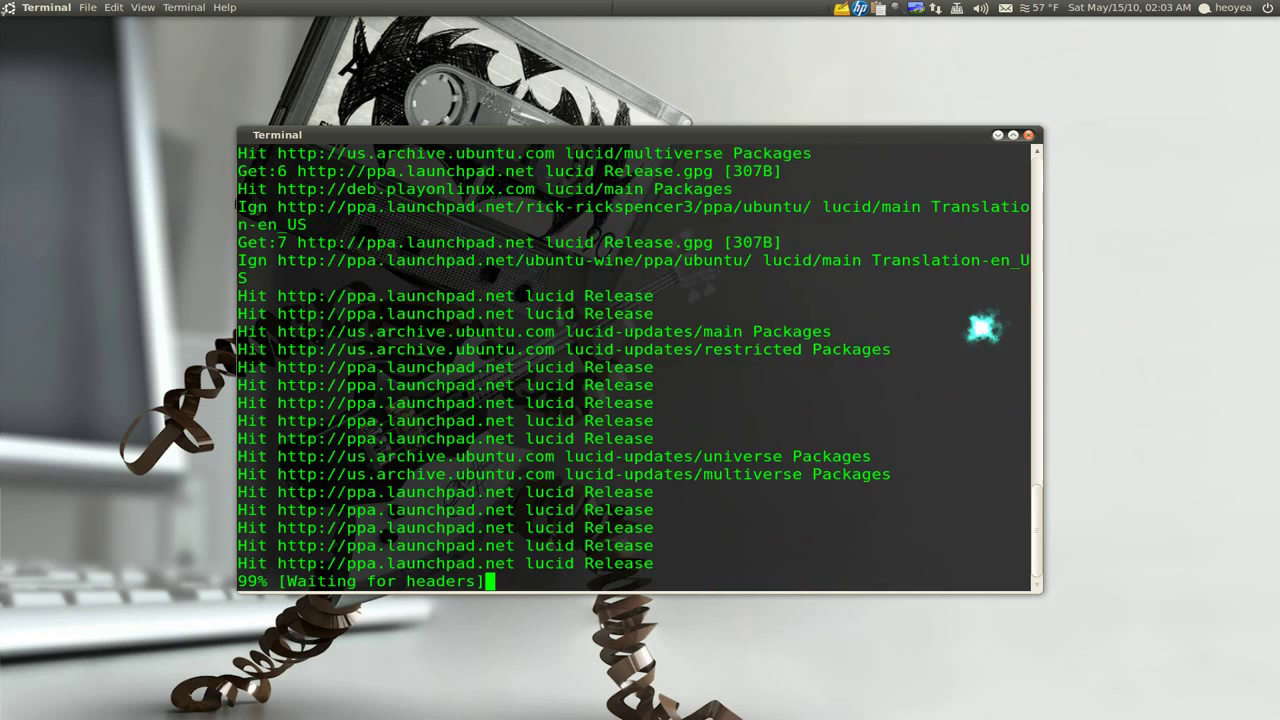
pyautogui.hotkey('ctrl', 'c')
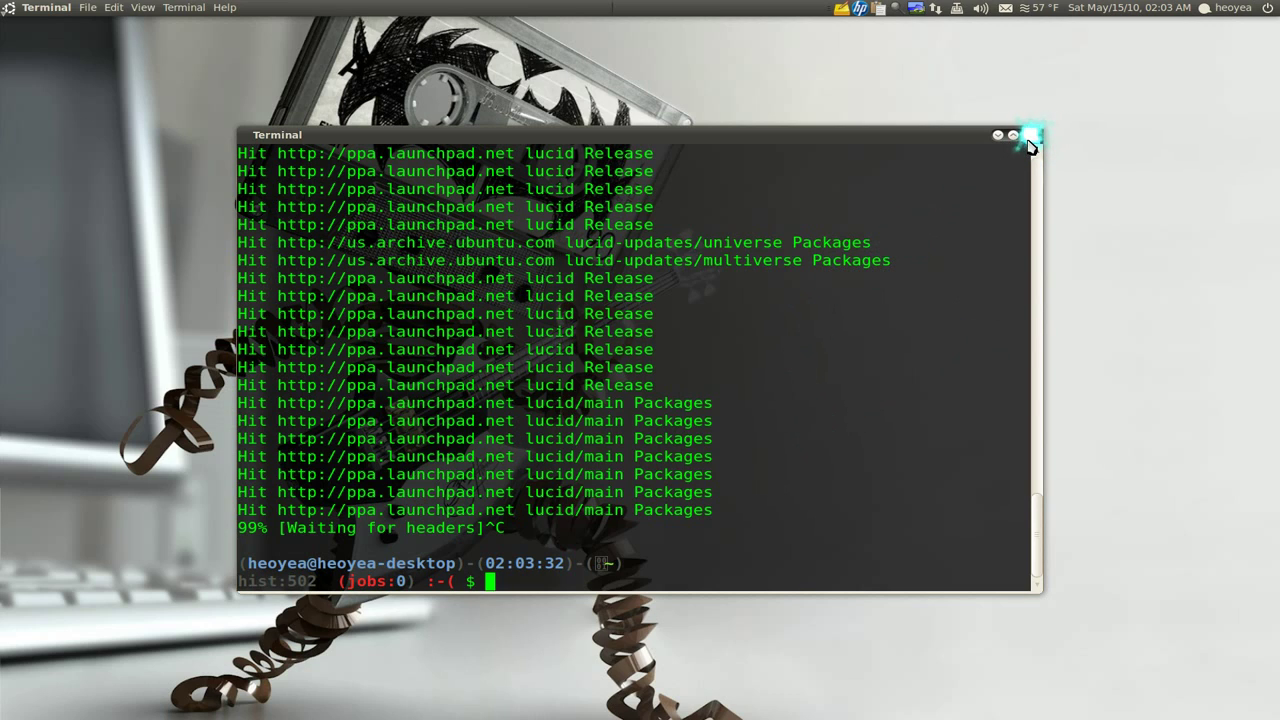
pyautogui.click(1030, 140)
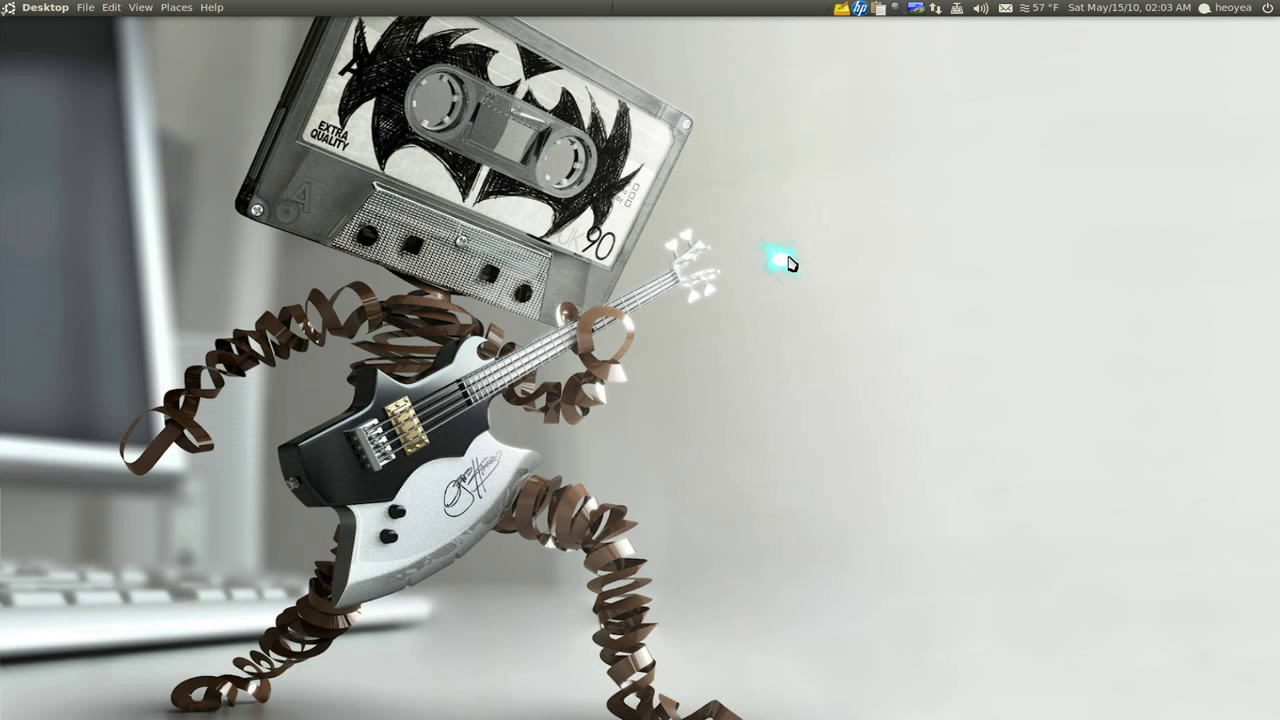
# Add the Fish applet to the top panel from Add to Panel
pyautogui.rightClick(702, 9)
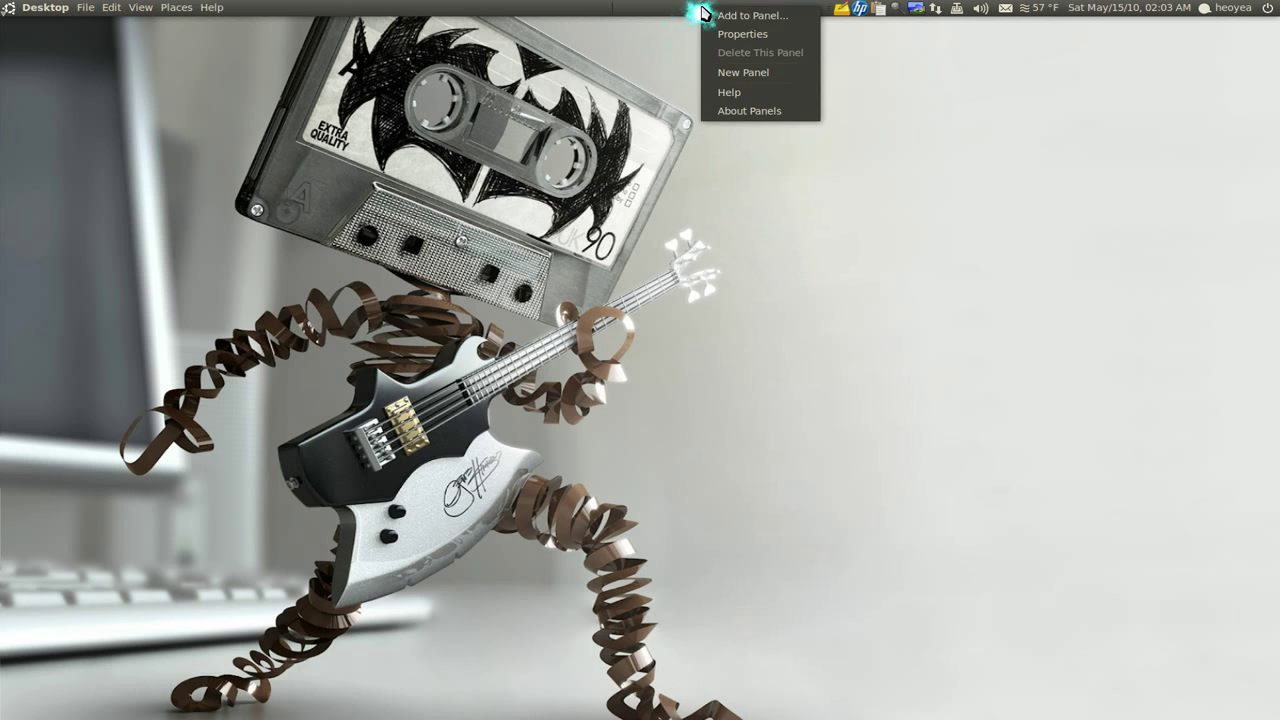
pyautogui.click(708, 16)
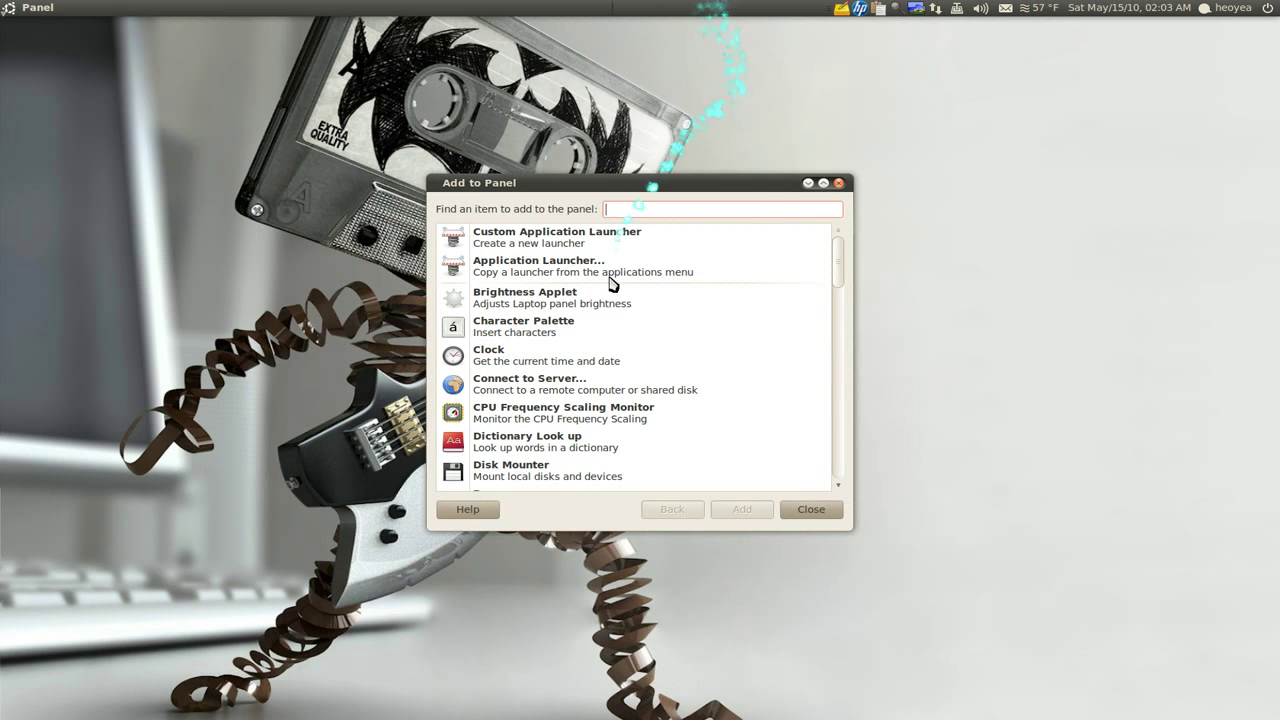
pyautogui.scroll(-5, 613, 318)
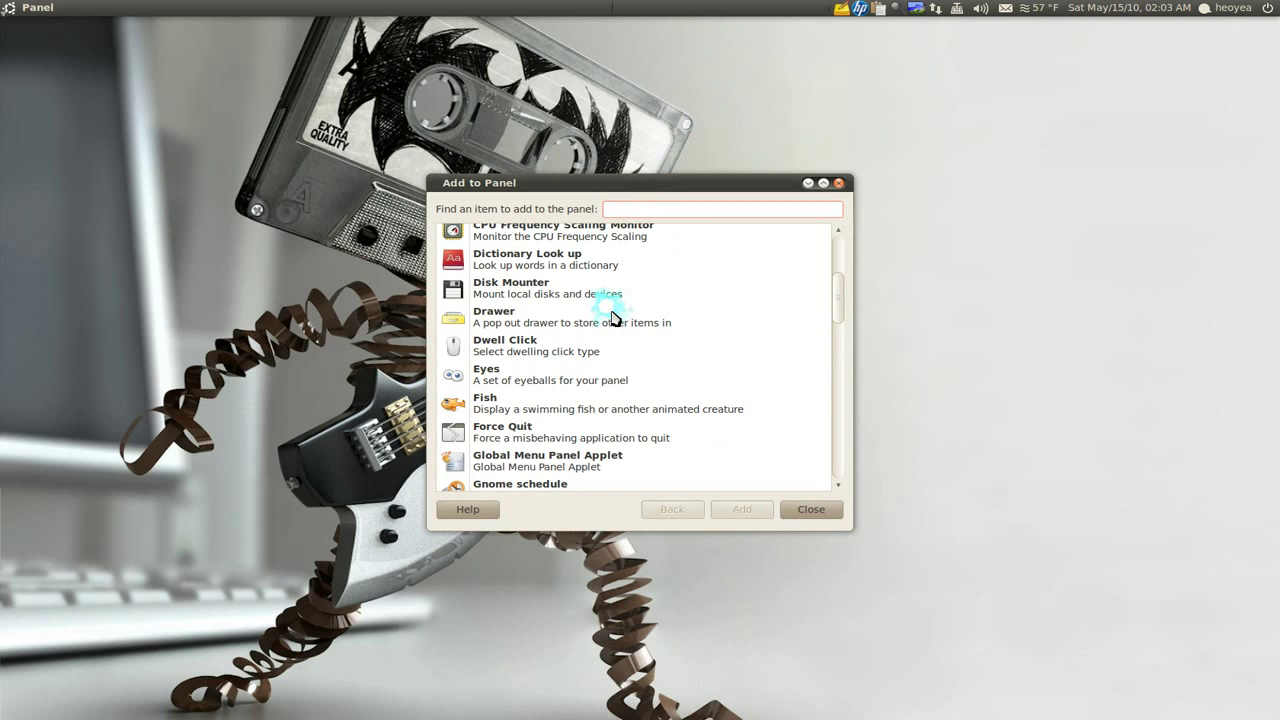
pyautogui.click(510, 402)
pyautogui.click(730, 509)
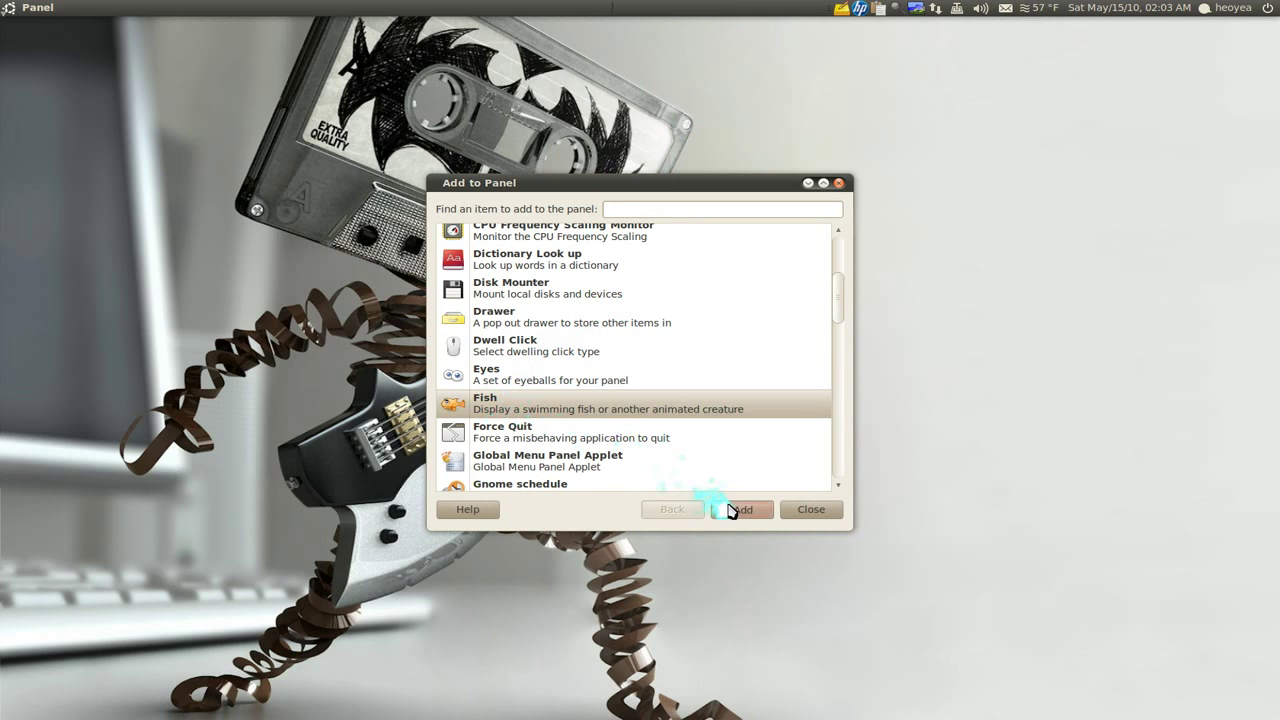
pyautogui.click(811, 509)
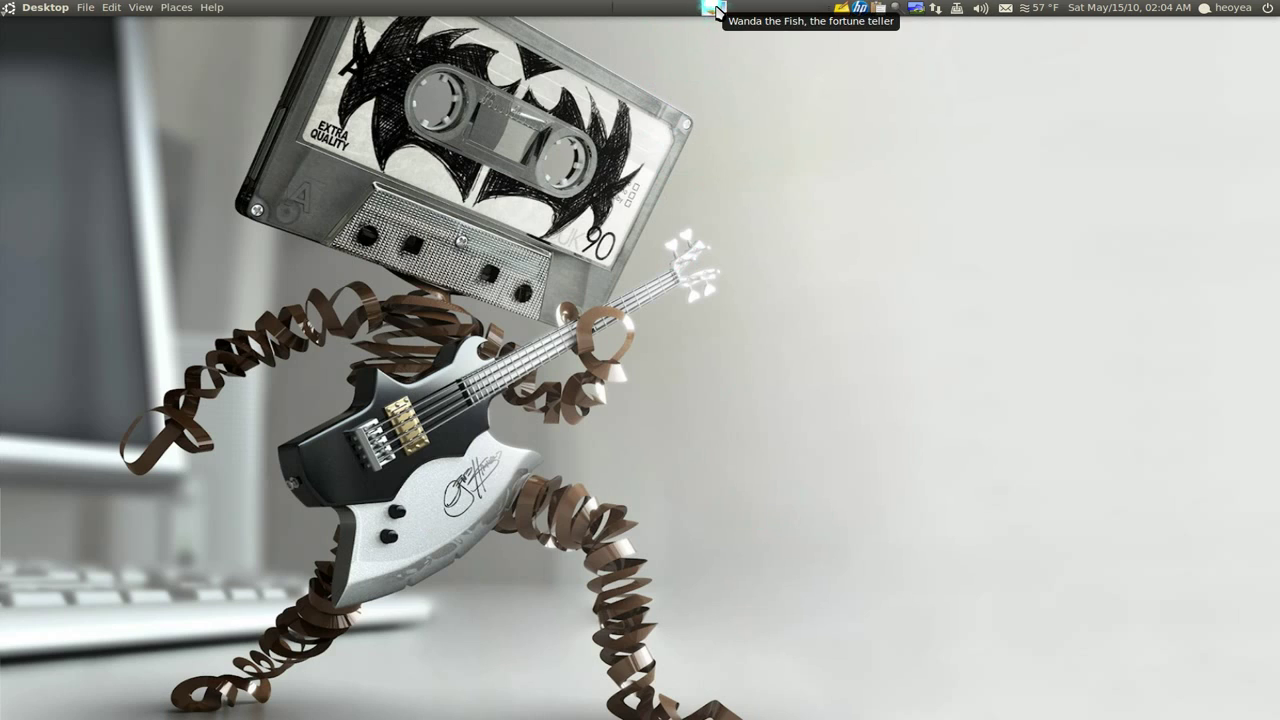
# Try moving the Fish applet, leaving it in place, then bring up the home folder
pyautogui.rightClick(712, 10)
pyautogui.click(735, 101)
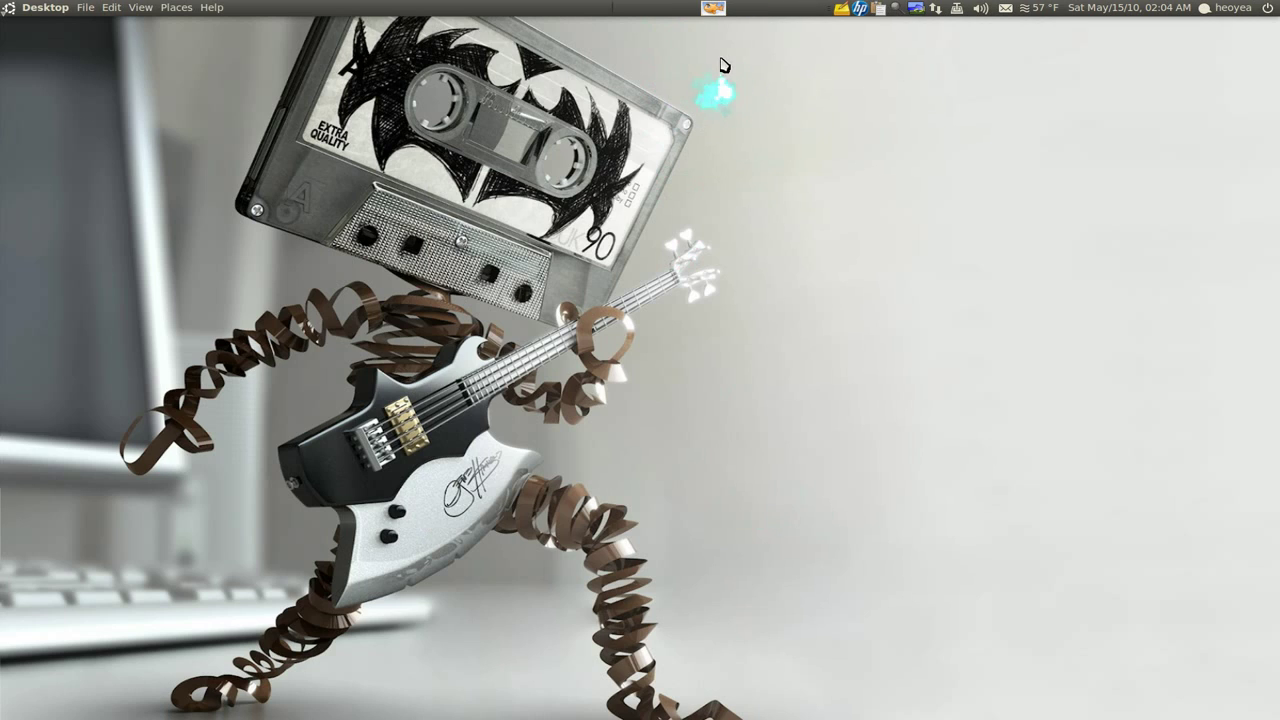
pyautogui.click(717, 12)
pyautogui.rightClick(708, 9)
pyautogui.click(873, 195)
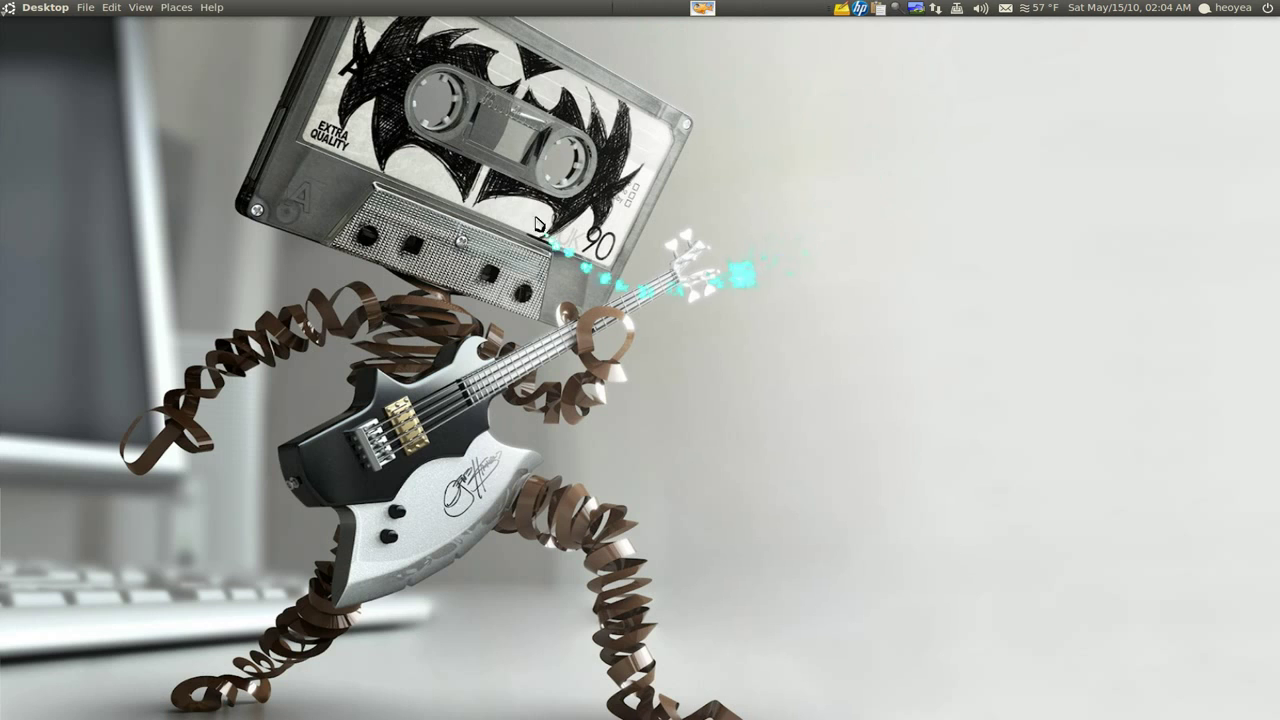
pyautogui.press('super+e')
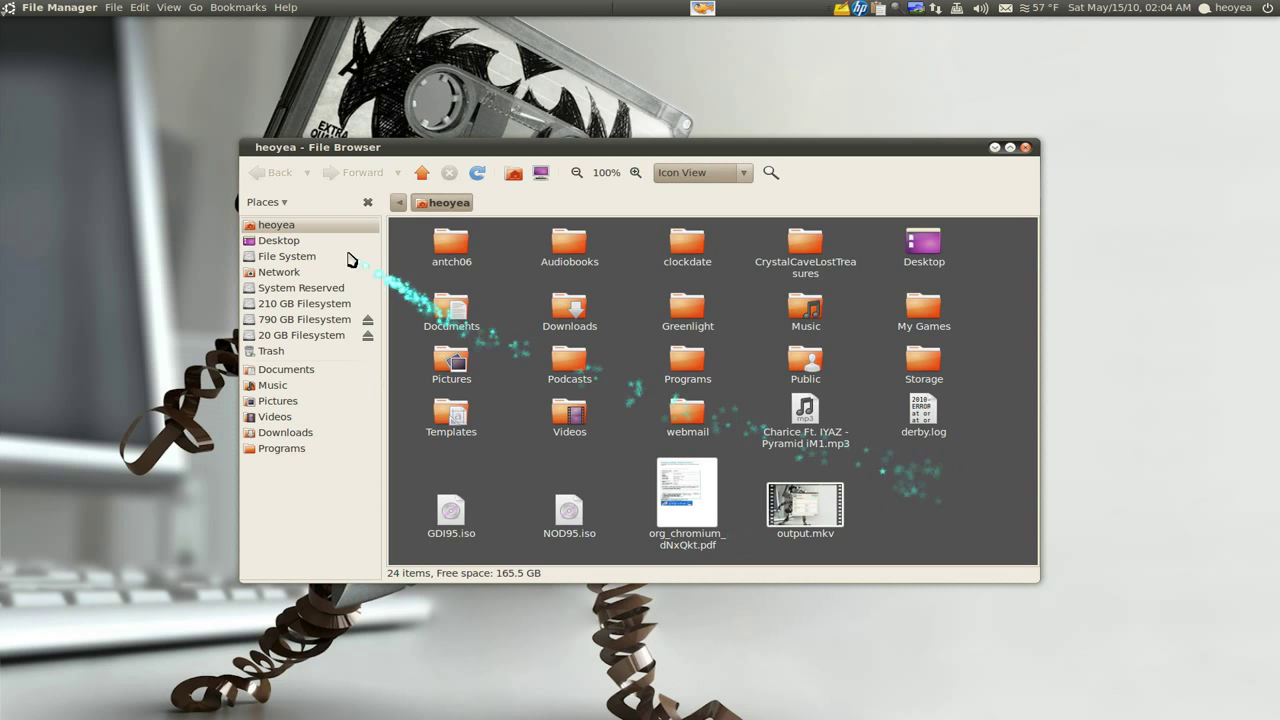
# Show History in the side pane, open the Programs folder, and go back home
pyautogui.click(291, 210)
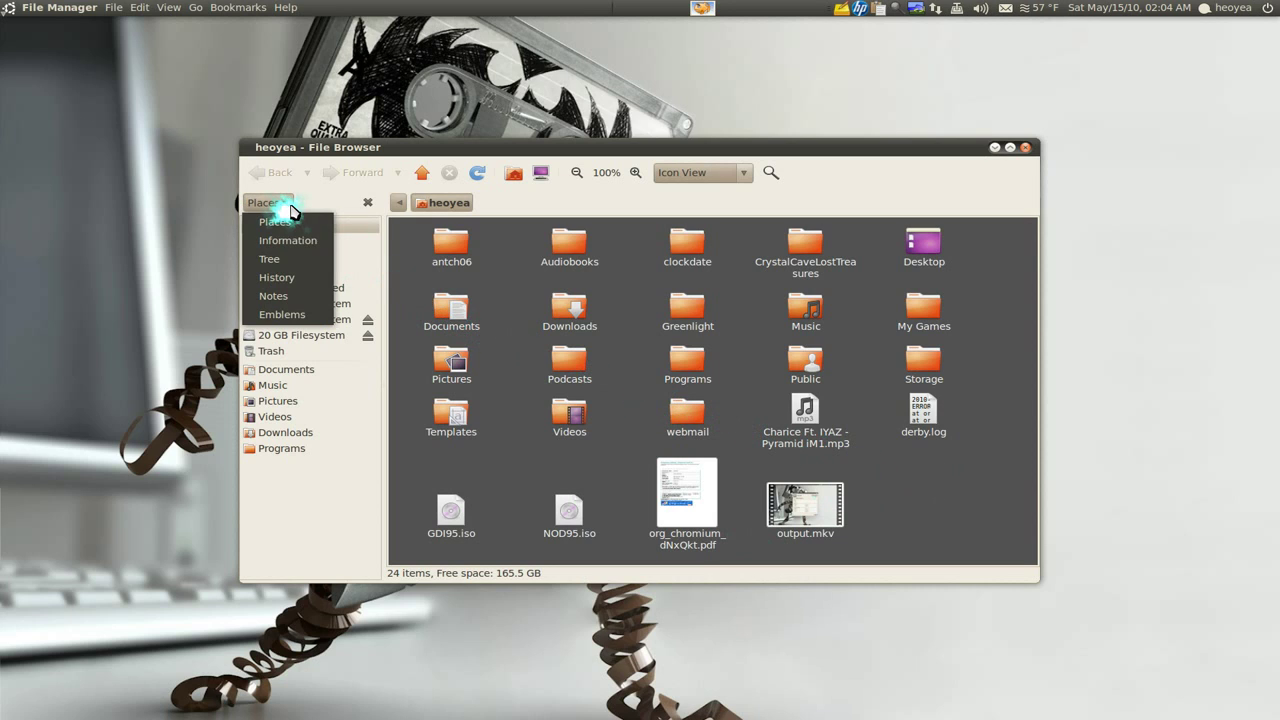
pyautogui.click(308, 276)
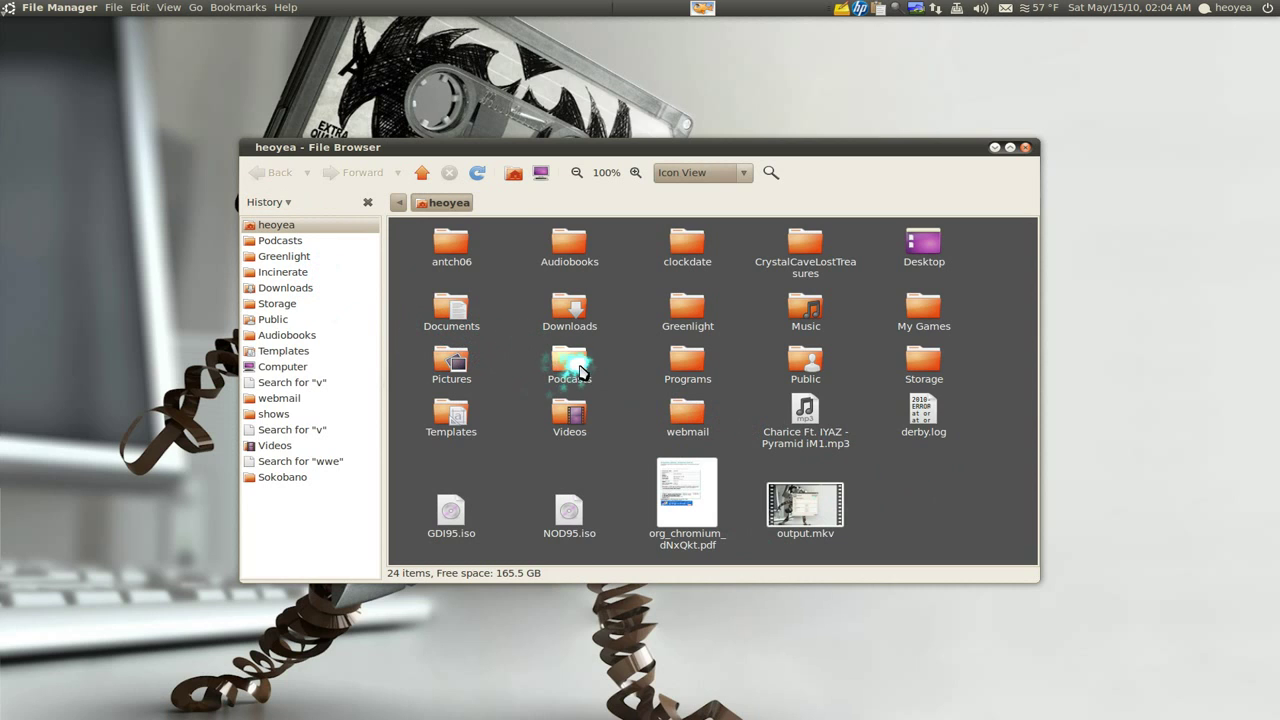
pyautogui.doubleClick(678, 362)
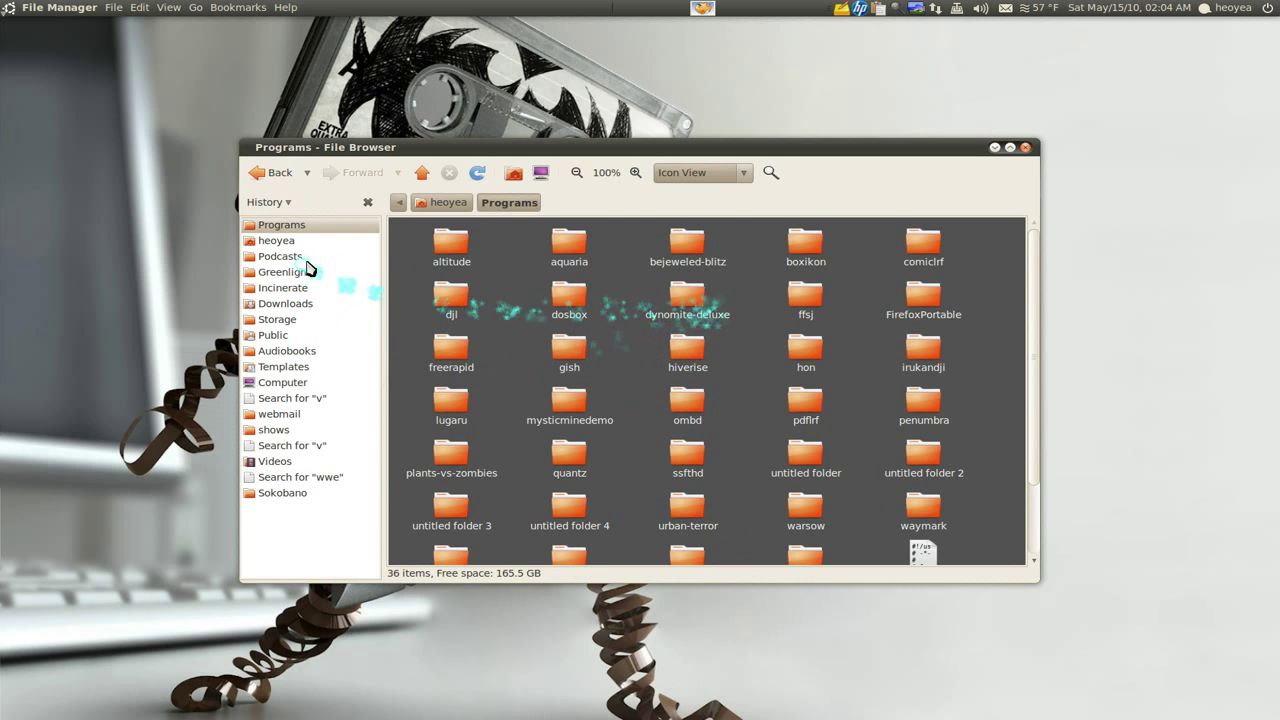
pyautogui.click(424, 204)
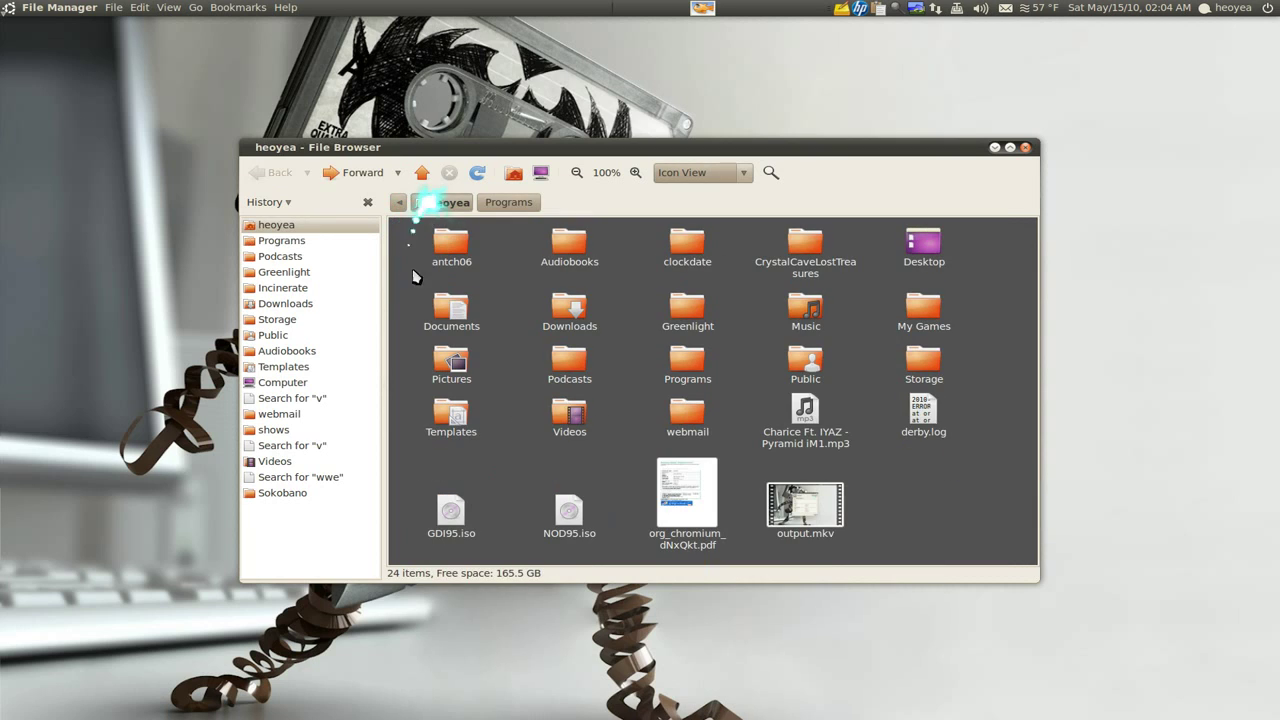
# Switch the side pane to Notes and type a test note 'sdfasfsdfsdf'
pyautogui.click(272, 208)
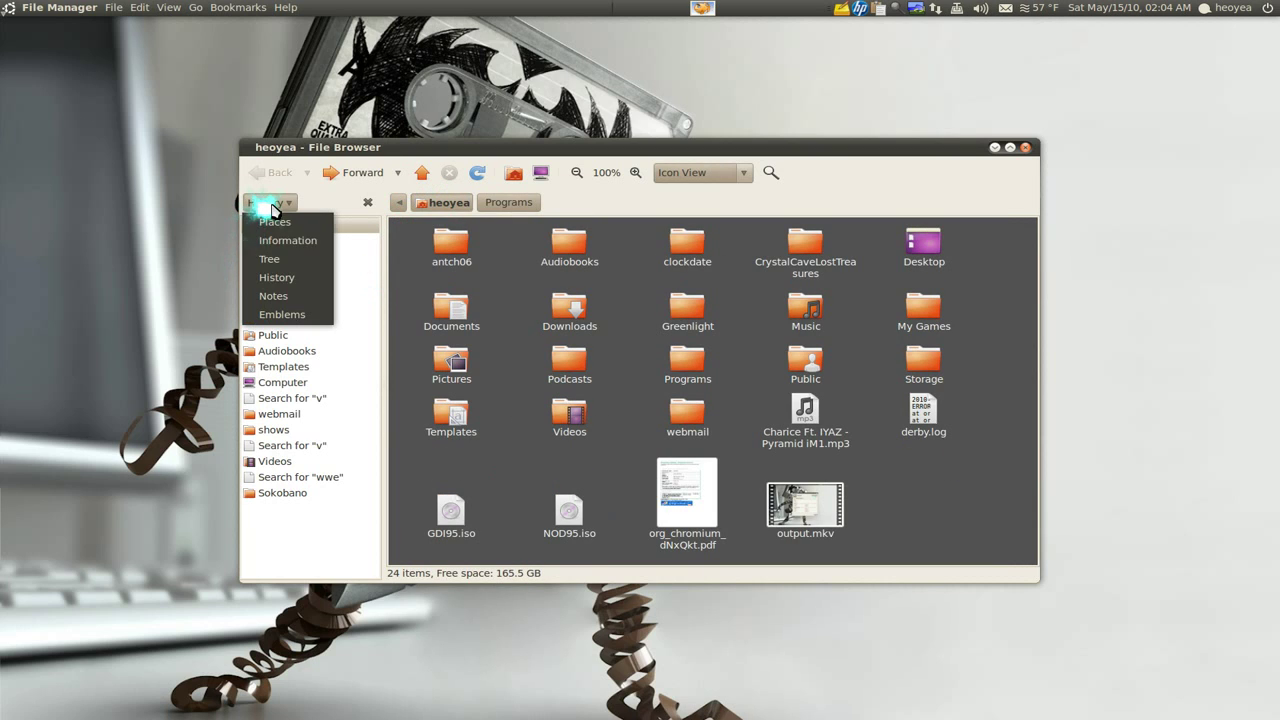
pyautogui.click(300, 287)
pyautogui.click(302, 287)
pyautogui.write('sdfasf')
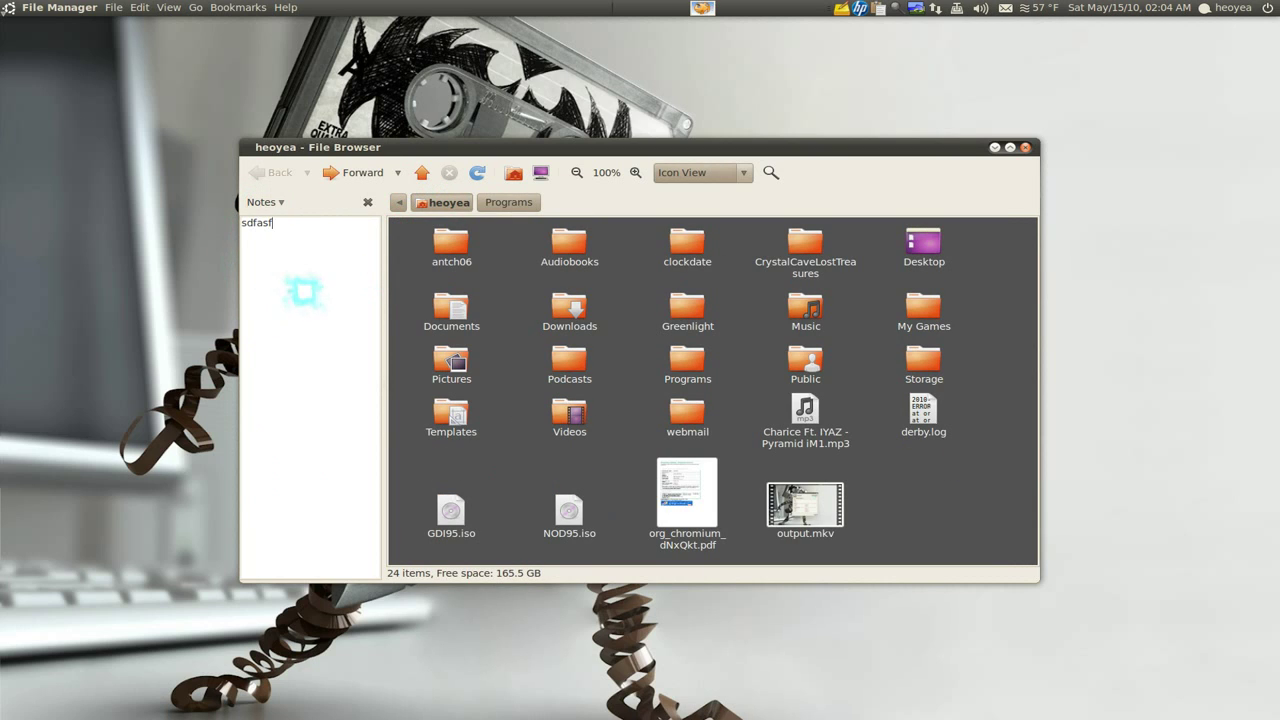
pyautogui.write('sdfsdf')
pyautogui.moveTo(306, 256); pyautogui.dragTo(24, 224)
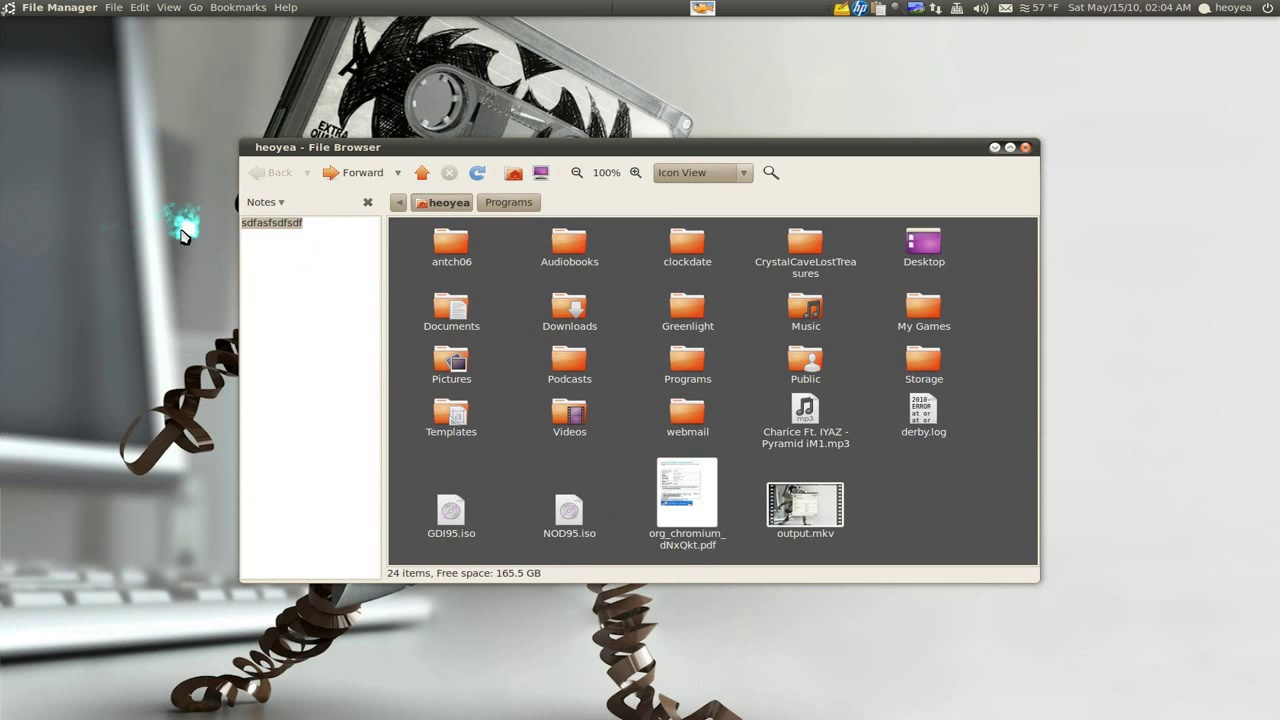
pyautogui.click(265, 202)
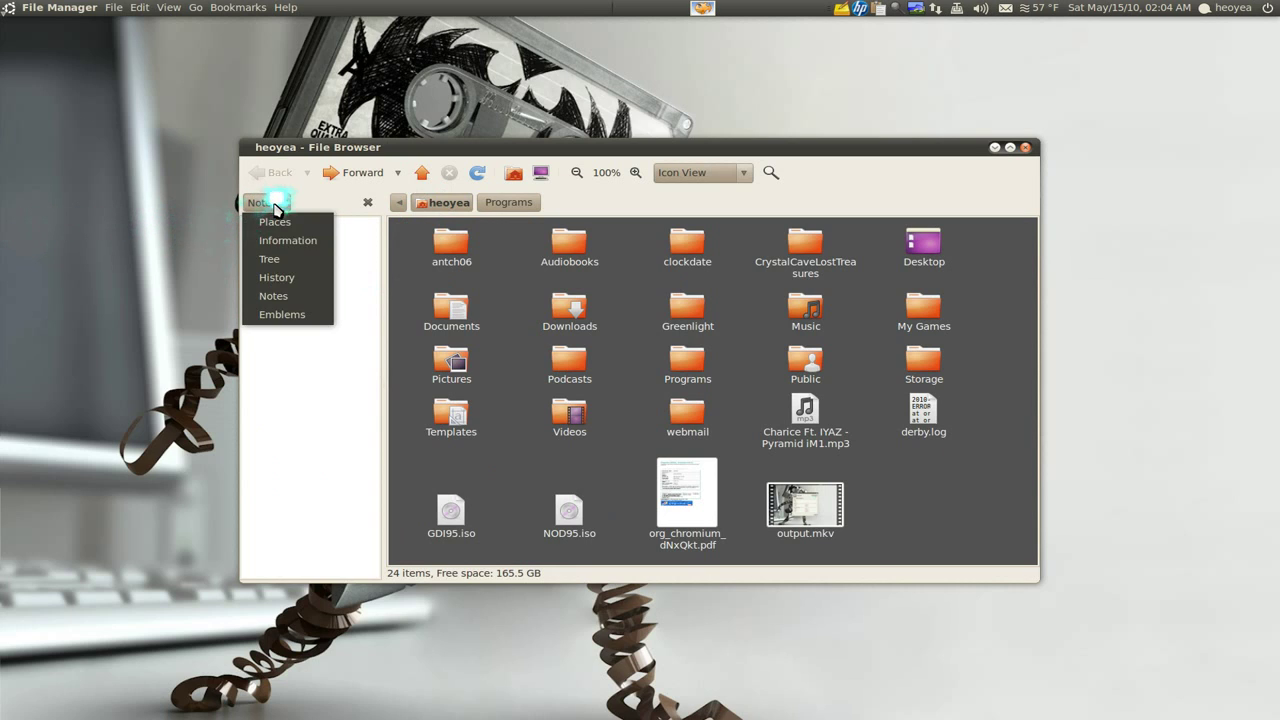
# Show Emblems in the side pane, zoom to 200%, and drag Cool and Danger onto derby.log
pyautogui.click(288, 316)
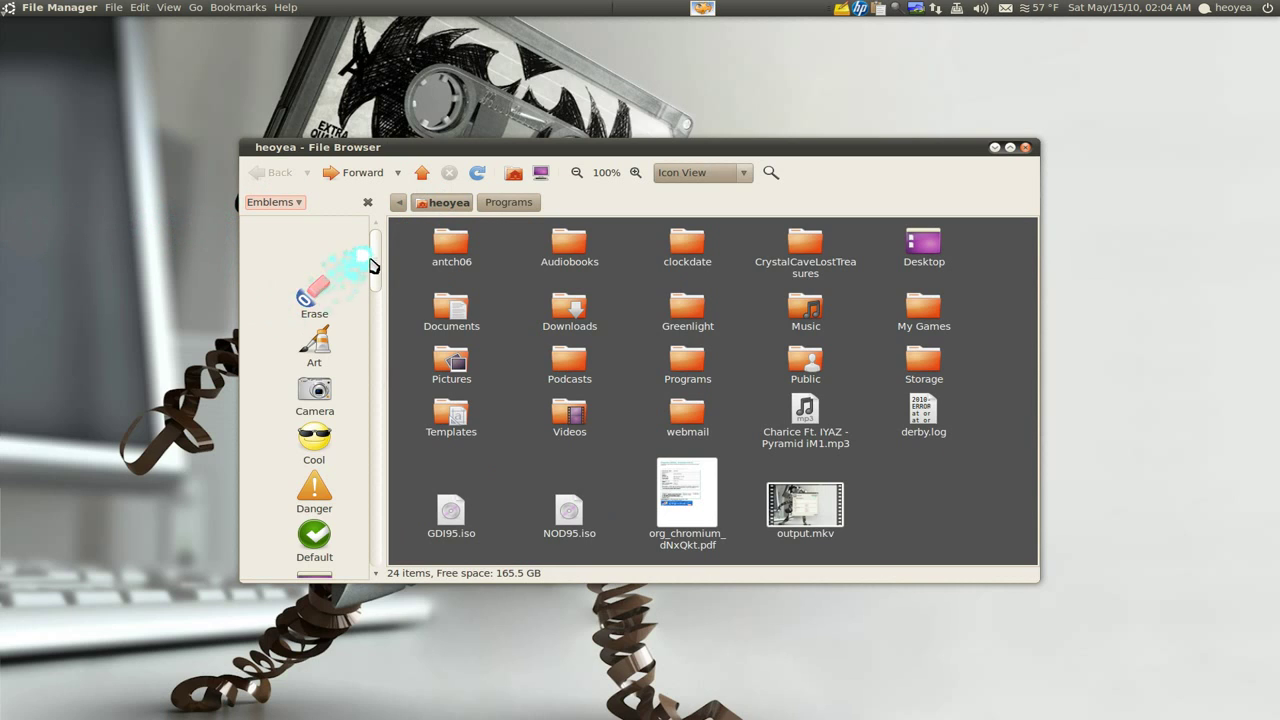
pyautogui.moveTo(371, 255); pyautogui.dragTo(378, 287)
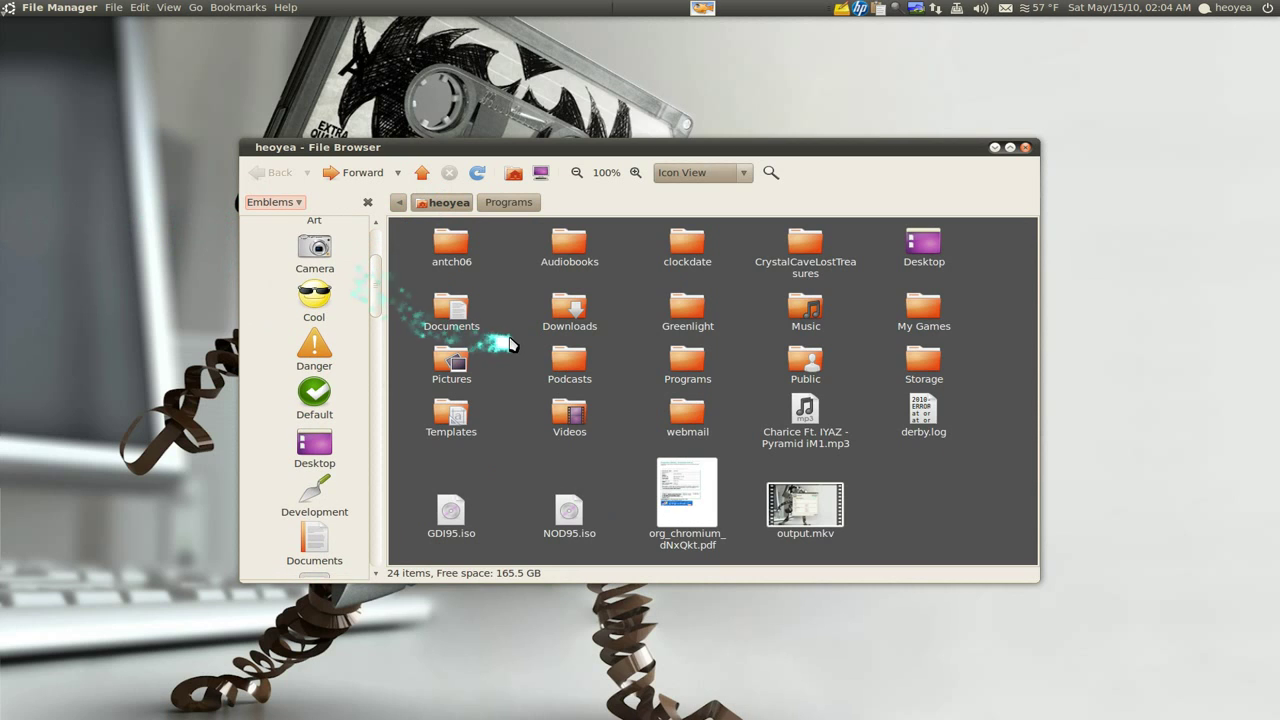
pyautogui.scroll(2, 622, 178)
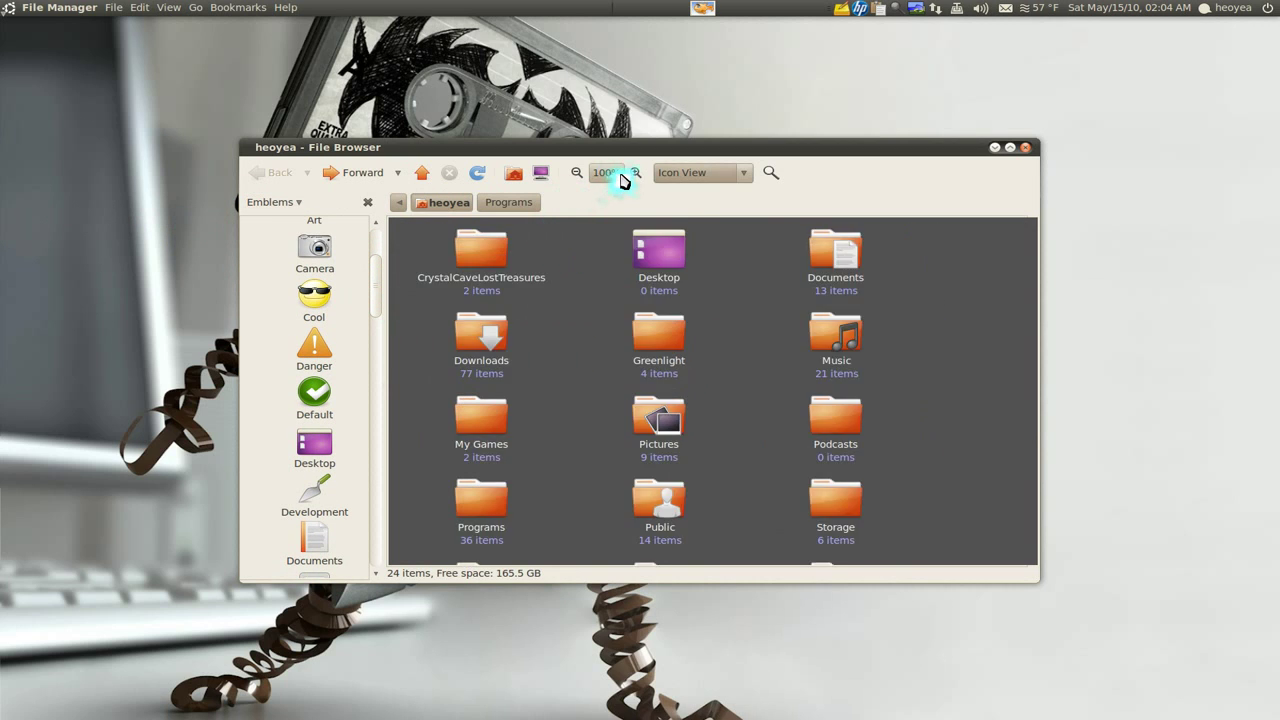
pyautogui.moveTo(1032, 300); pyautogui.dragTo(1023, 474)
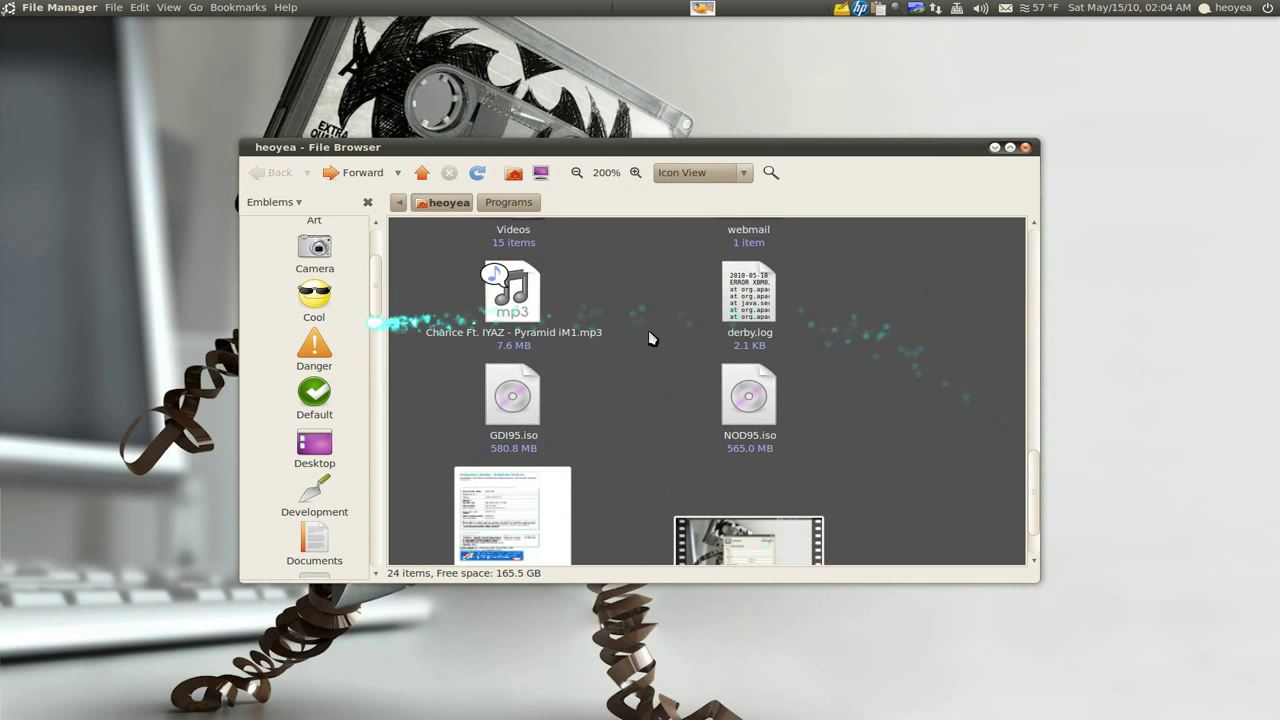
pyautogui.moveTo(305, 305); pyautogui.dragTo(765, 300)
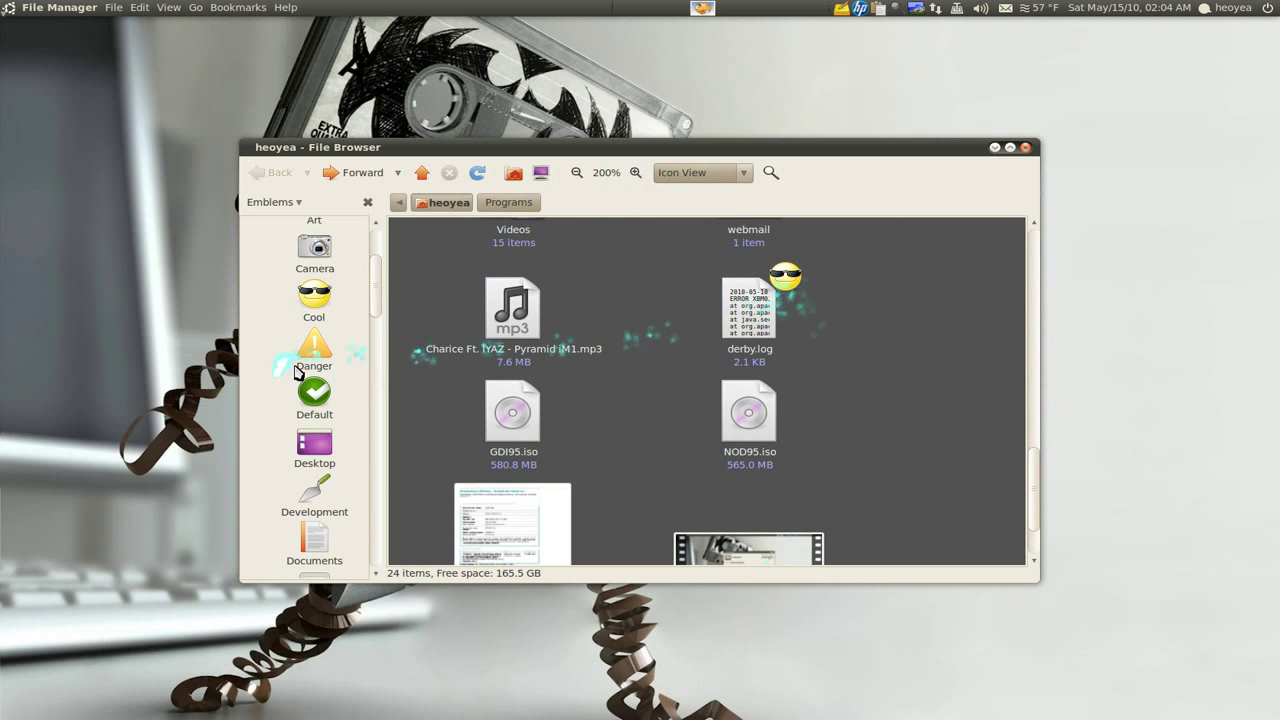
pyautogui.moveTo(316, 350); pyautogui.dragTo(752, 318)
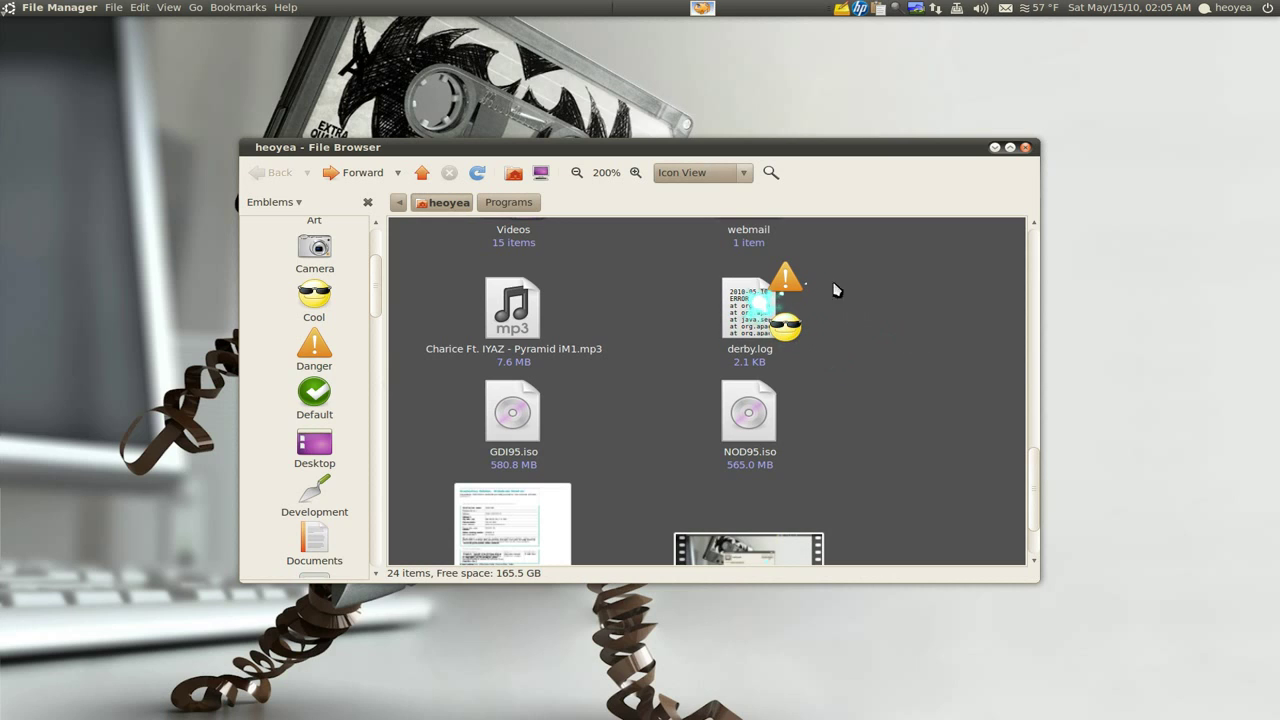
# Tick the Cool and Danger emblems in derby.log's Properties and close the dialog
pyautogui.rightClick(750, 314)
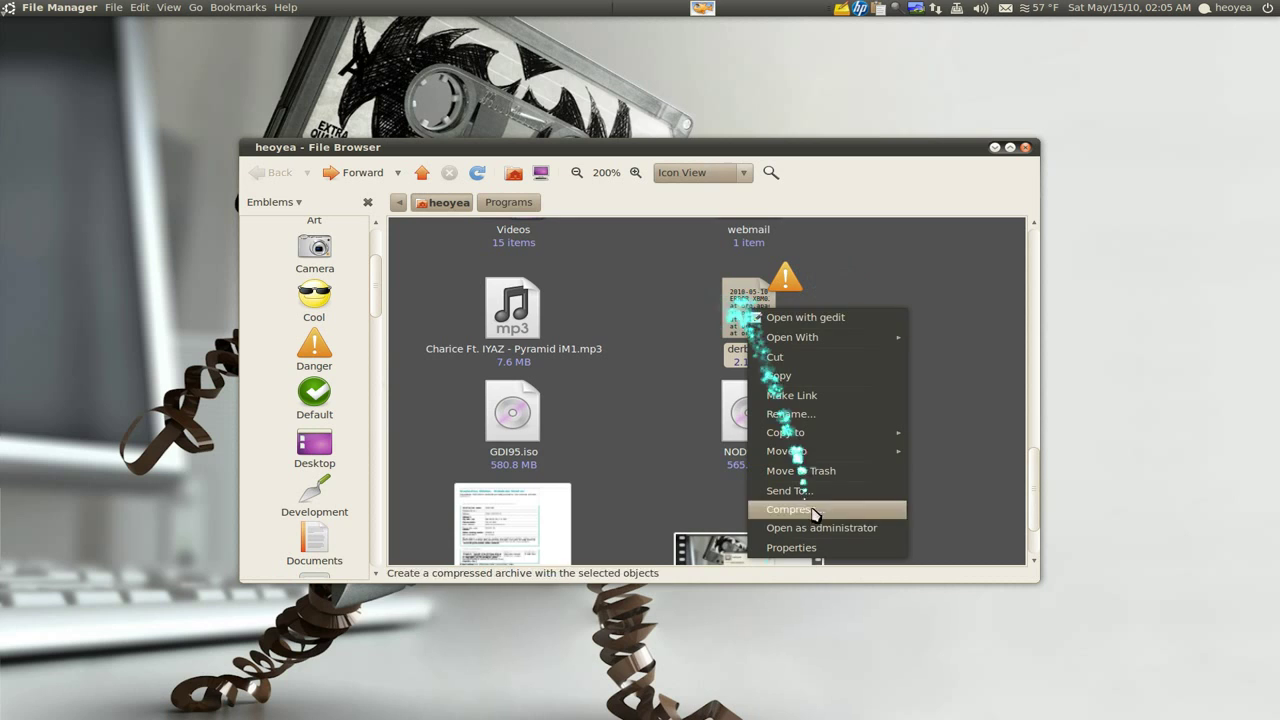
pyautogui.click(811, 550)
pyautogui.click(549, 230)
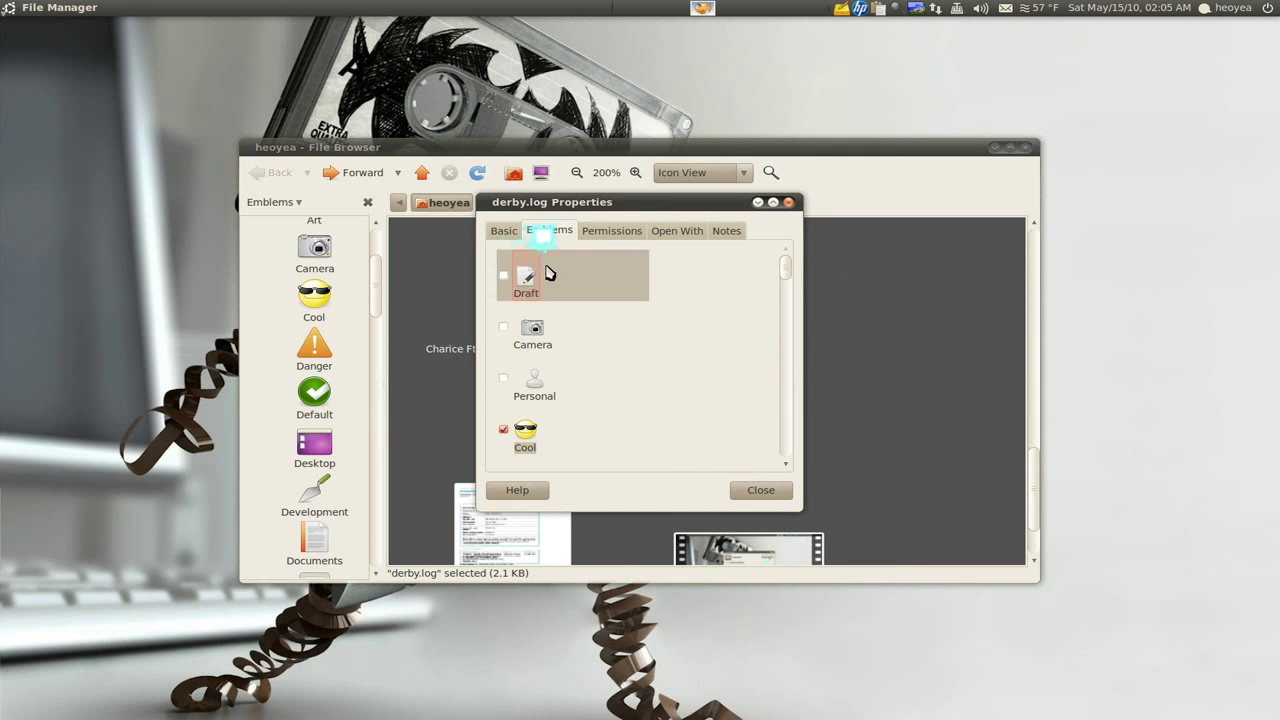
pyautogui.click(517, 424)
pyautogui.scroll(-4, 649, 409)
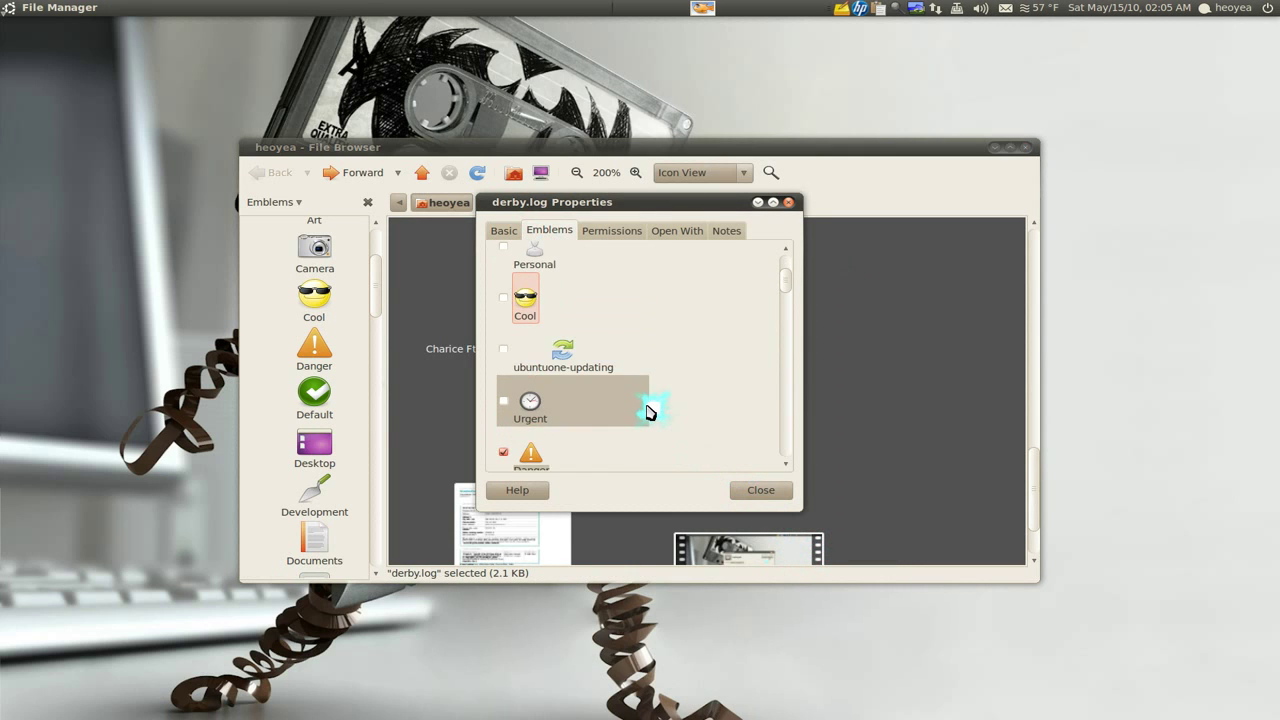
pyautogui.click(530, 408)
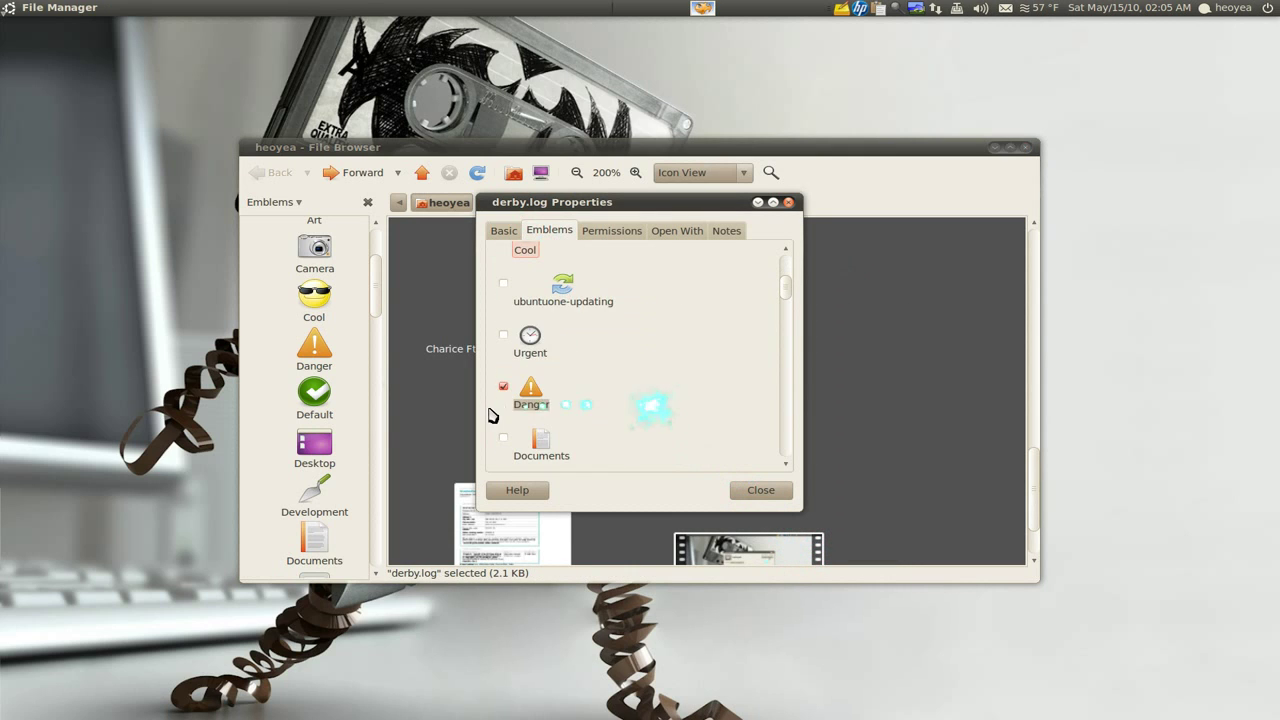
pyautogui.click(762, 489)
pyautogui.click(884, 371)
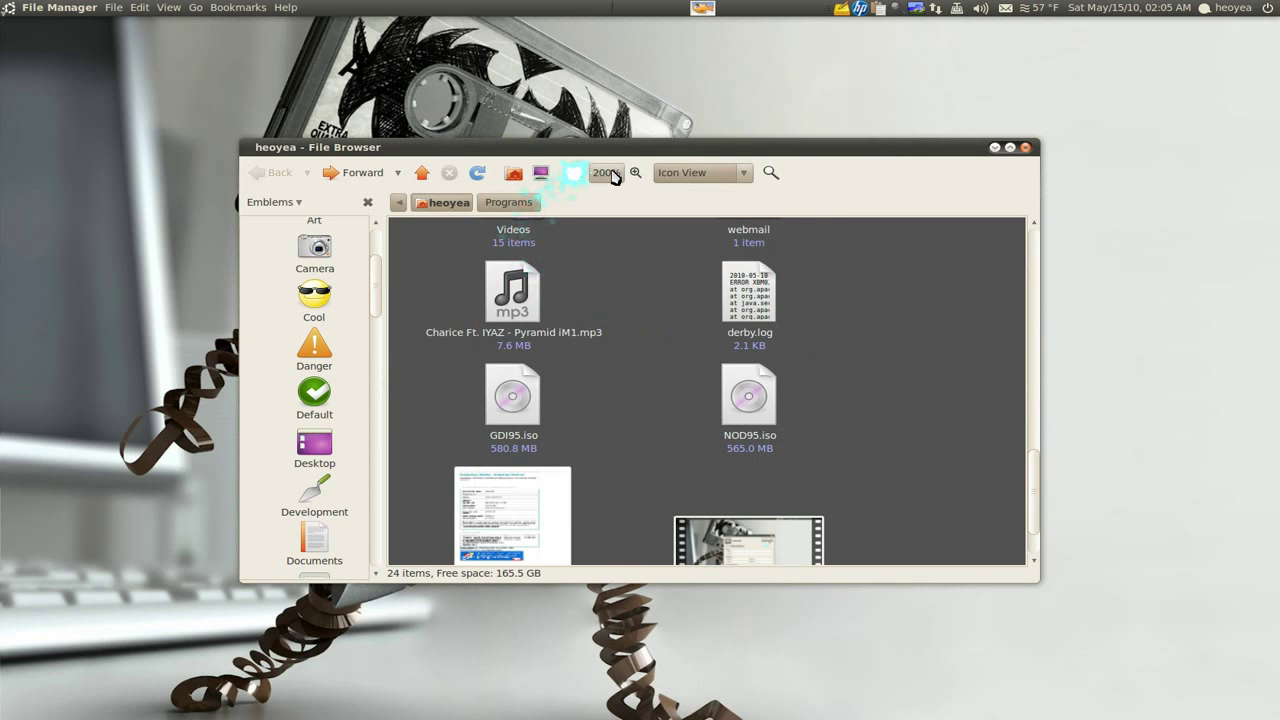
# Bring the icon view zoom back to 100%
pyautogui.scroll(1, 614, 176)
pyautogui.scroll(-2, 614, 176)
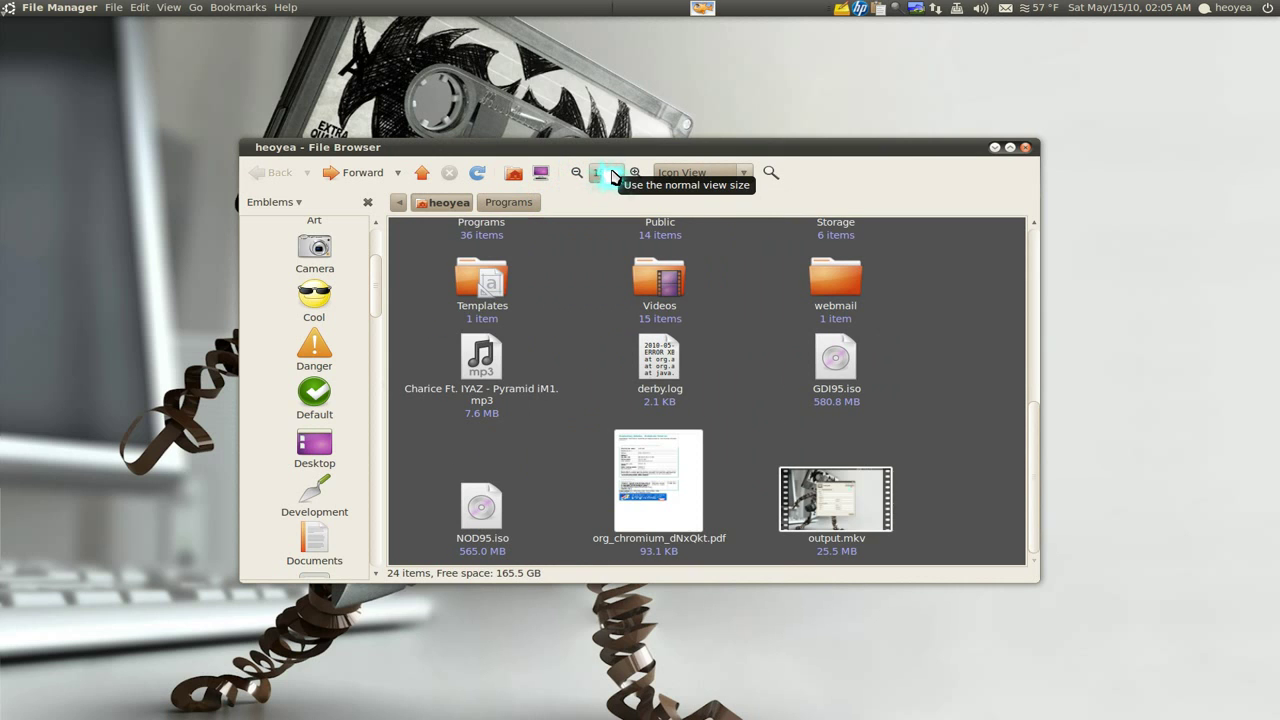
pyautogui.scroll(-2, 608, 178)
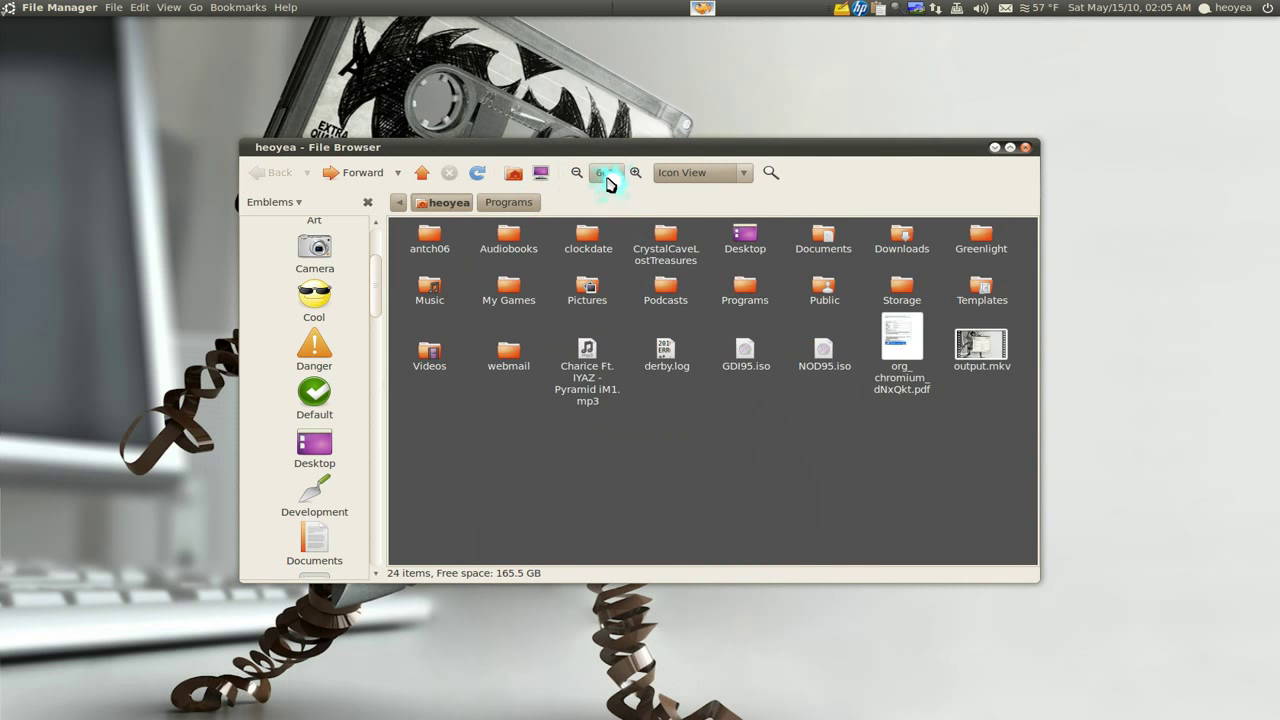
pyautogui.scroll(1, 608, 178)
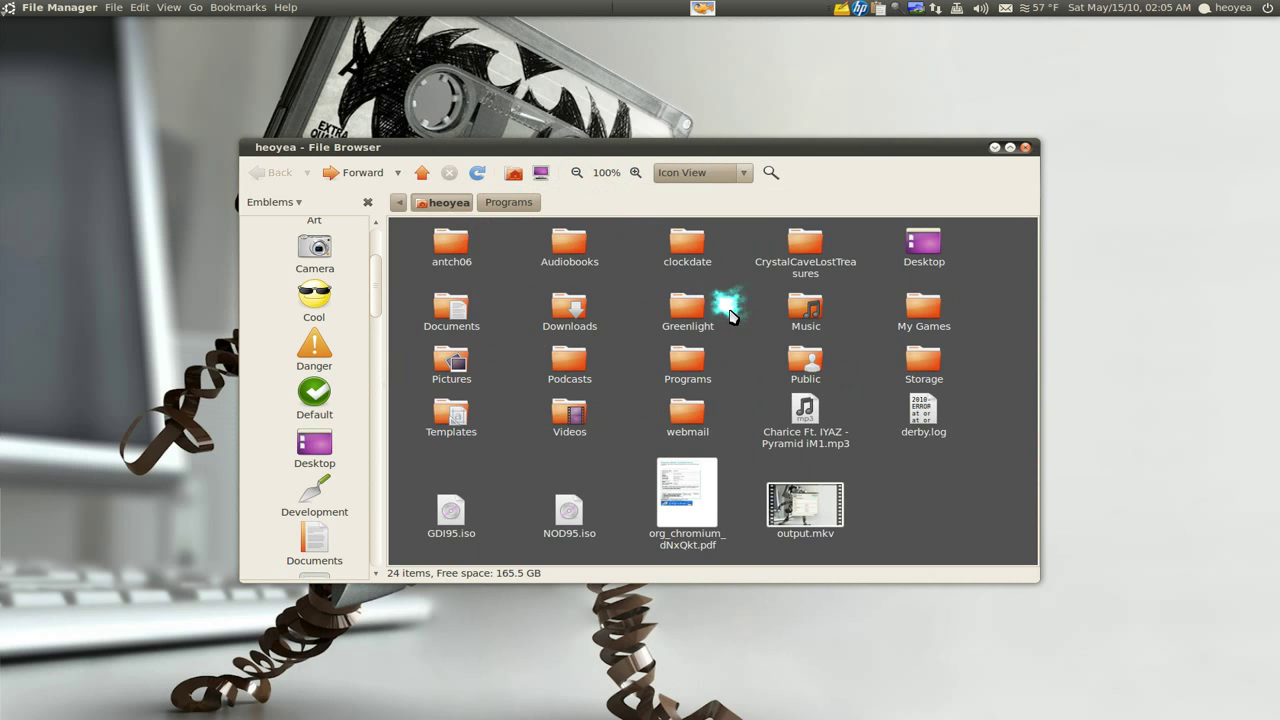
# Hide the emblems side pane and split the window with View > Extra Pane
pyautogui.click(367, 202)
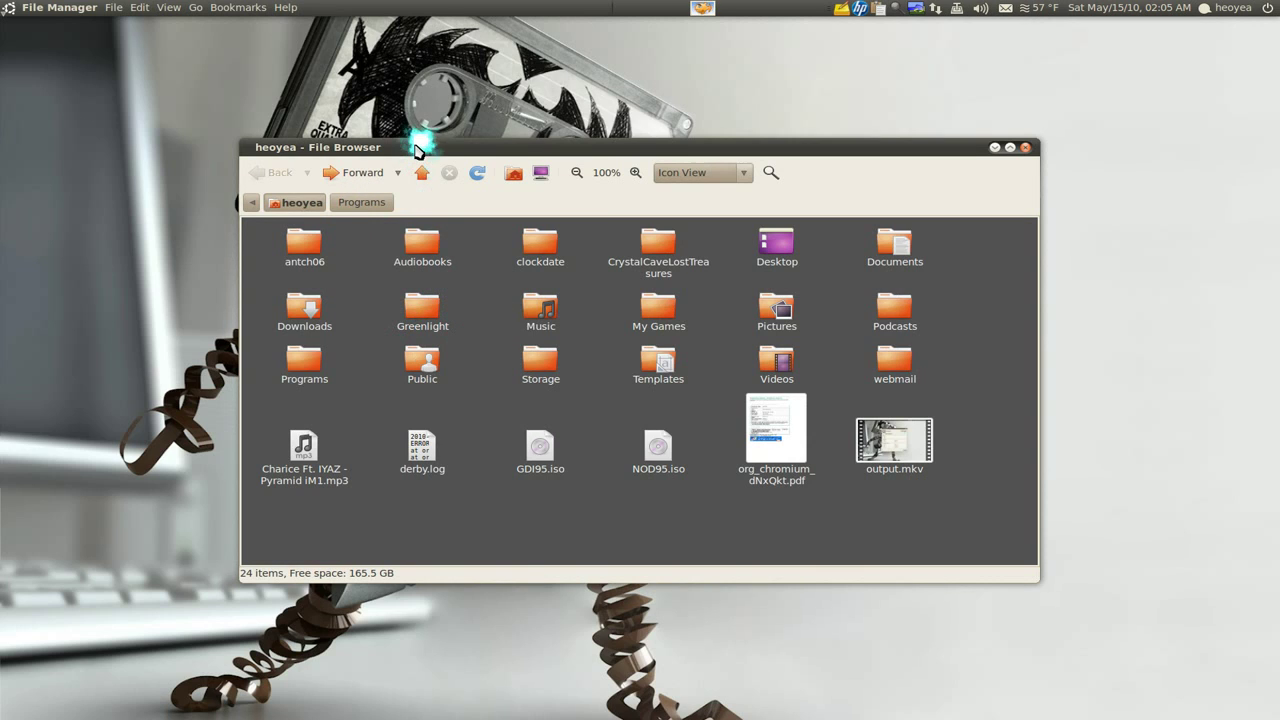
pyautogui.click(139, 7)
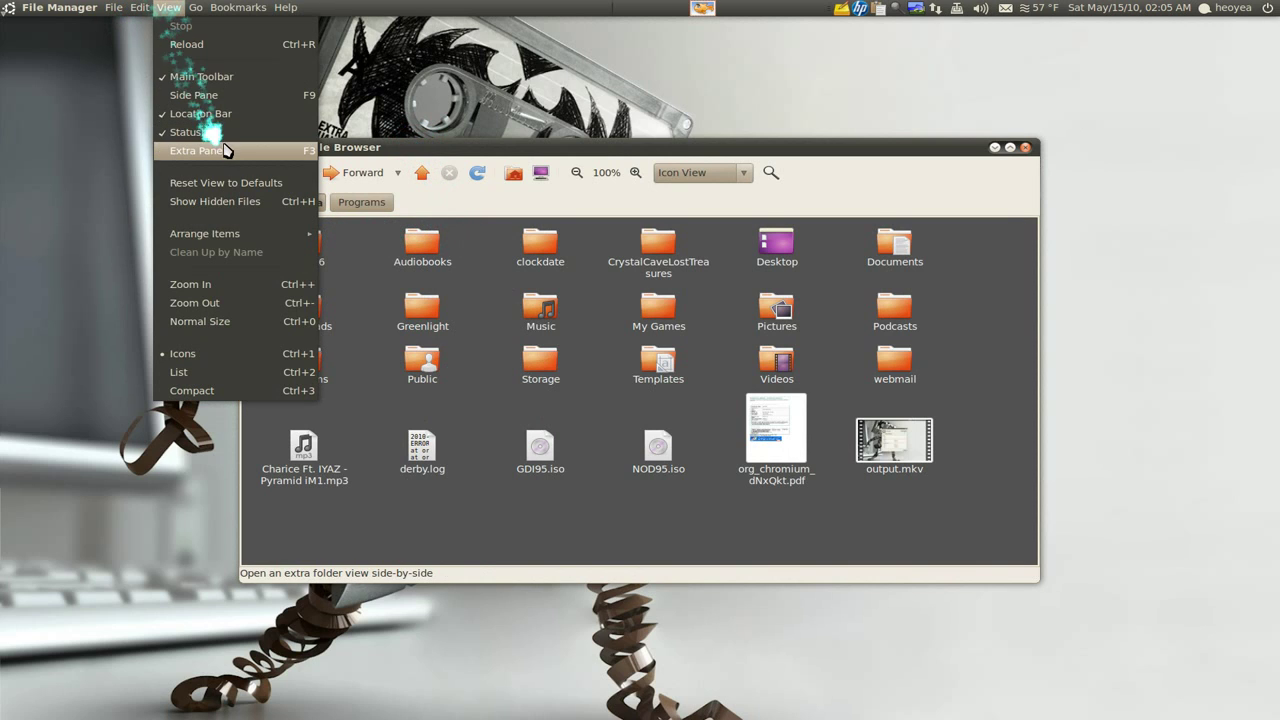
pyautogui.click(296, 155)
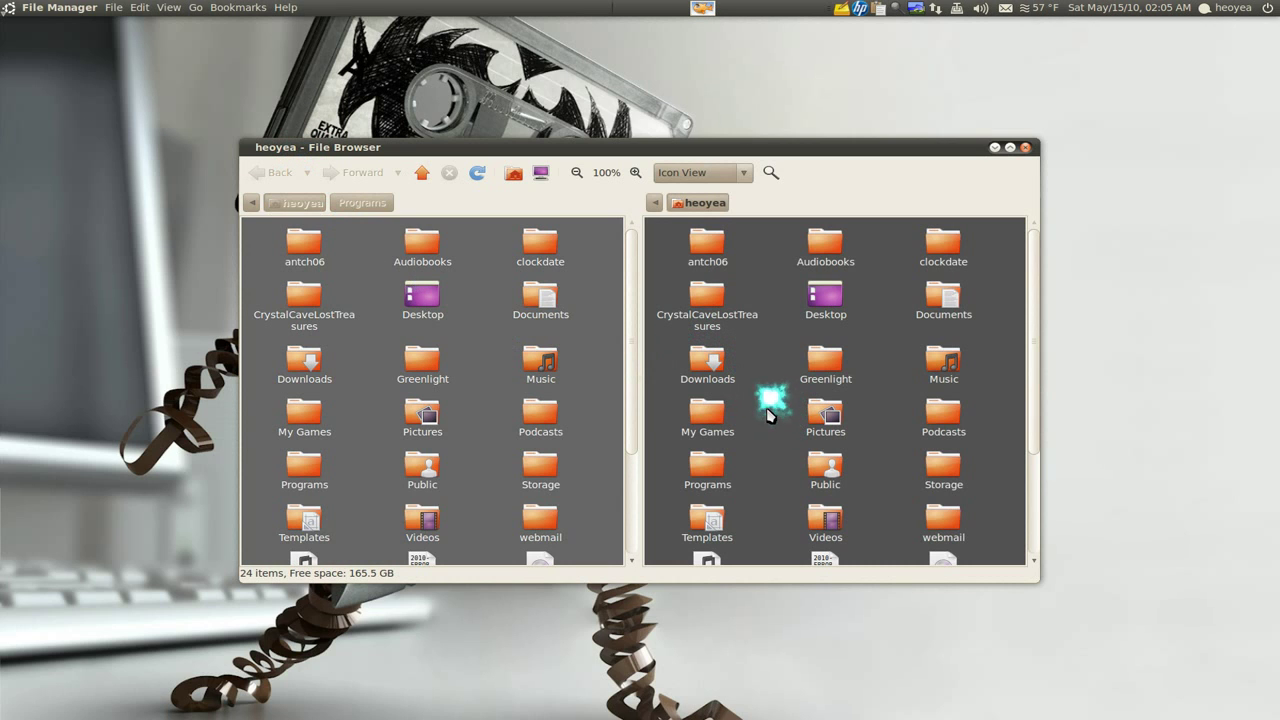
# Browse Pictures in the right pane and Music in the left, return home, then close the extra pane
pyautogui.doubleClick(815, 420)
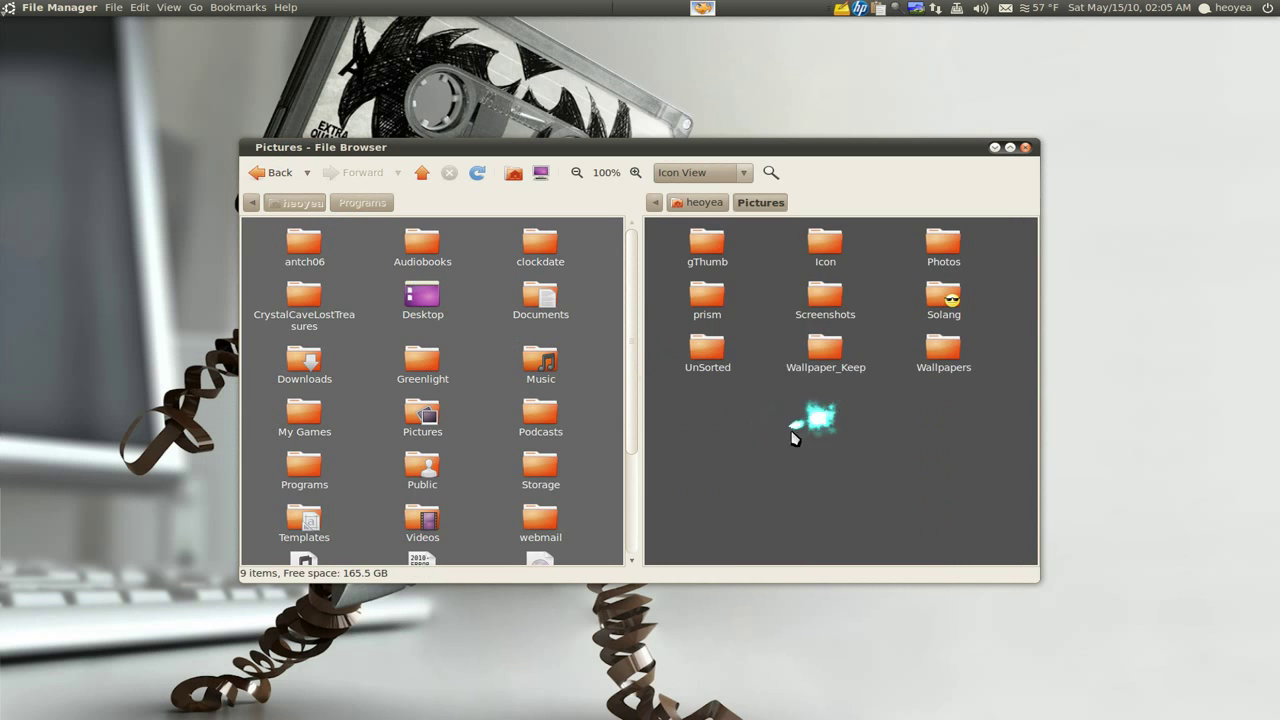
pyautogui.click(463, 384)
pyautogui.doubleClick(537, 363)
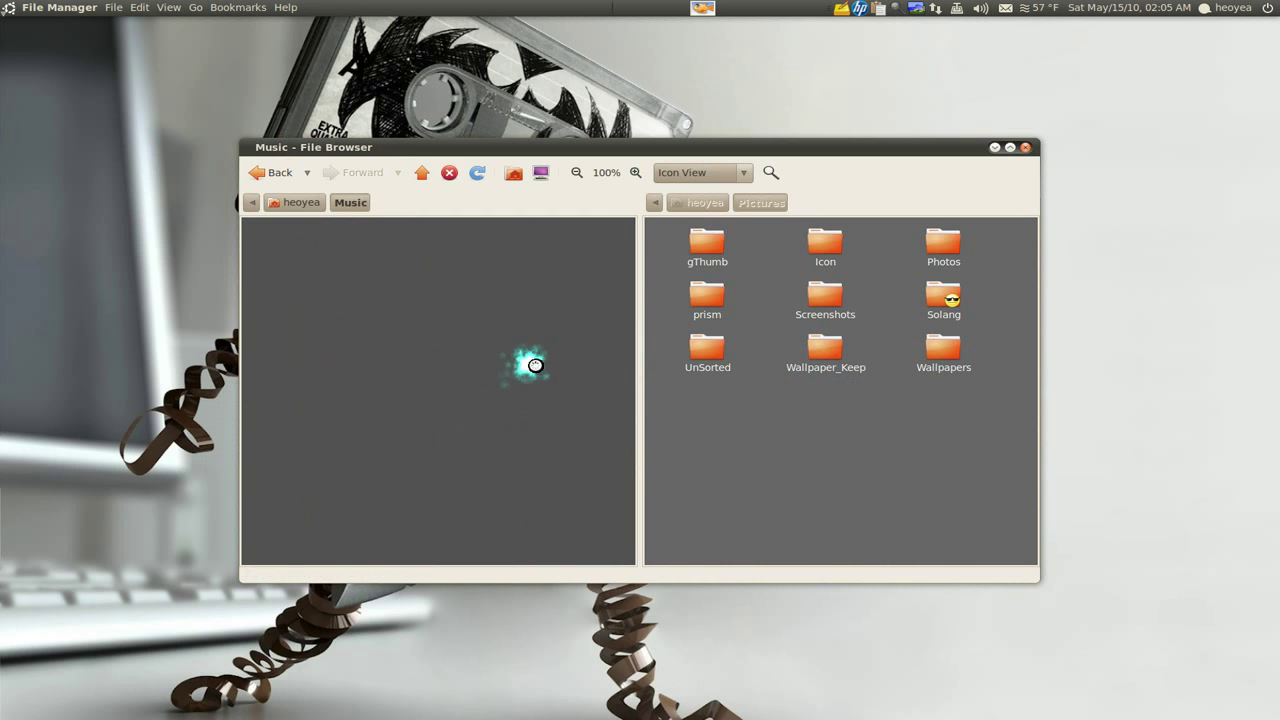
pyautogui.click(256, 178)
pyautogui.click(788, 446)
pyautogui.press('F3')
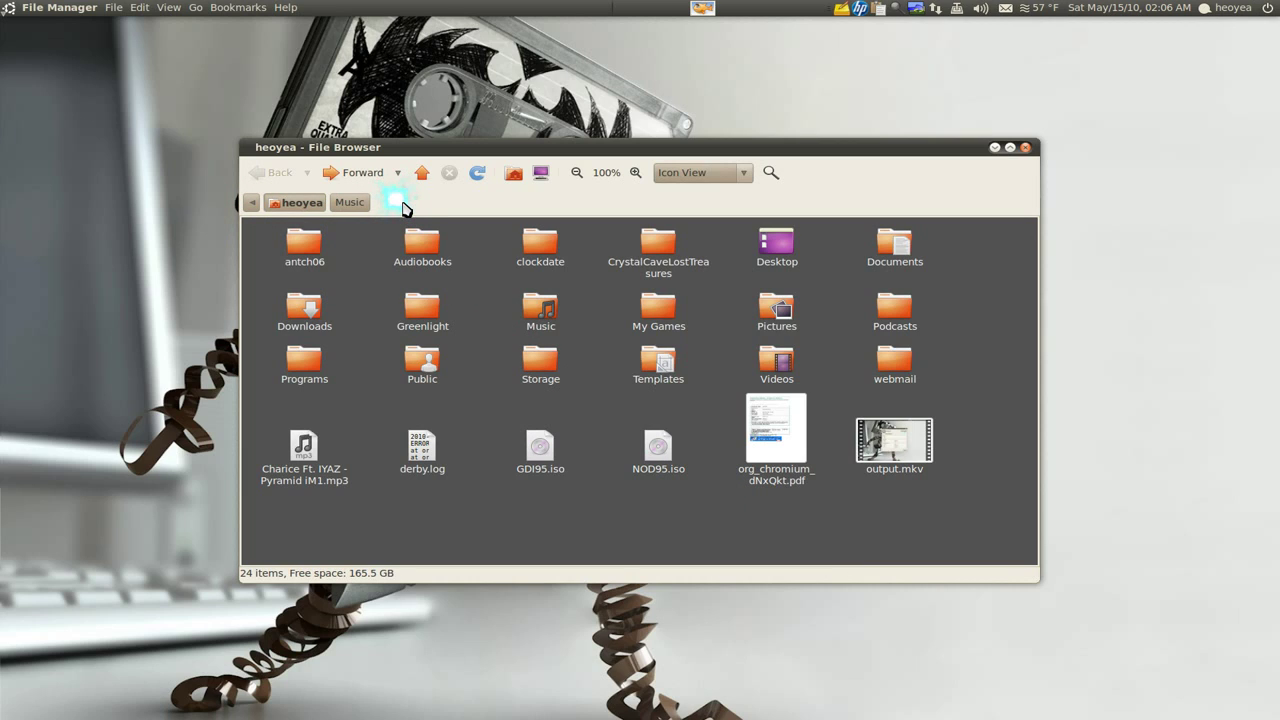
pyautogui.hotkey('ctrl', 'l')
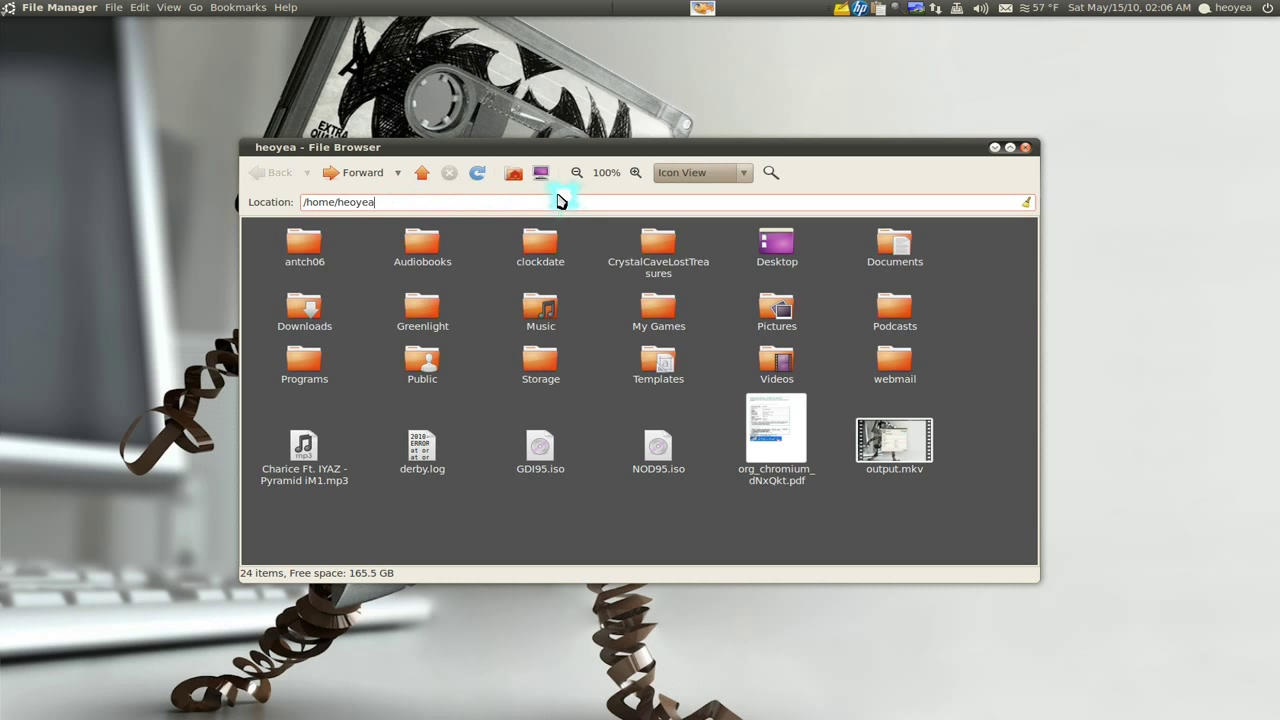
pyautogui.press('Escape')
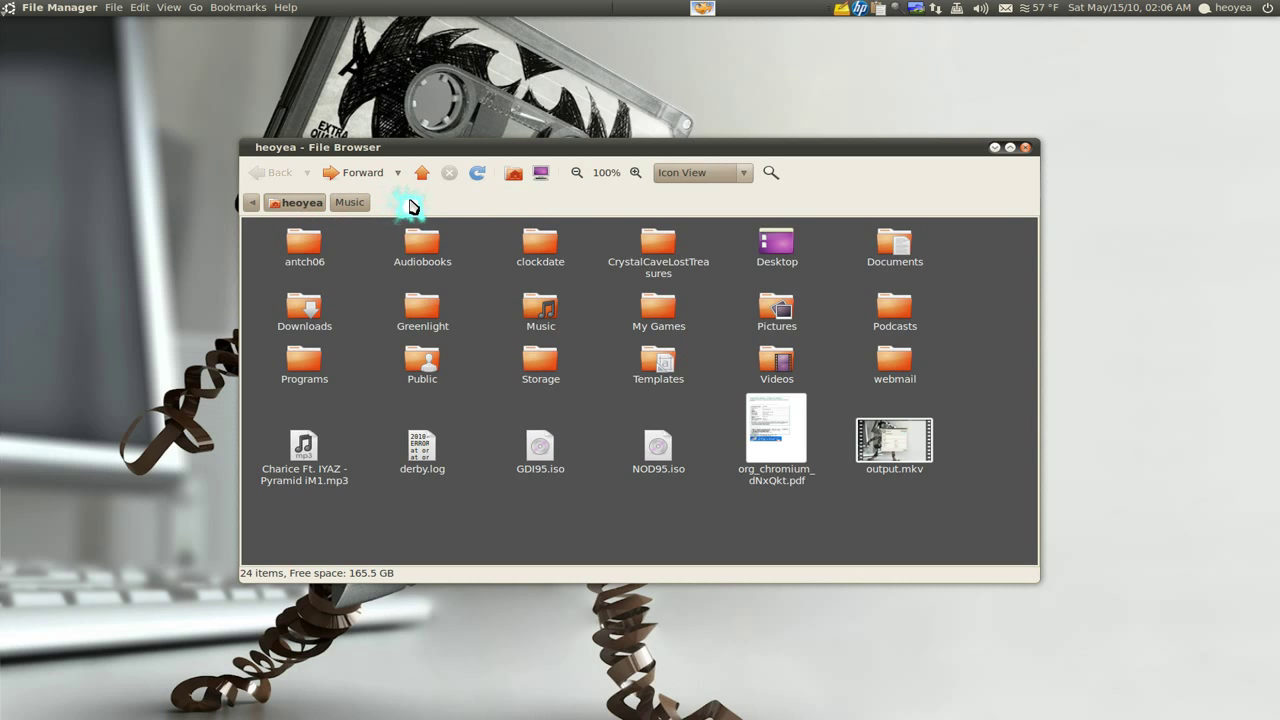
pyautogui.write('/')
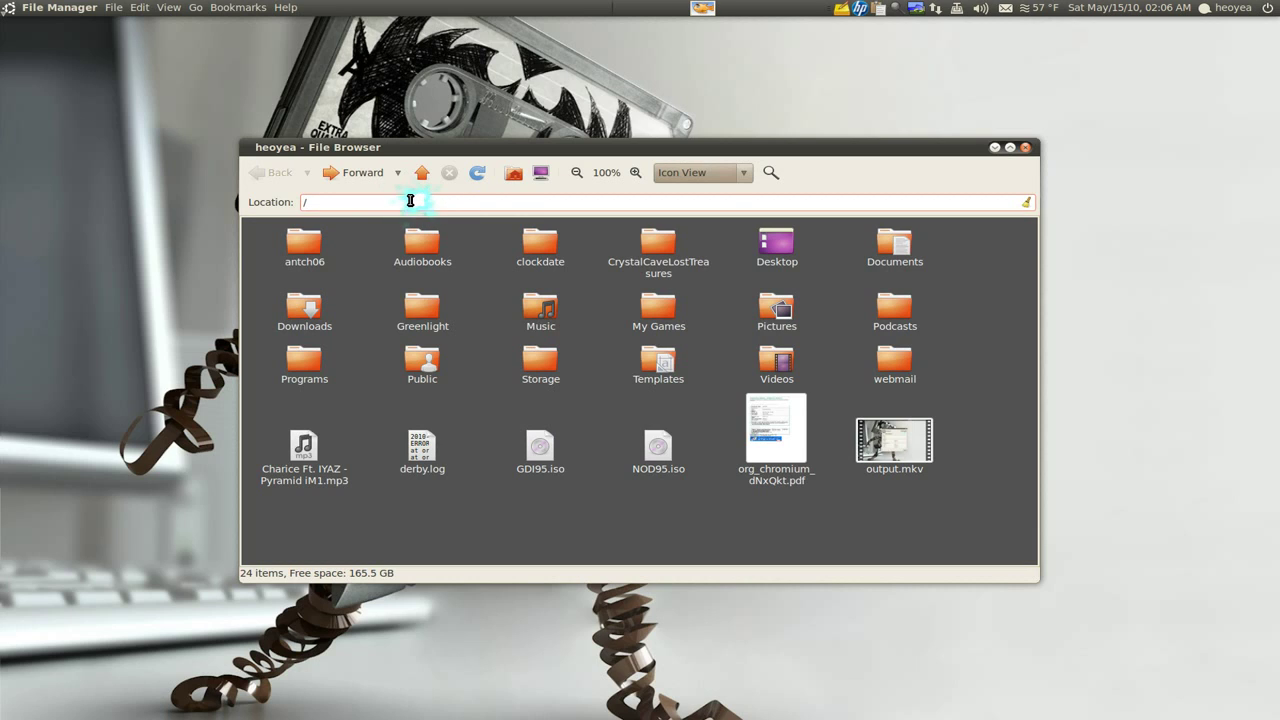
pyautogui.press('Escape')
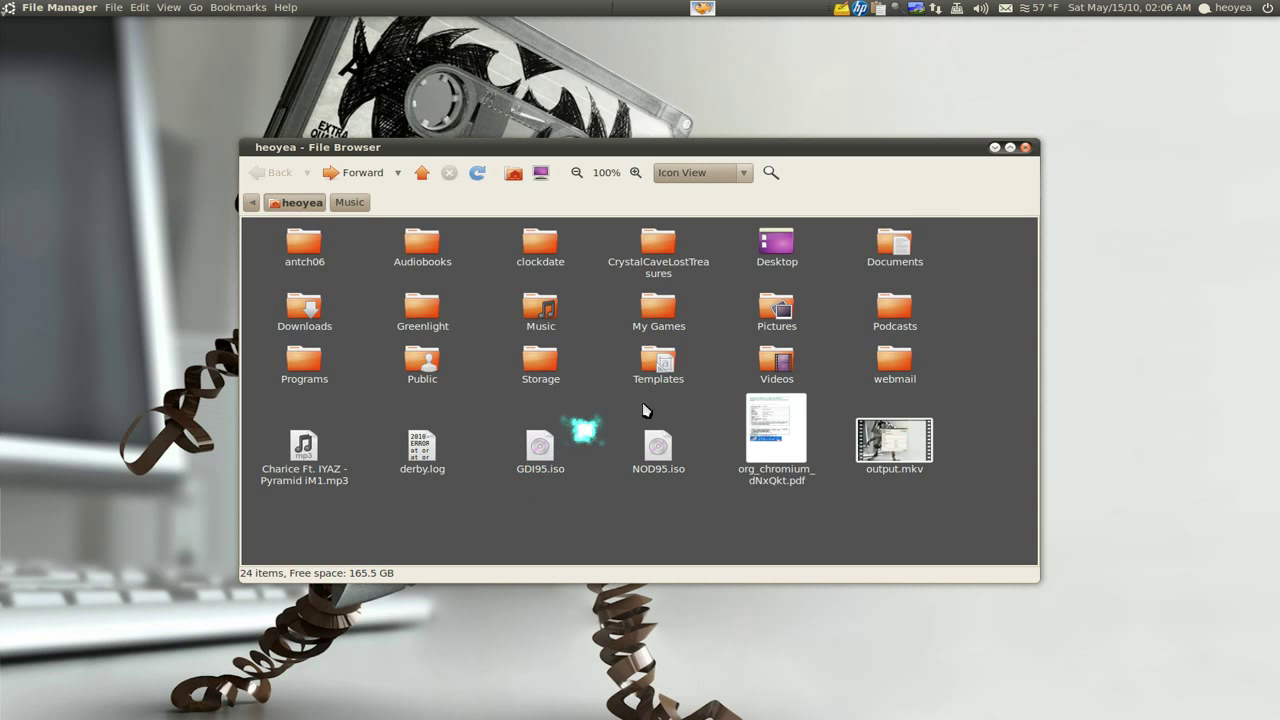
# Minimize the file browser and inspect the desktop's Create Document submenu without choosing anything
pyautogui.click(994, 148)
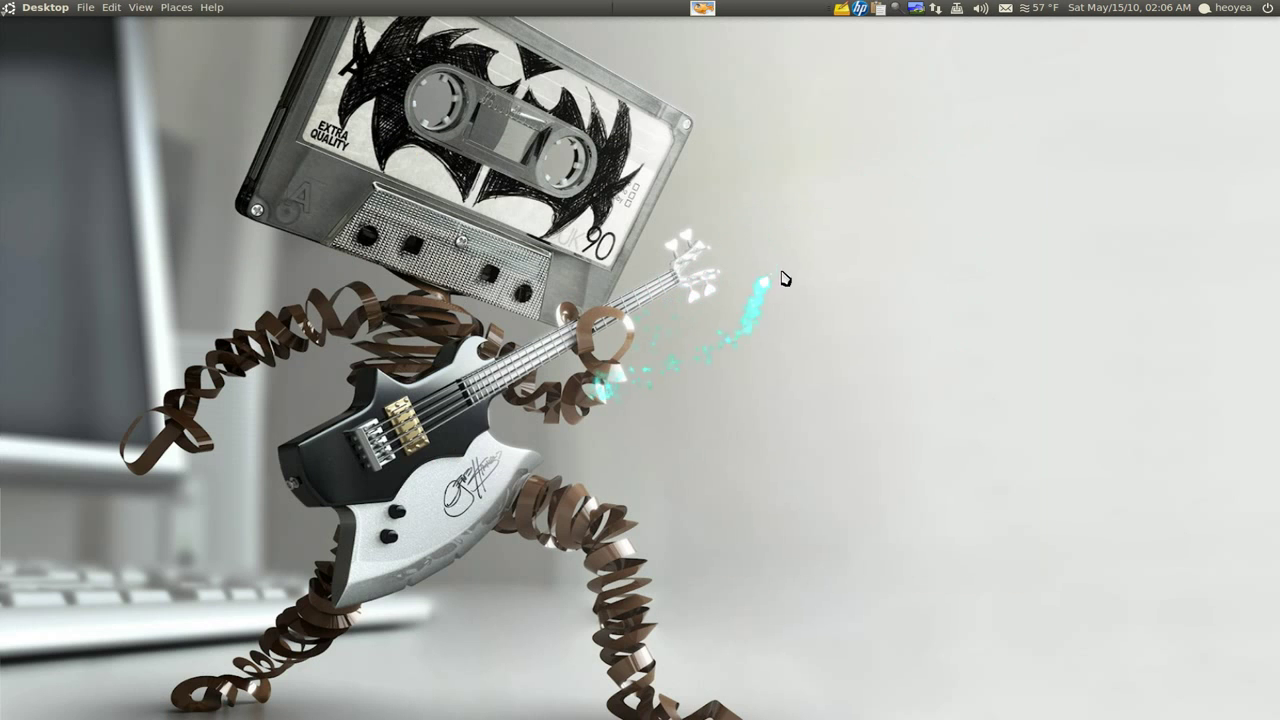
pyautogui.rightClick(785, 172)
pyautogui.moveTo(793, 214)
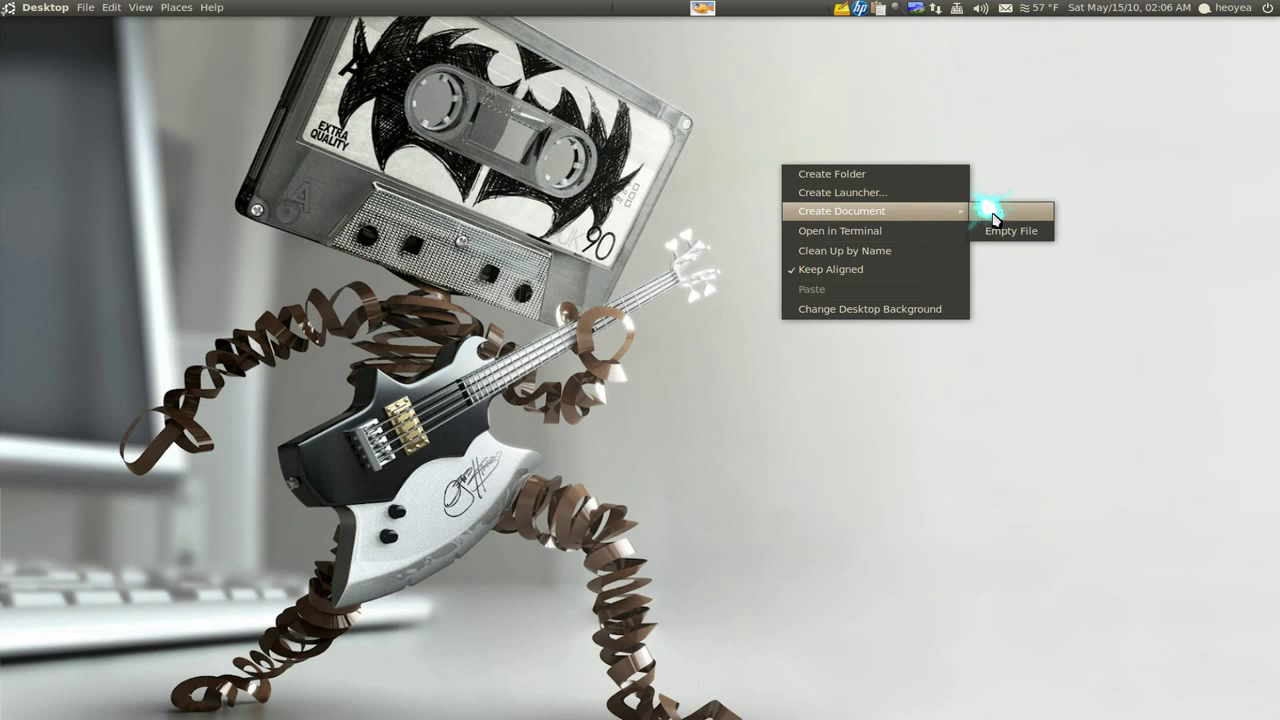
pyautogui.click(981, 190)
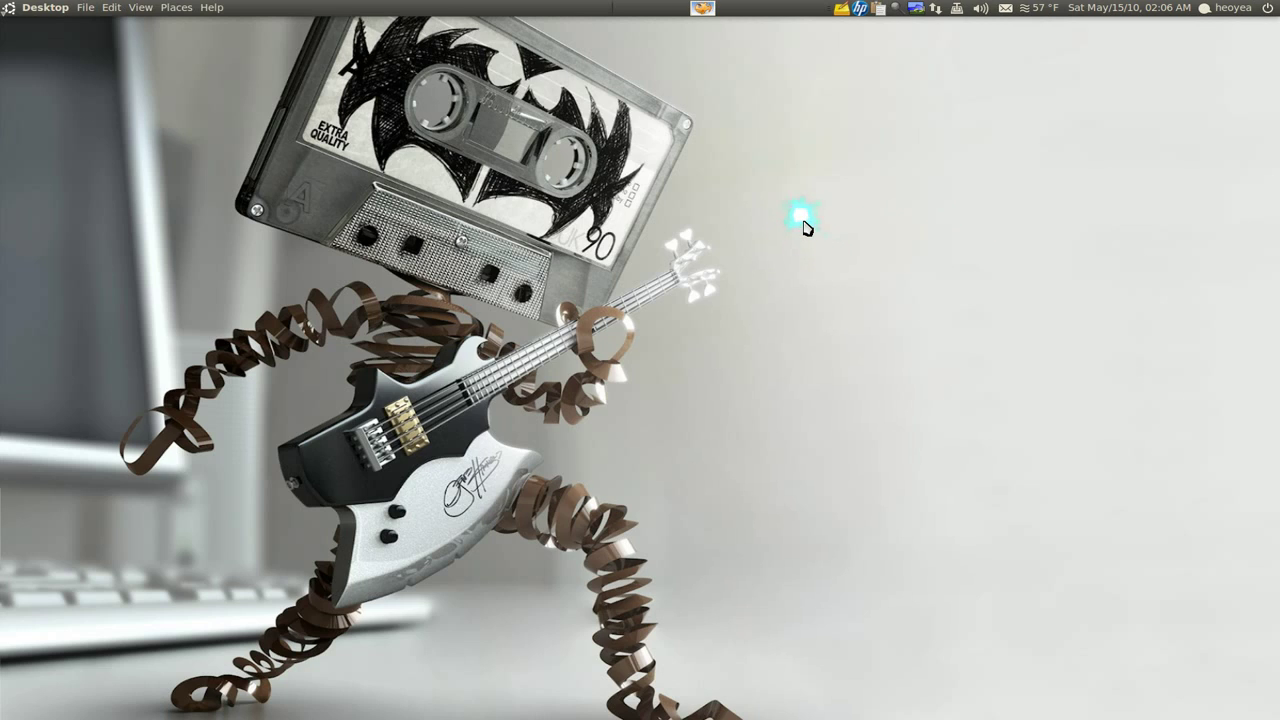
pyautogui.hotkey('ctrl', 'space')
# Launch AbiWord through Kupfer with 'ab', type the heading 'Book Report', and select it
pyautogui.write('ab')
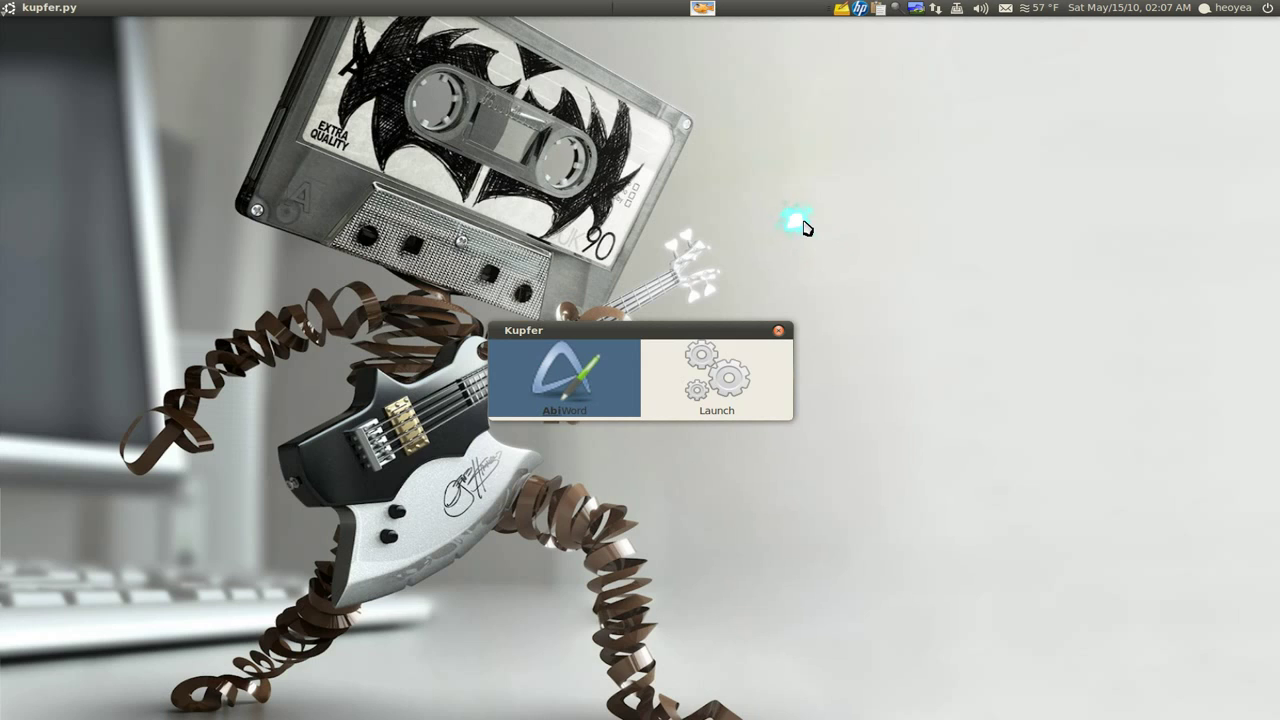
pyautogui.press('Return')
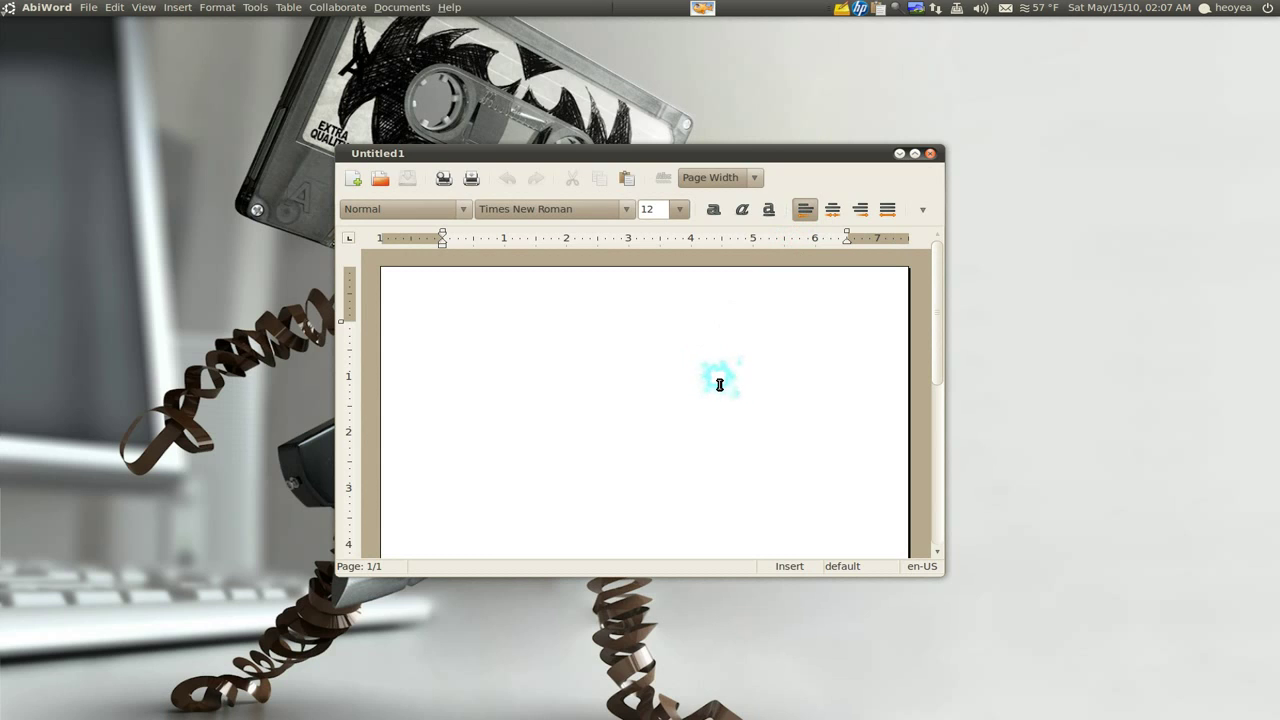
pyautogui.write('Book Report')
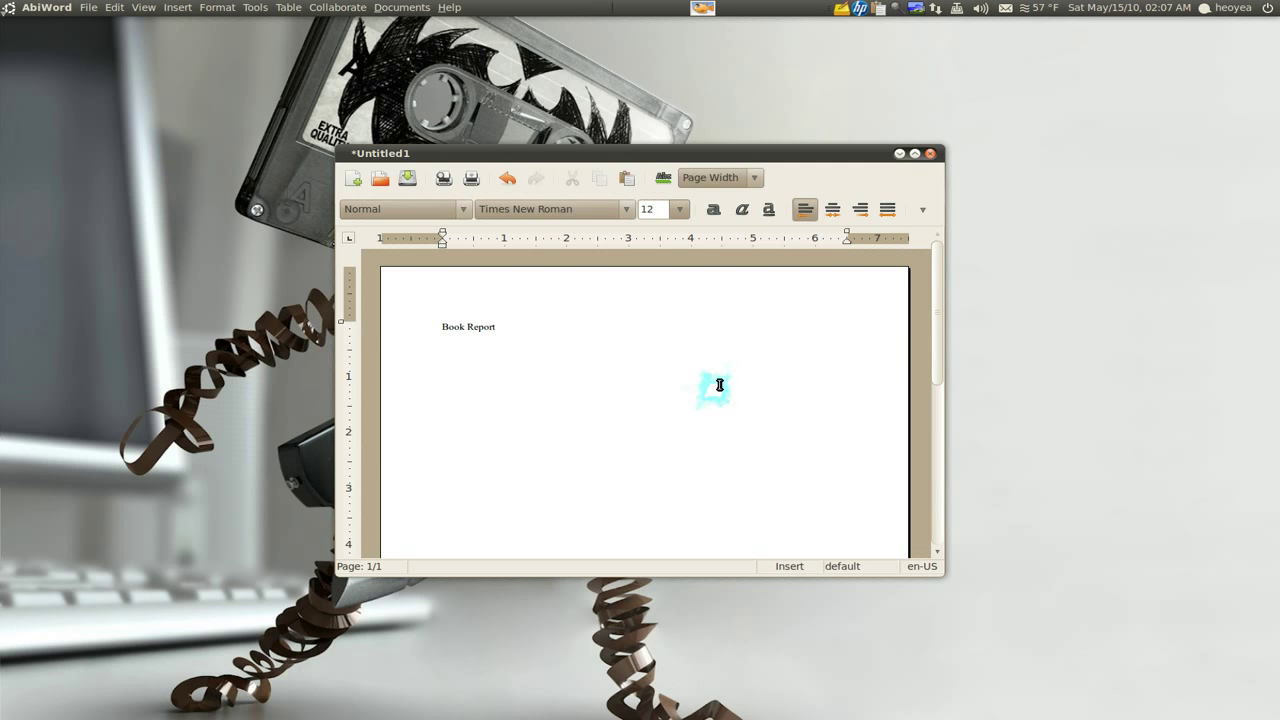
pyautogui.hotkey('ctrl', 'a')
# Set the heading to 48 pt and insert a right-aligned blank line above it
pyautogui.click(679, 209)
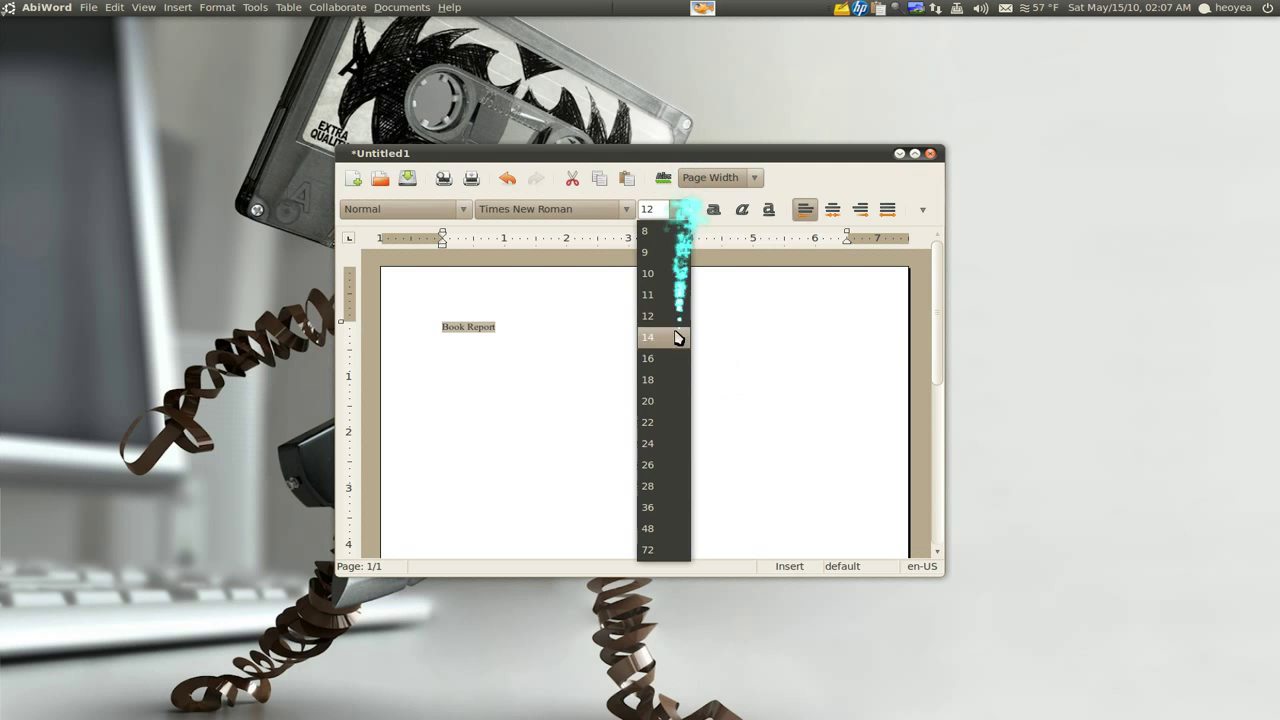
pyautogui.click(677, 358)
pyautogui.click(679, 212)
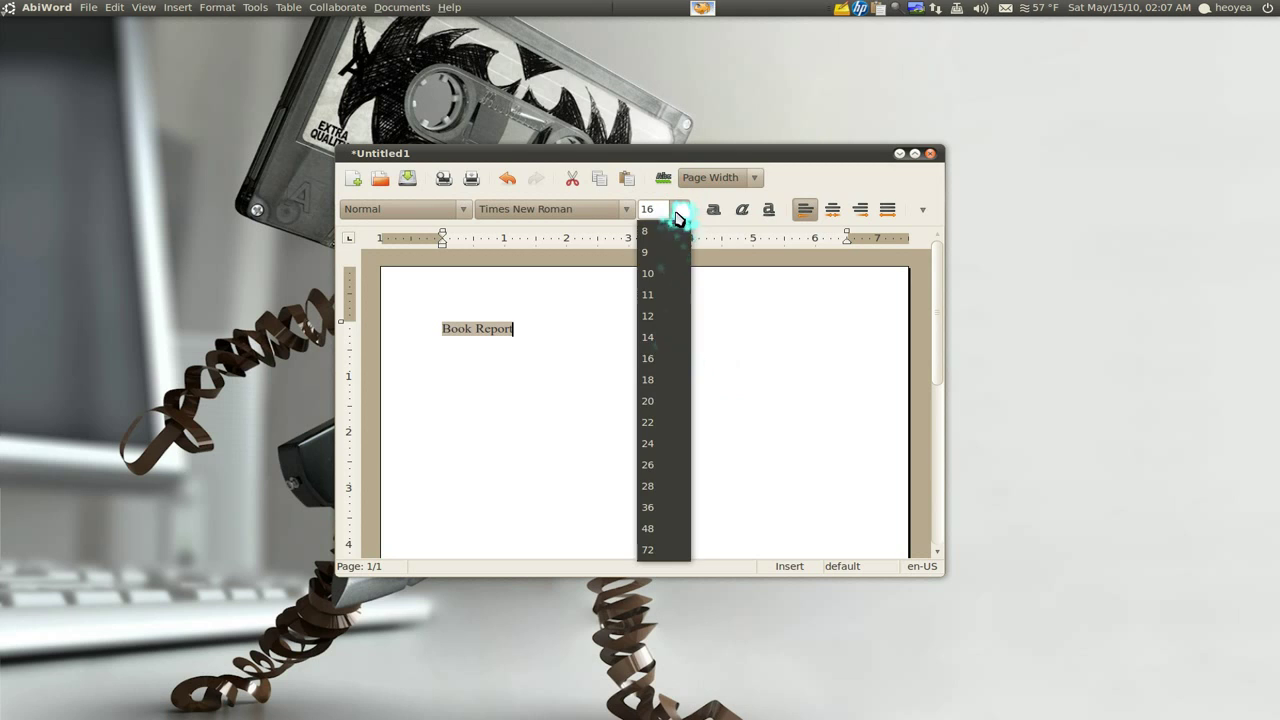
pyautogui.click(660, 528)
pyautogui.click(705, 410)
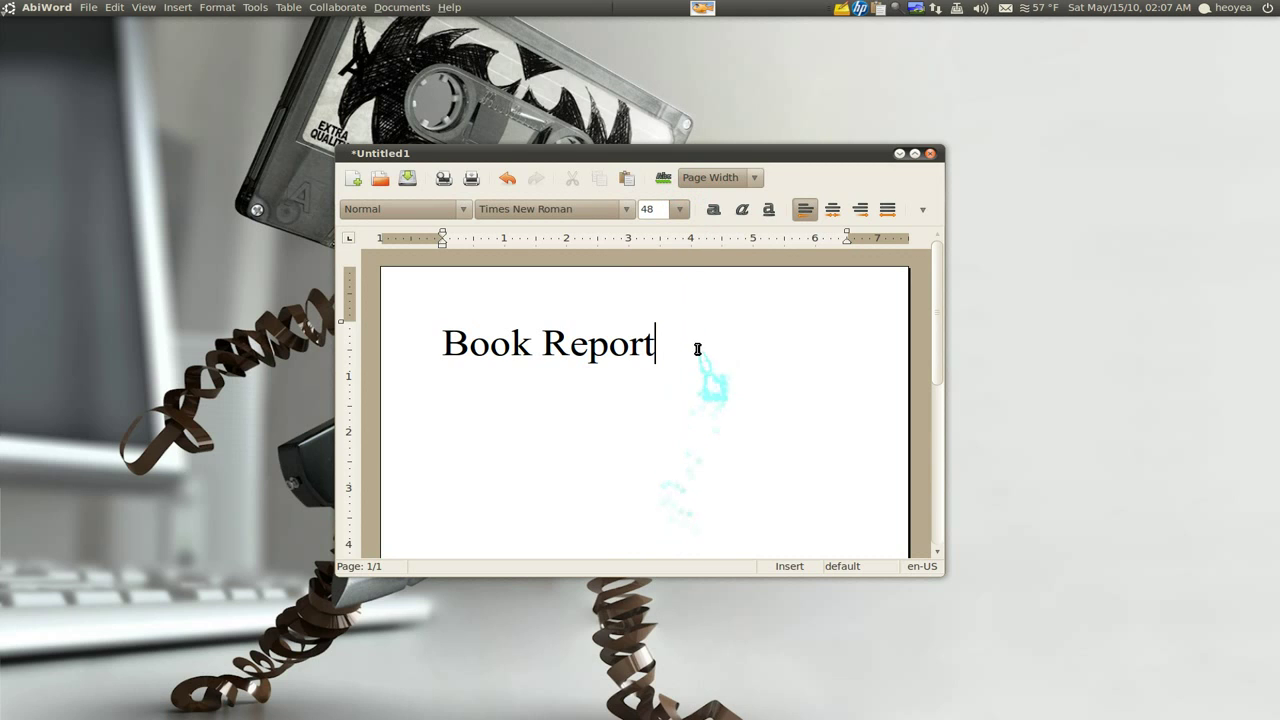
pyautogui.click(445, 345)
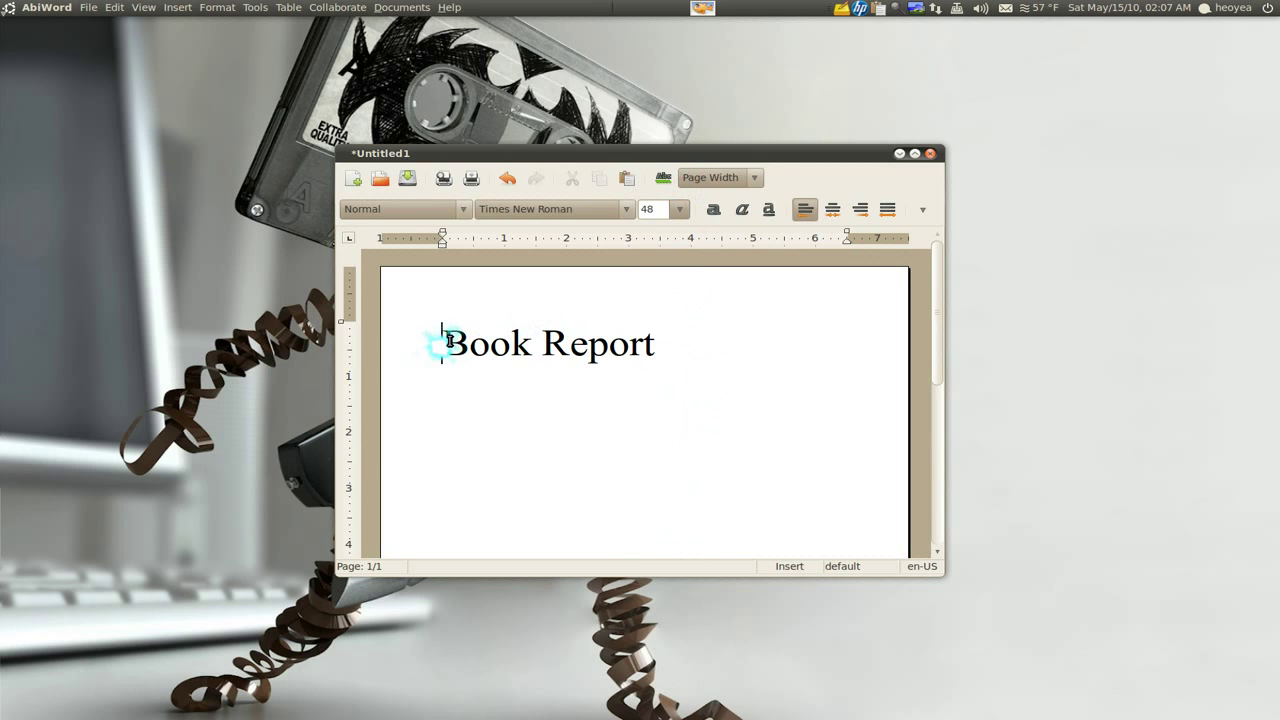
pyautogui.press('Return')
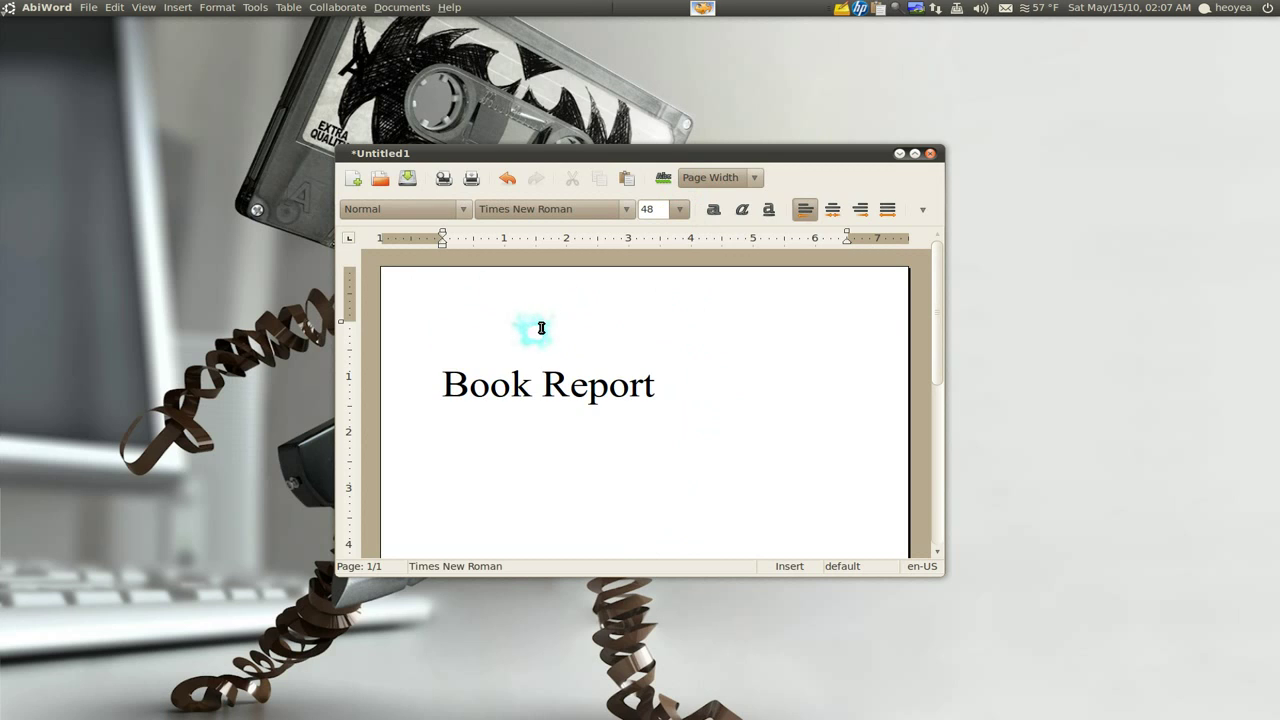
pyautogui.click(860, 210)
# Type the author's name and 'CLass #2' as right-aligned lines above the Book Report heading
pyautogui.write('got')
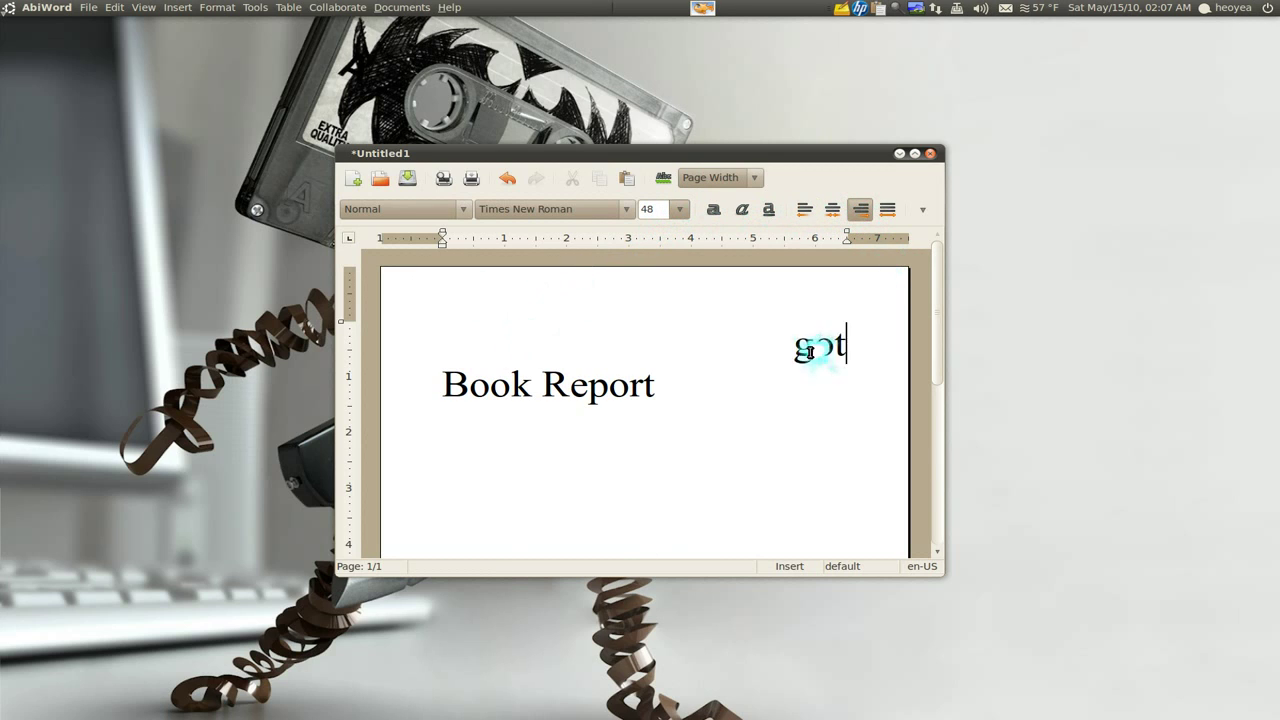
pyautogui.write('bleu')
pyautogui.press('Return')
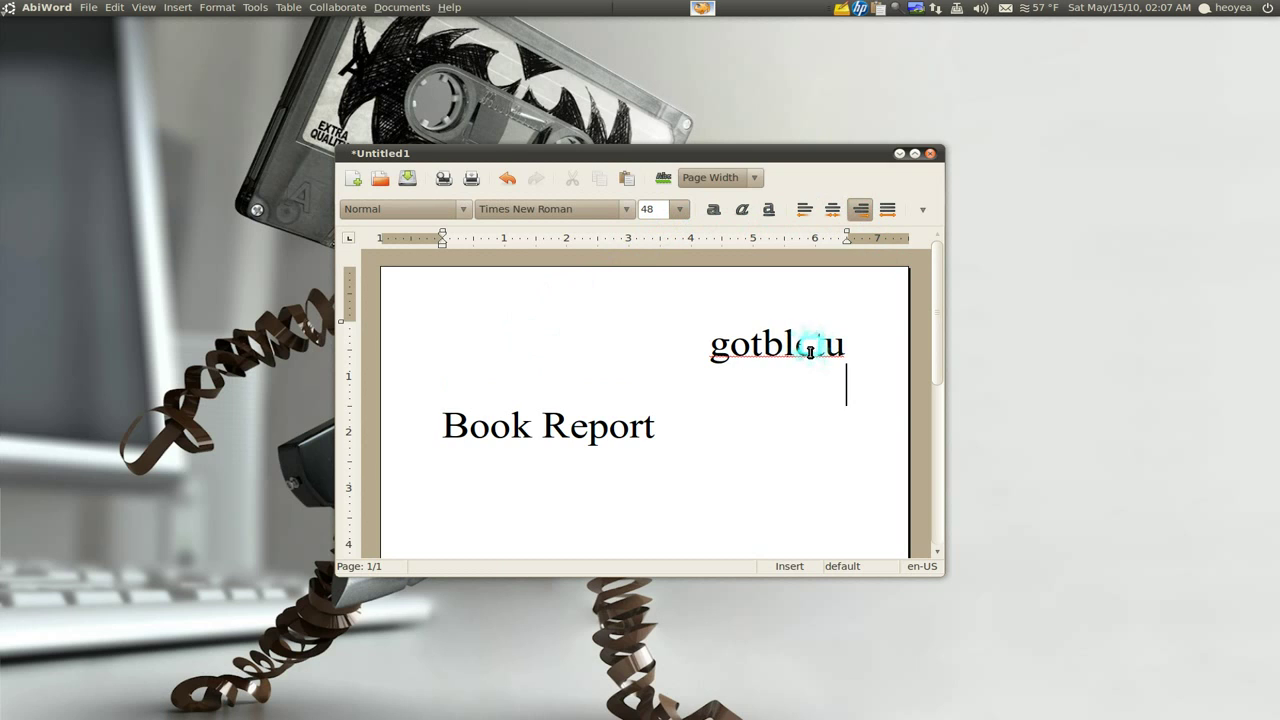
pyautogui.write('CLass ')
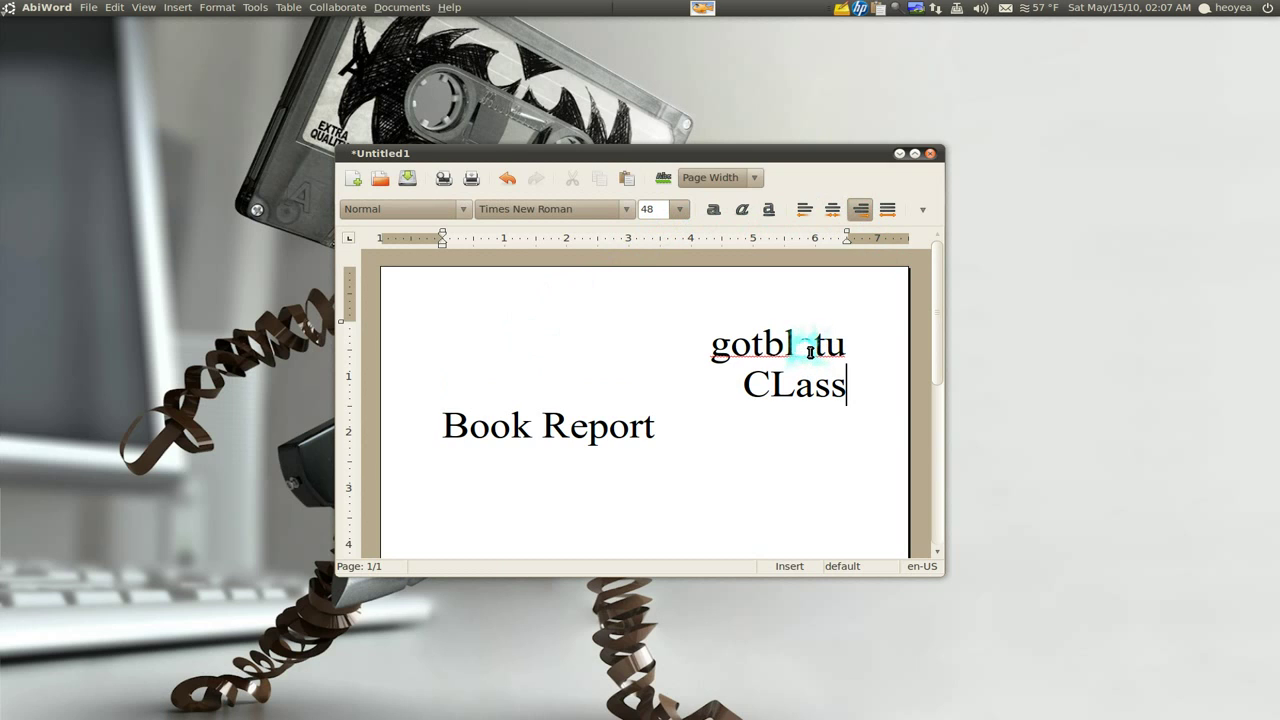
pyautogui.write('#2')
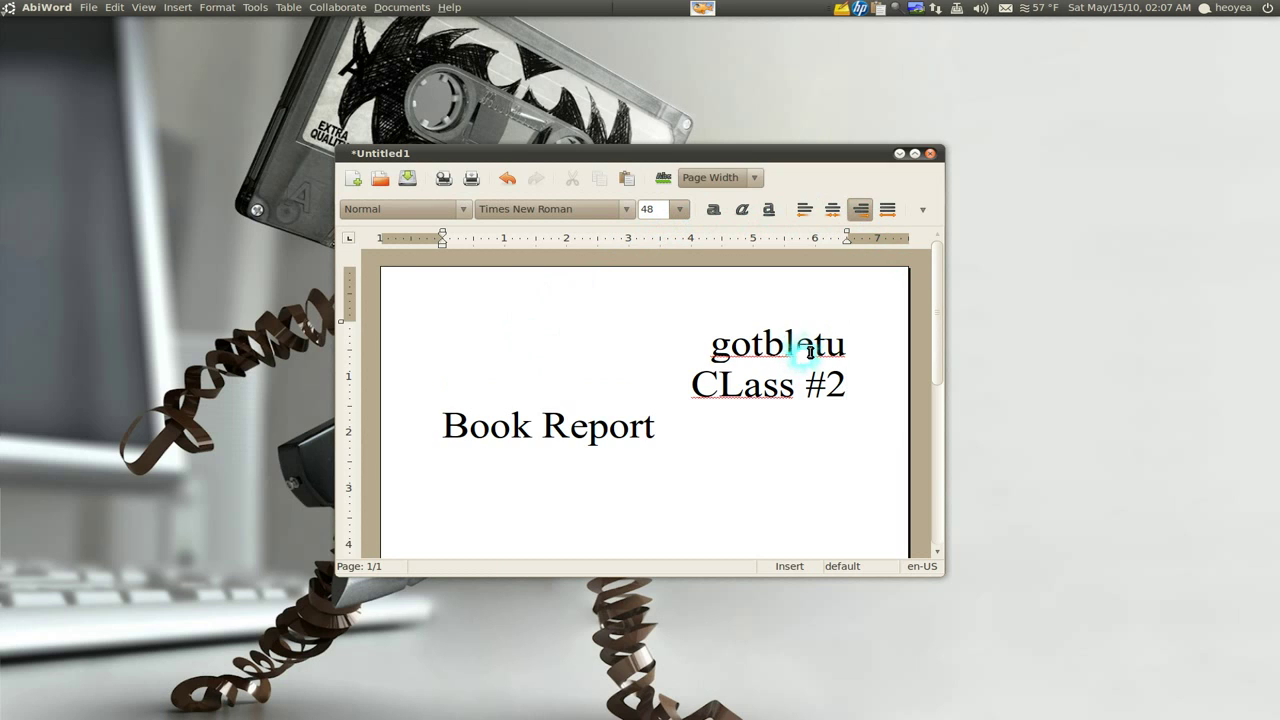
pyautogui.press('Return')
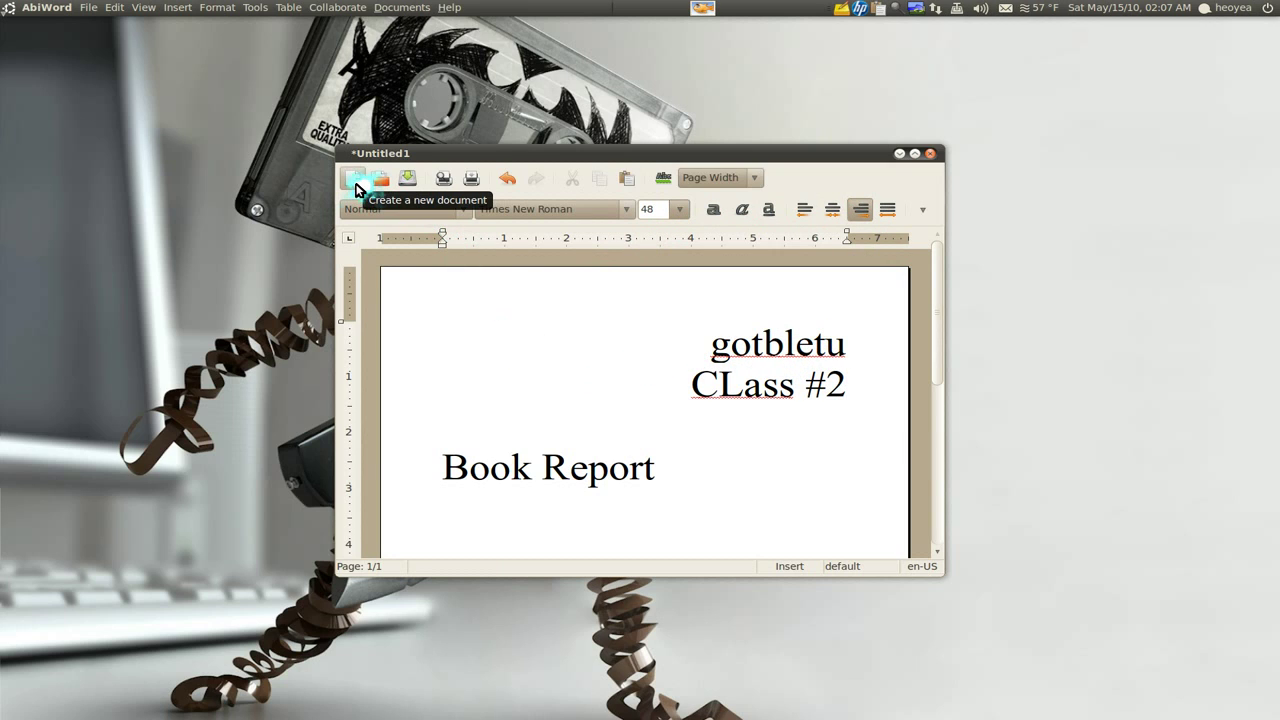
# Save the document as bookreport.abw on the Desktop, then close the AbiWord window
pyautogui.click(408, 178)
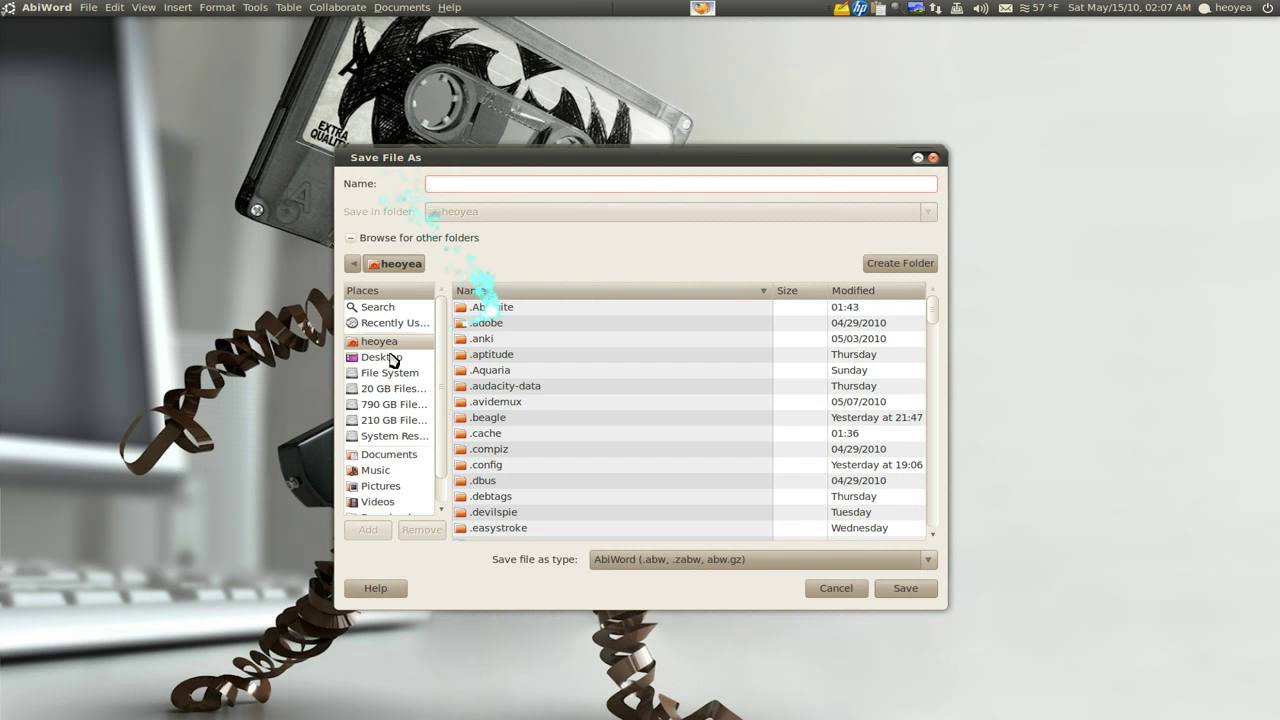
pyautogui.click(366, 360)
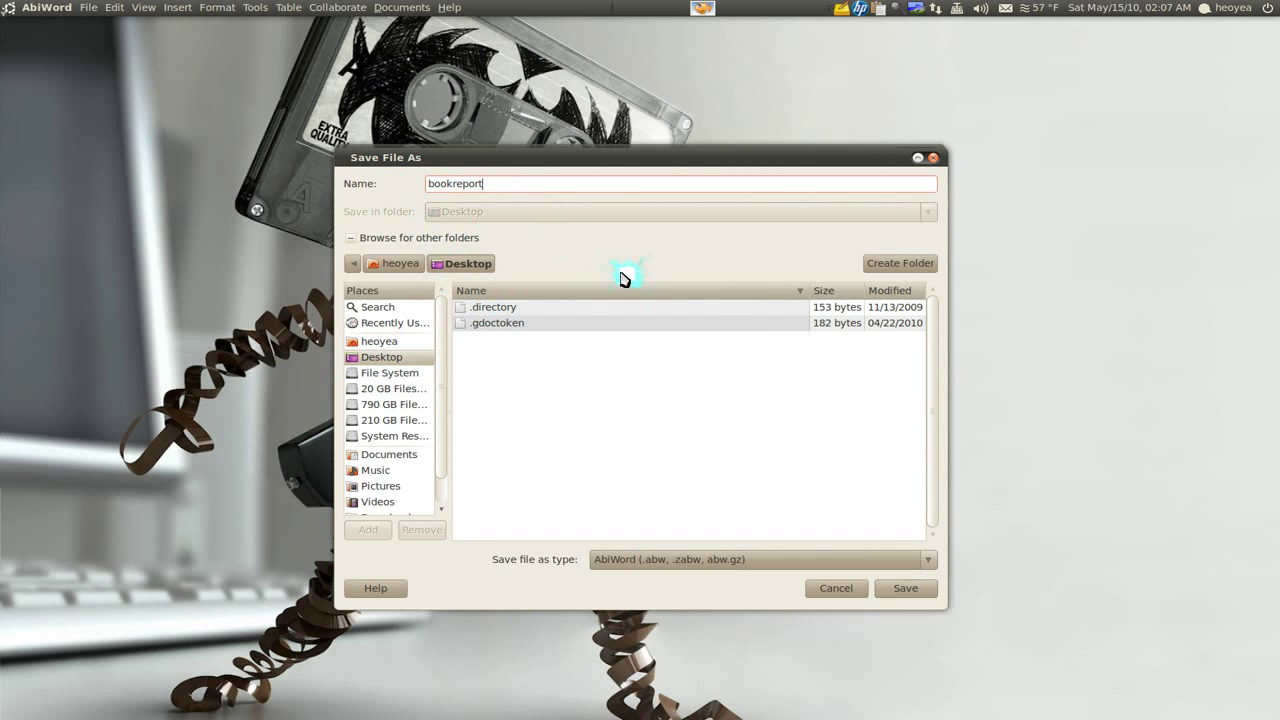
pyautogui.click(905, 588)
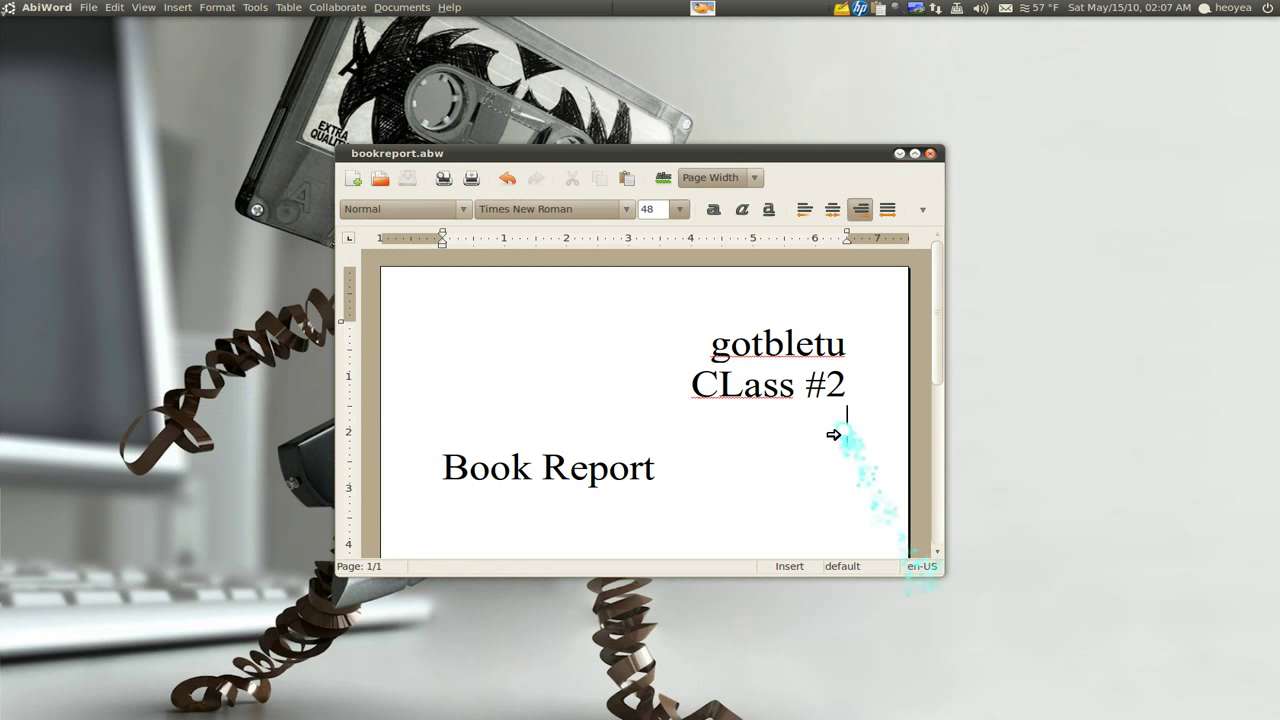
pyautogui.moveTo(653, 359); pyautogui.dragTo(643, 354)
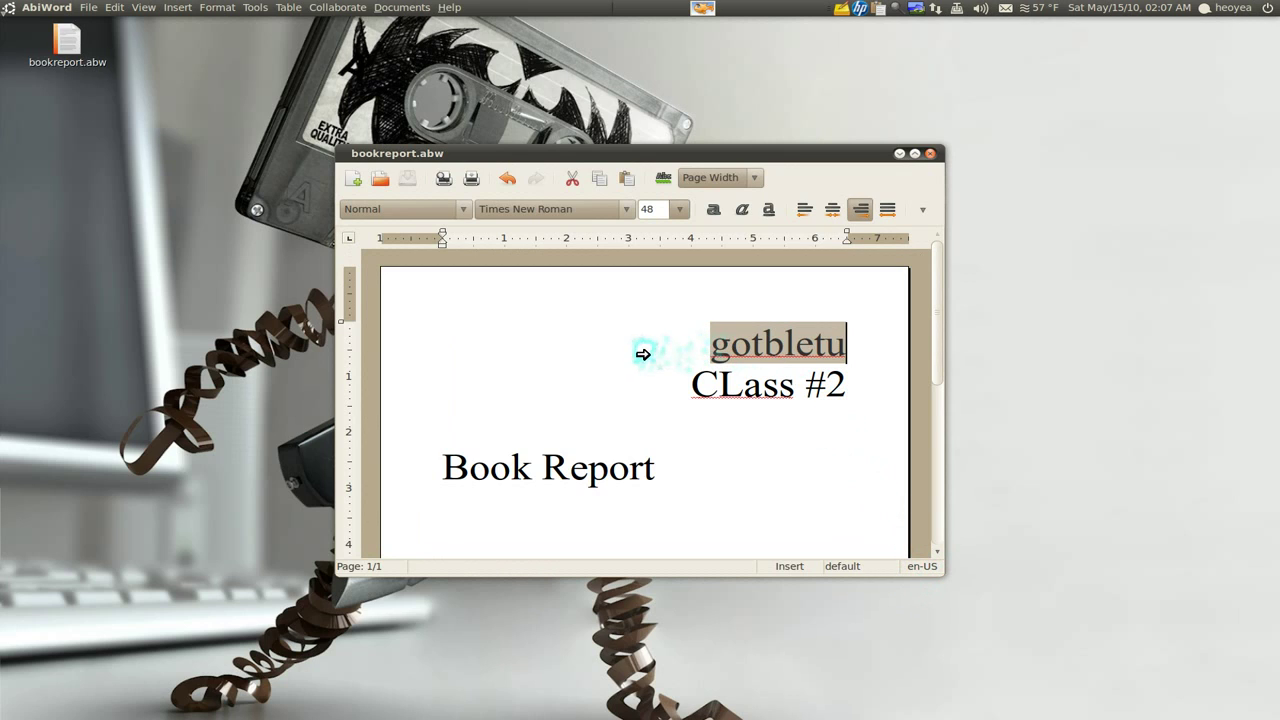
pyautogui.click(938, 157)
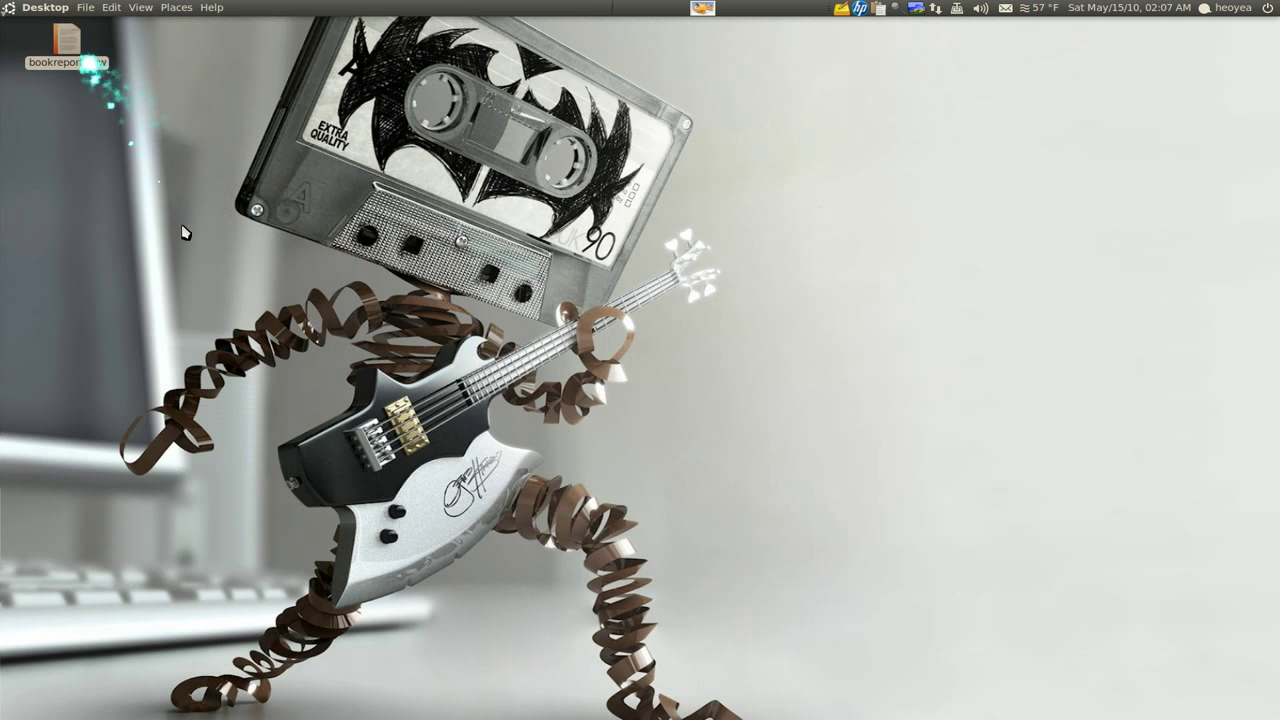
# Move bookreport.abw from the desktop into the home Templates folder, then close the folder window
pyautogui.moveTo(6, 300)
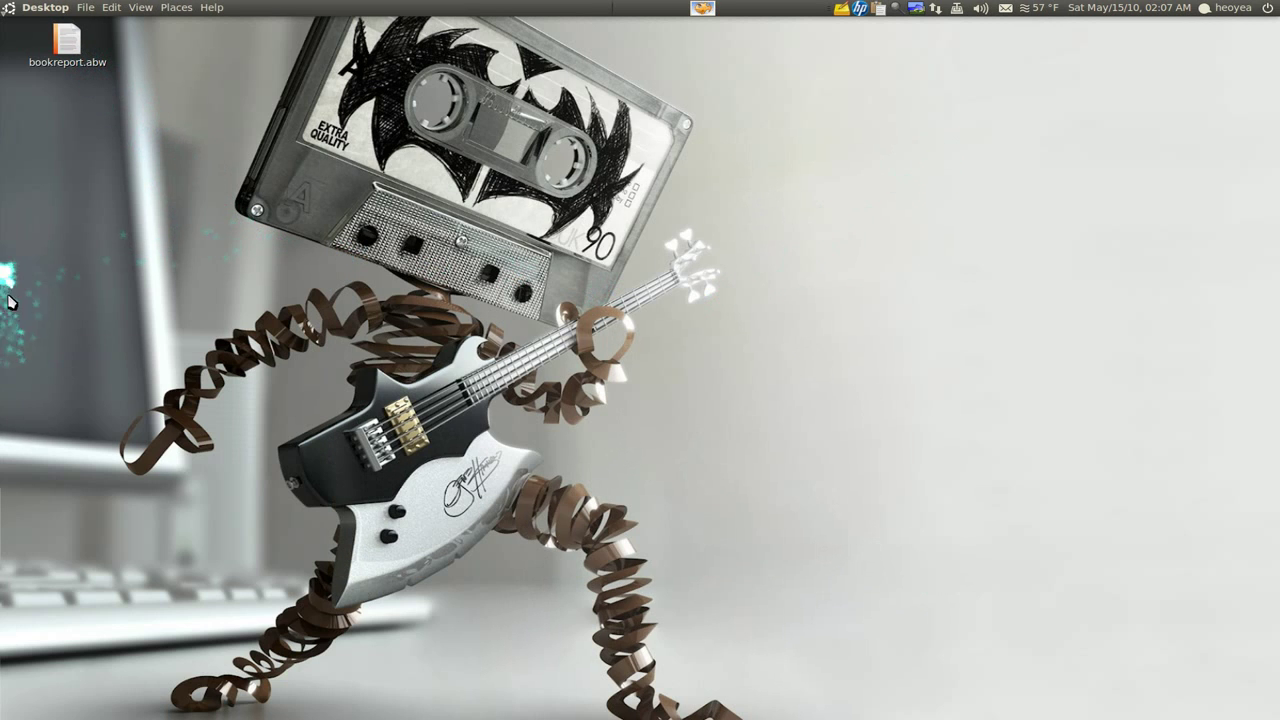
pyautogui.click(19, 428)
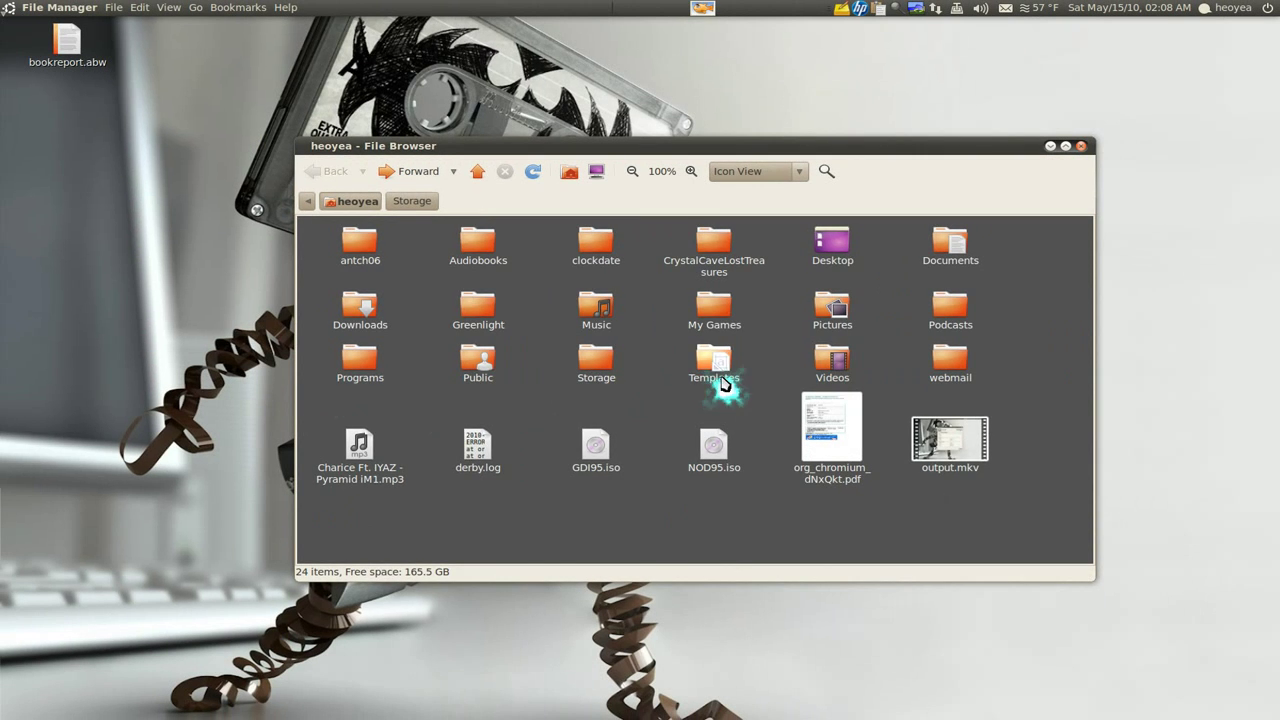
pyautogui.doubleClick(724, 384)
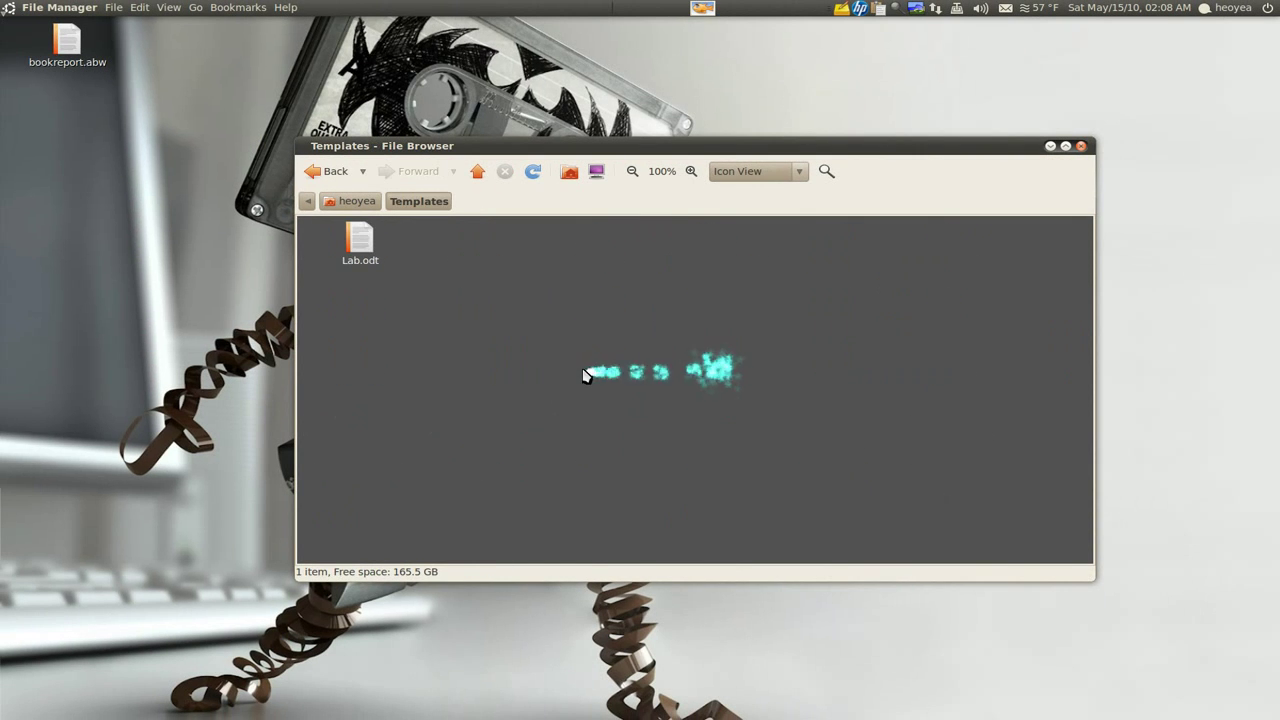
pyautogui.moveTo(88, 60); pyautogui.dragTo(486, 271)
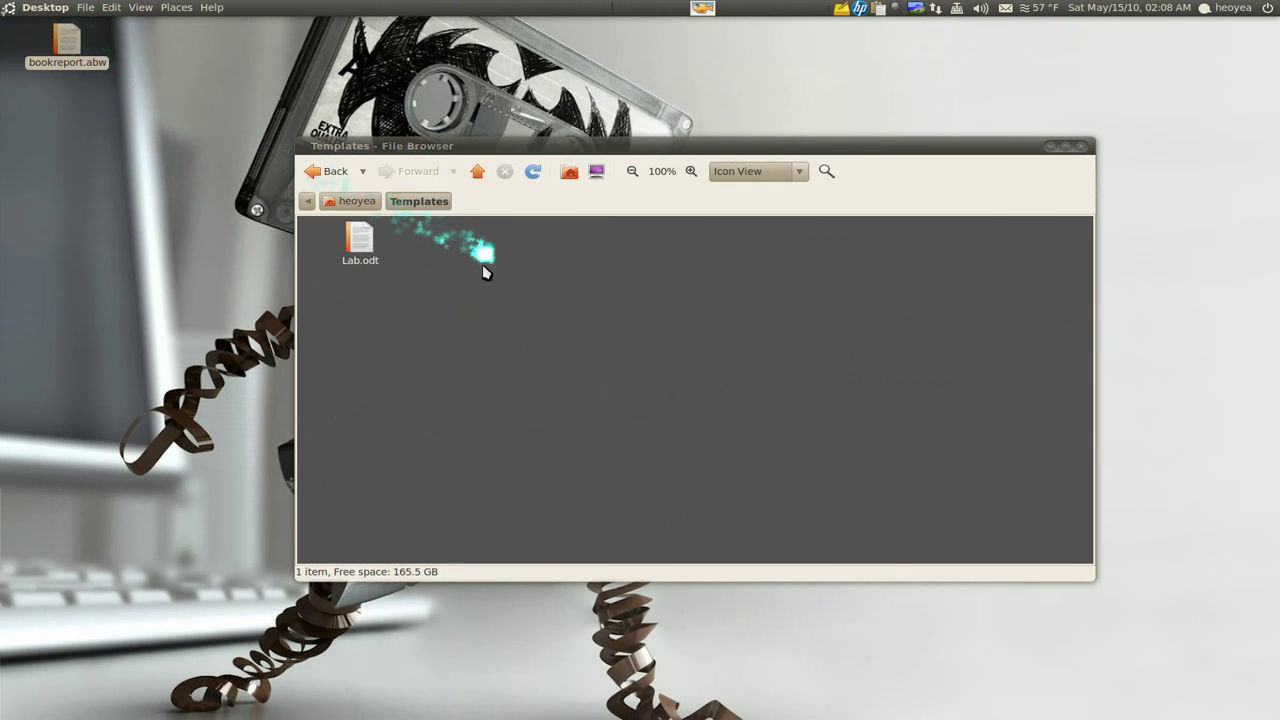
pyautogui.click(1081, 146)
# Create a new bookreport document from the desktop's Create Document menu, open it in AbiWord, and close it
pyautogui.rightClick(840, 140)
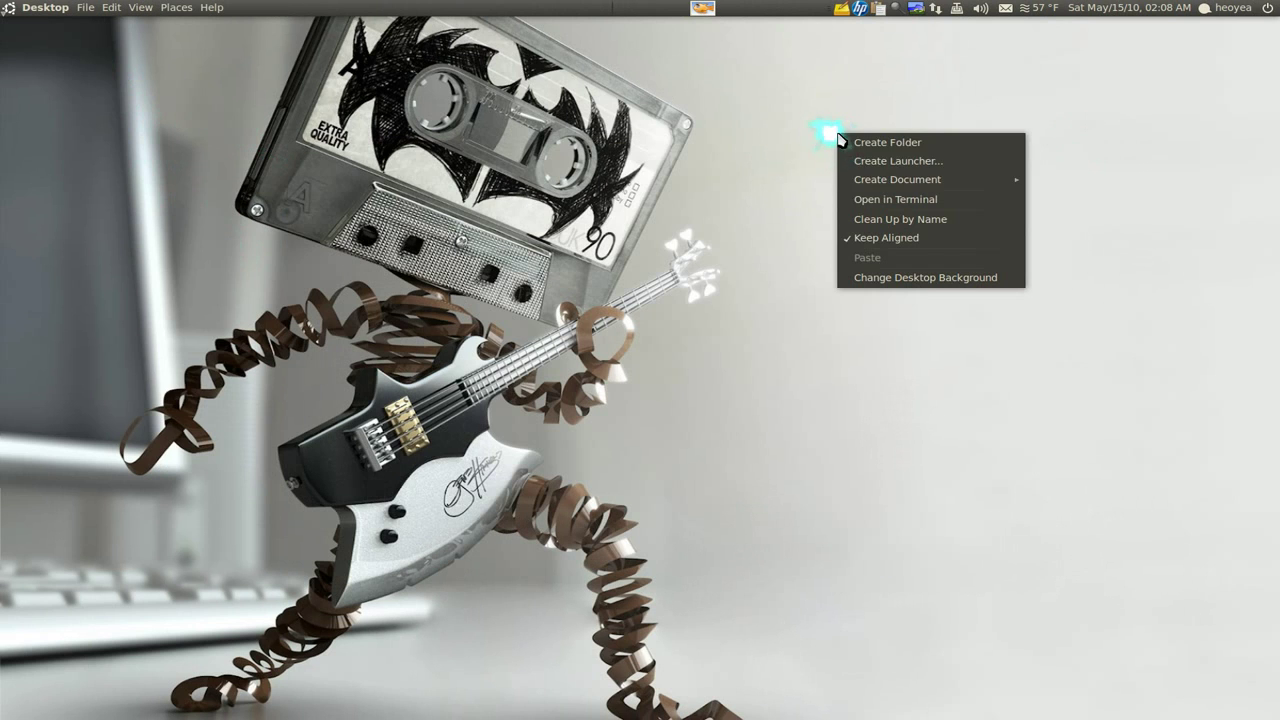
pyautogui.moveTo(862, 190)
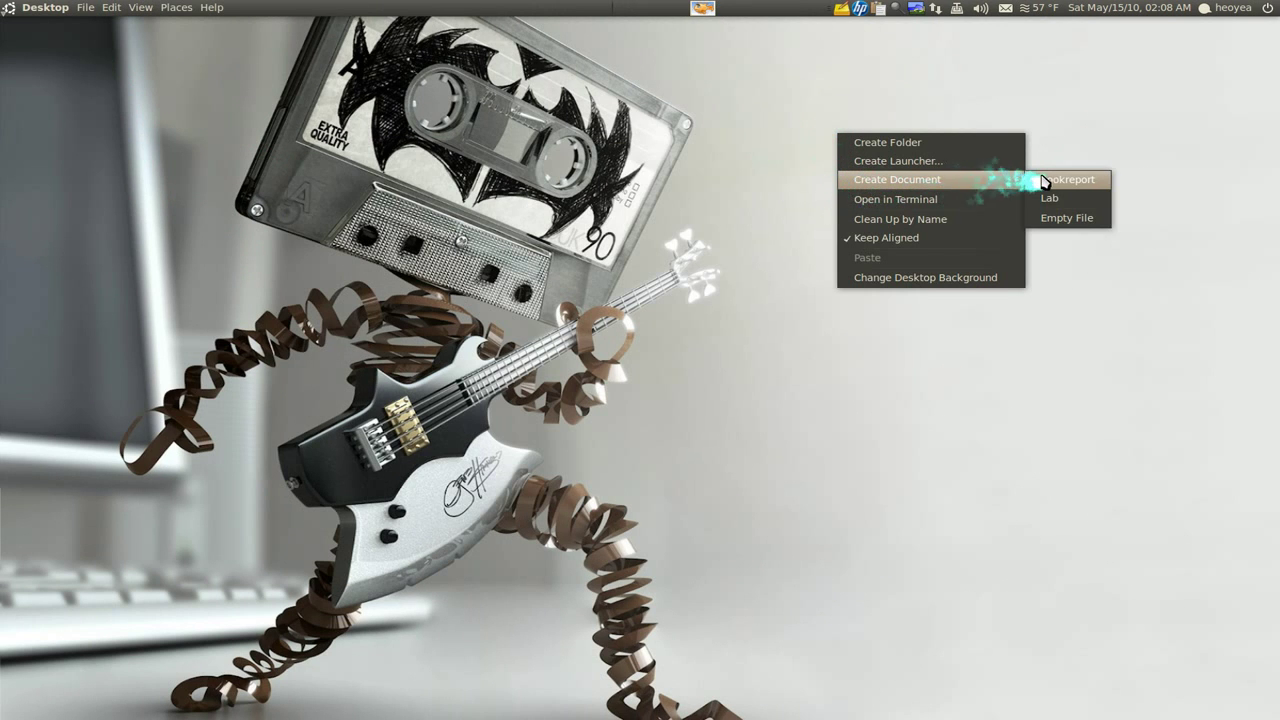
pyautogui.click(1070, 184)
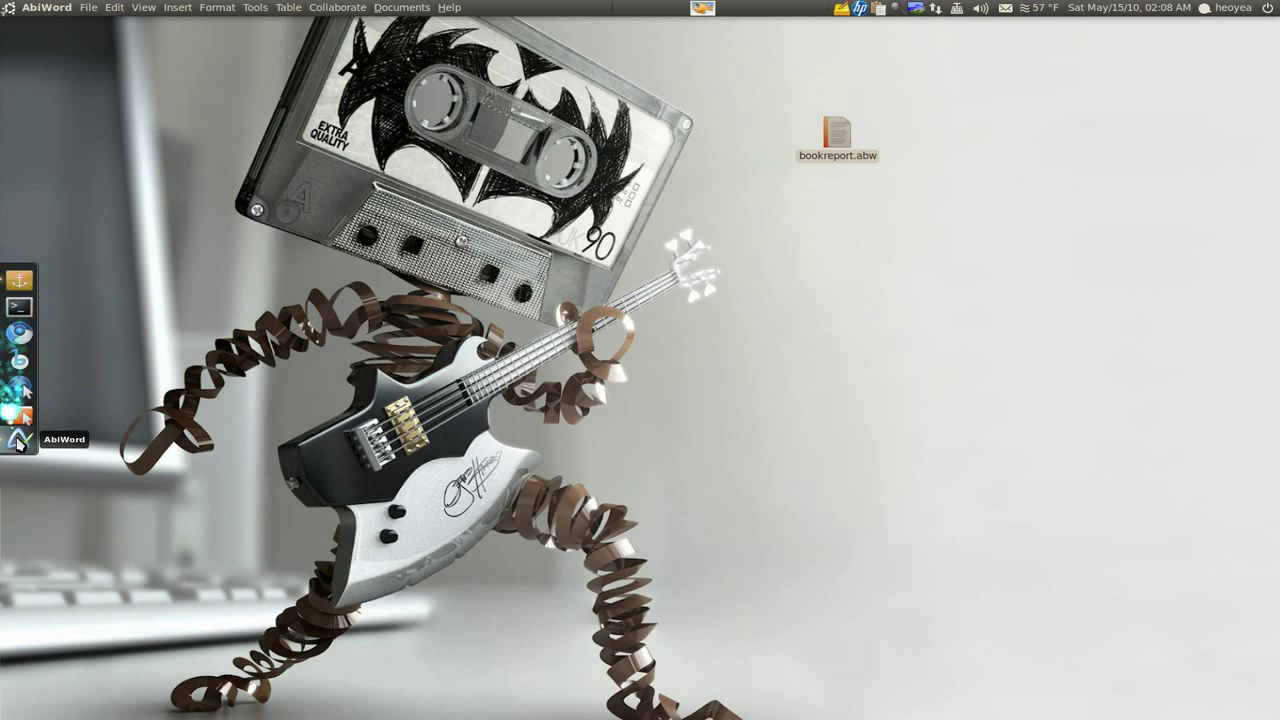
pyautogui.click(18, 432)
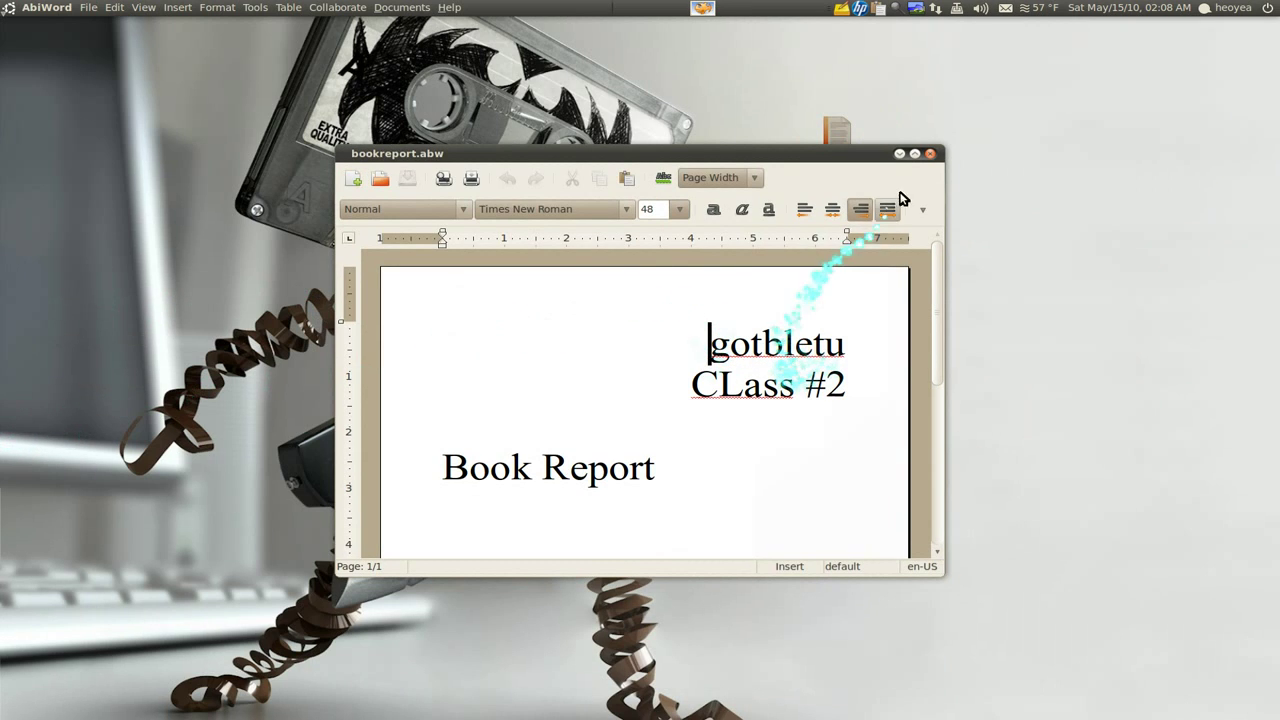
pyautogui.click(933, 157)
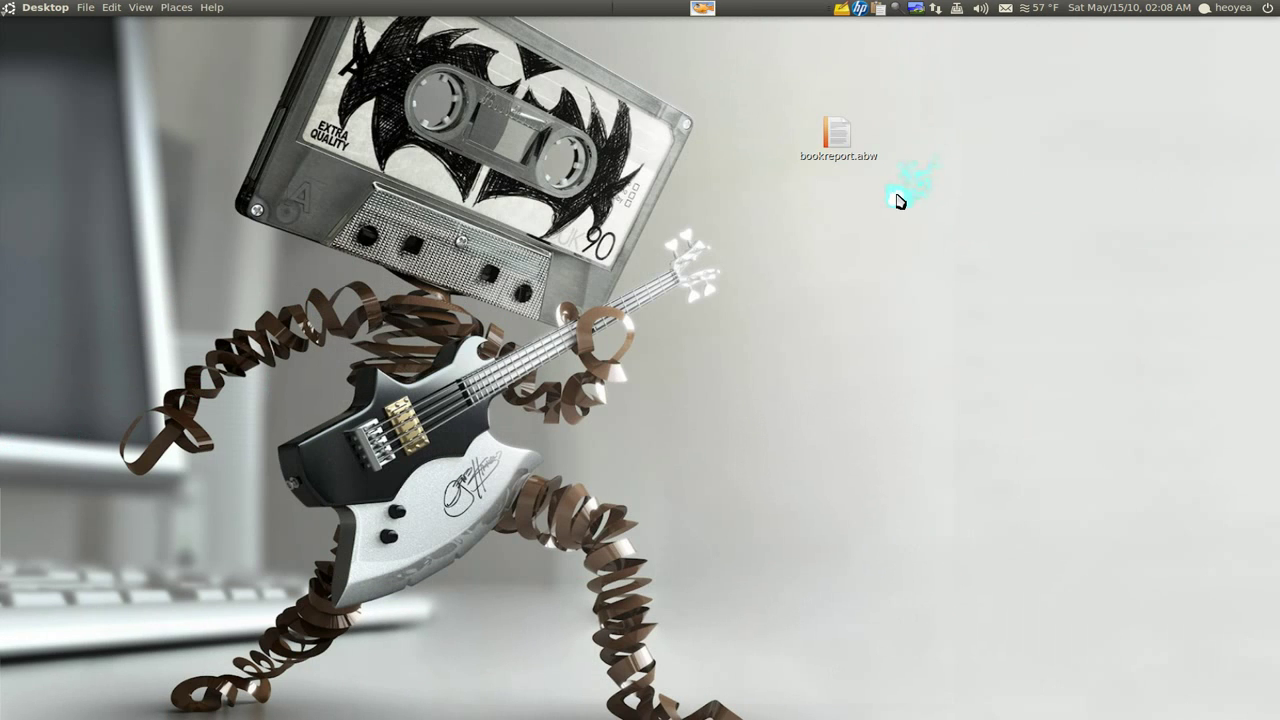
# Create two more bookreport documents from the template, then select all three and delete them
pyautogui.rightClick(829, 238)
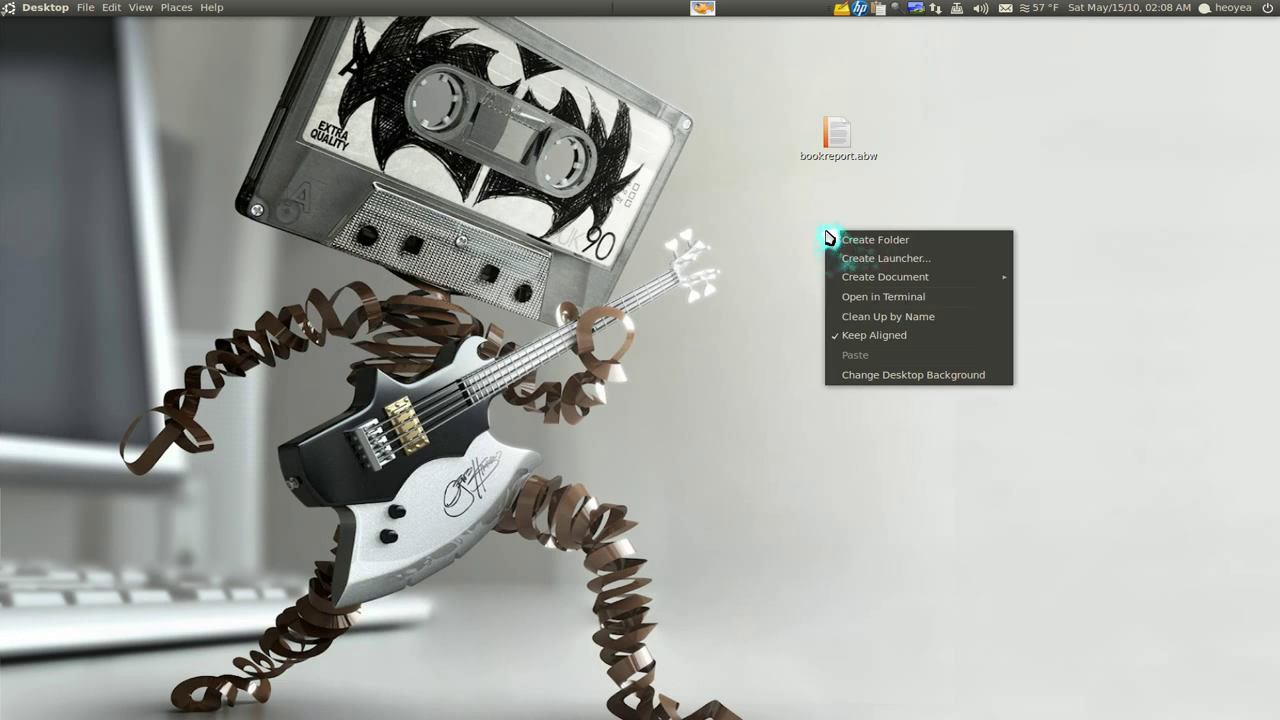
pyautogui.moveTo(905, 277)
pyautogui.click(1048, 278)
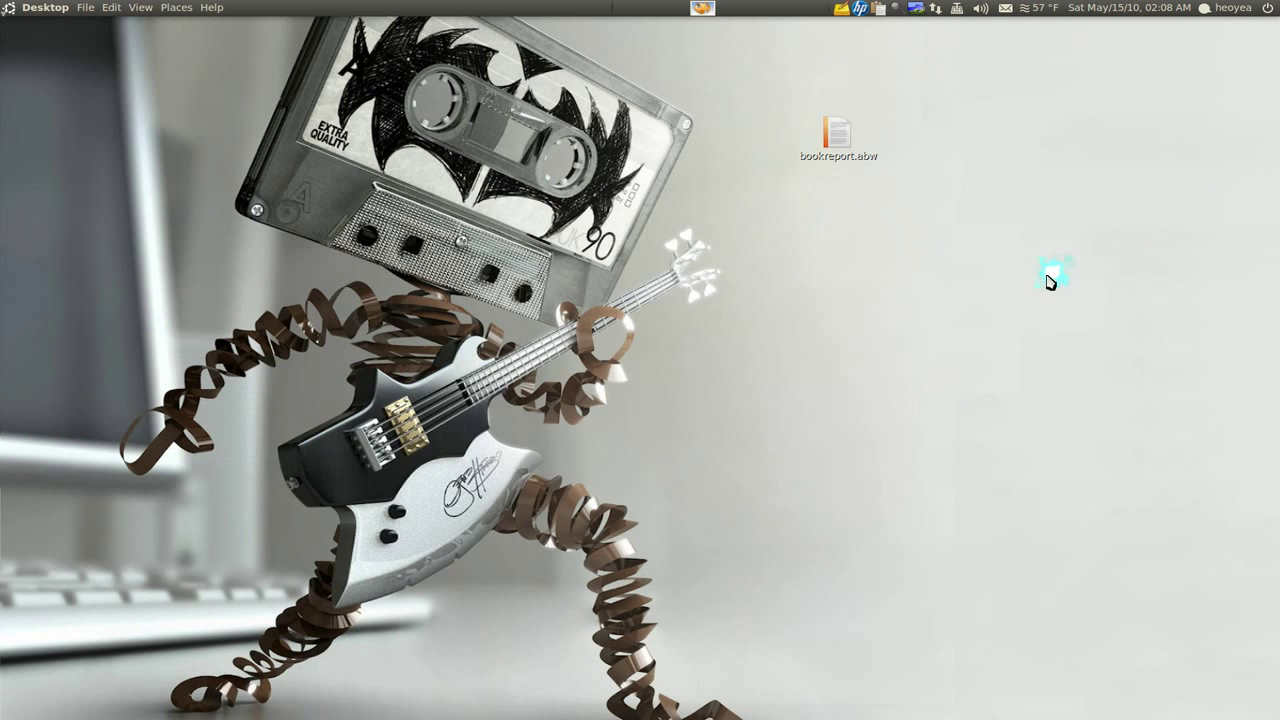
pyautogui.rightClick(986, 262)
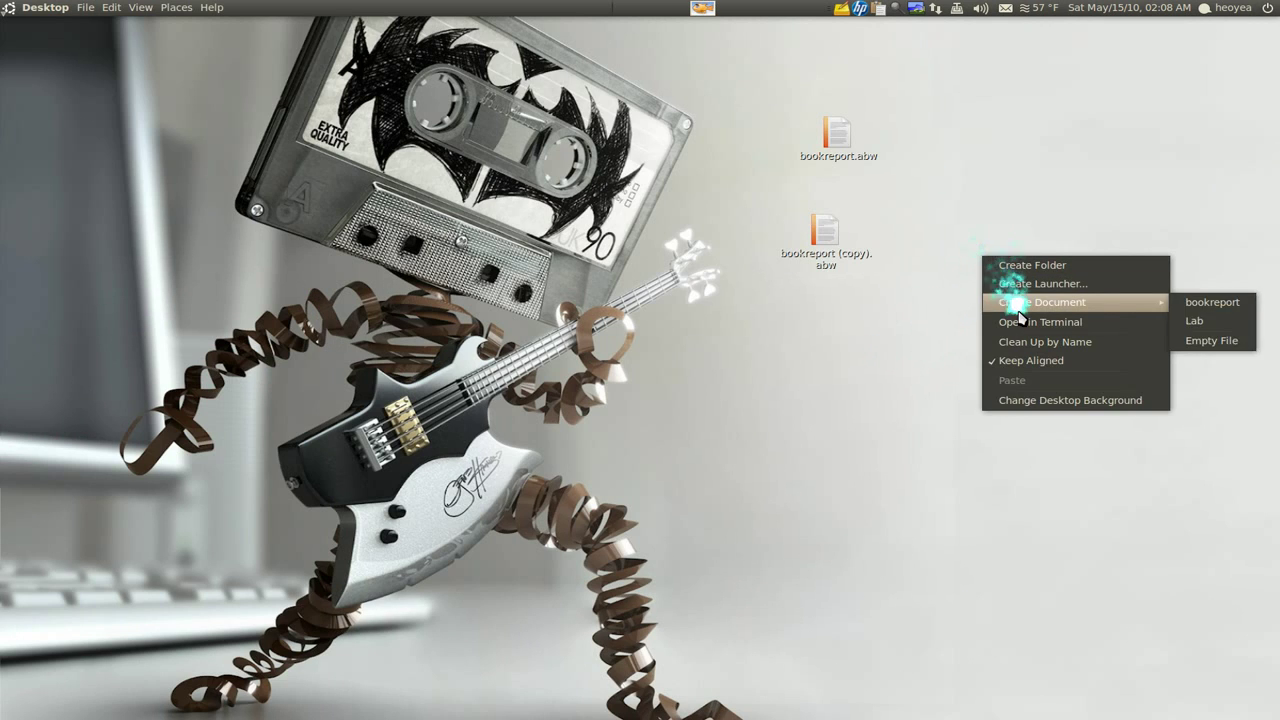
pyautogui.moveTo(1158, 310)
pyautogui.click(1210, 302)
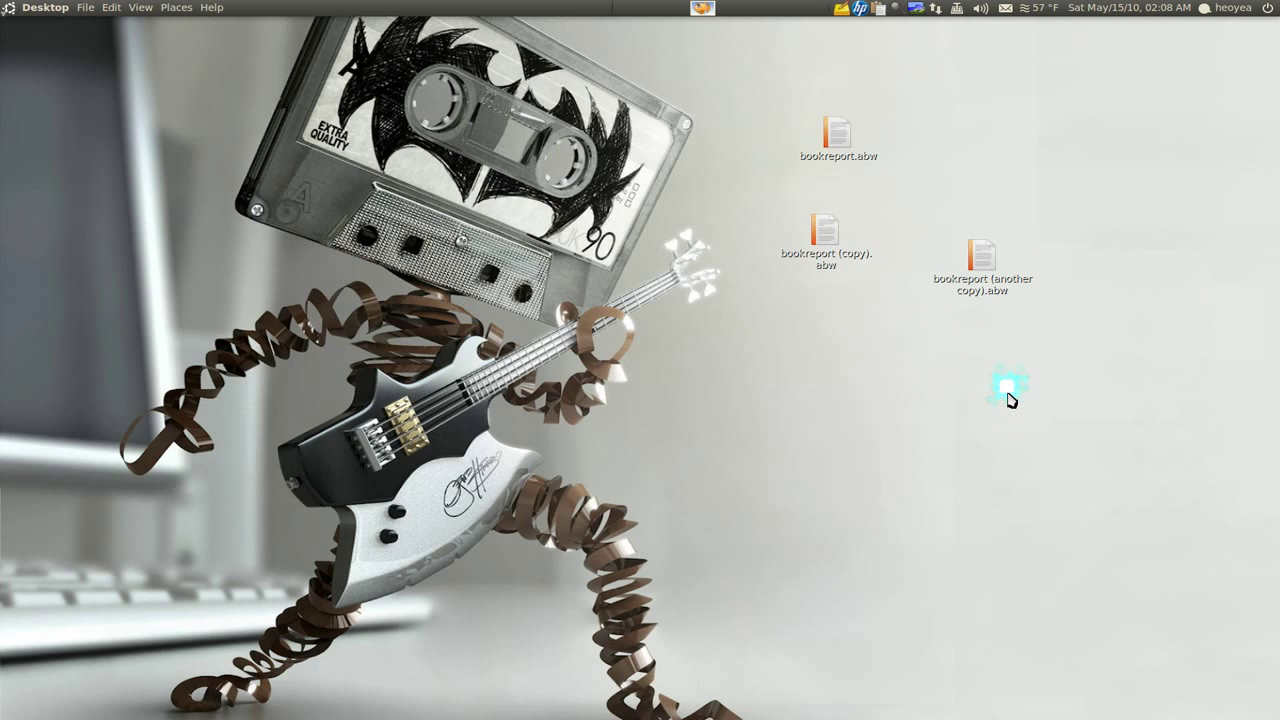
pyautogui.moveTo(1045, 401); pyautogui.dragTo(710, 112)
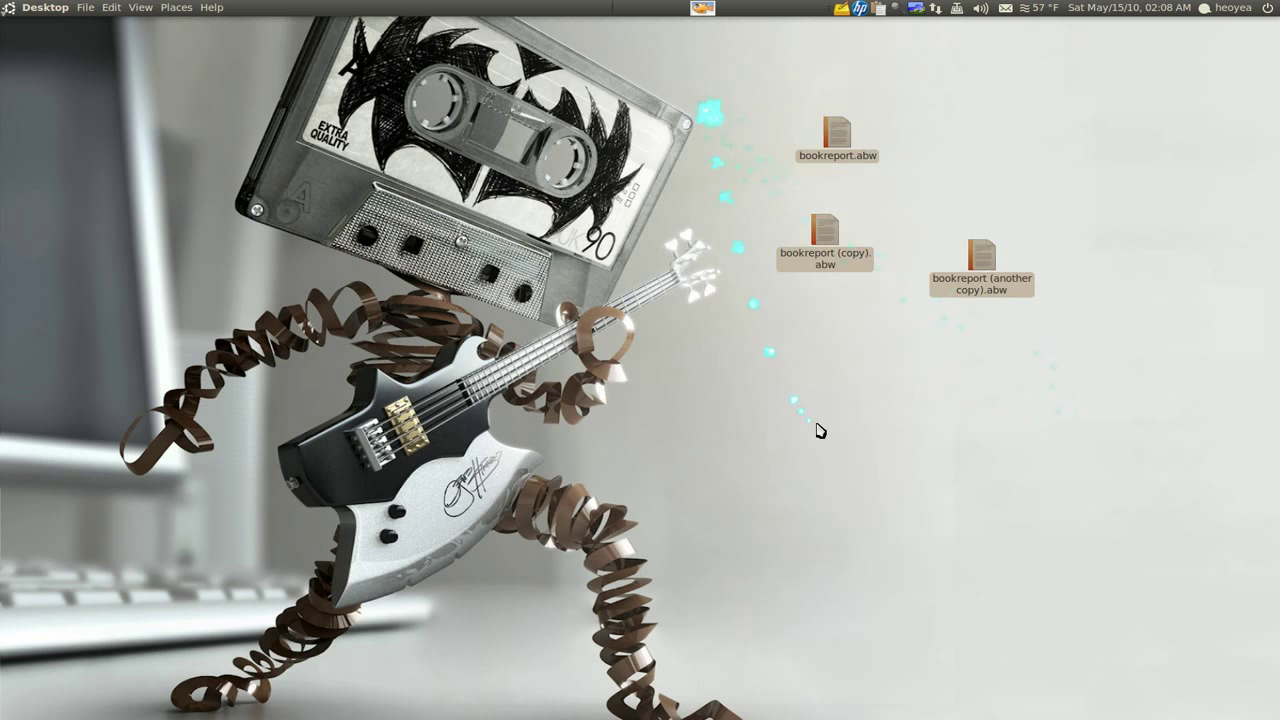
pyautogui.press('Delete')
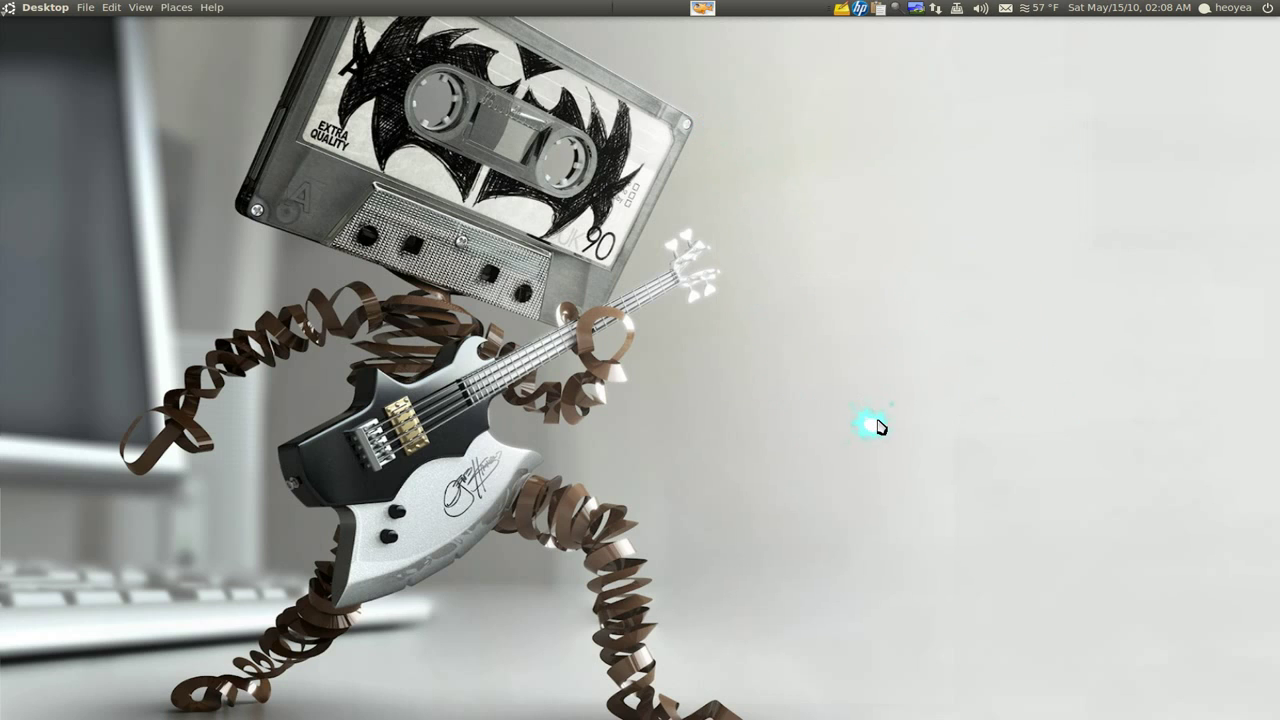